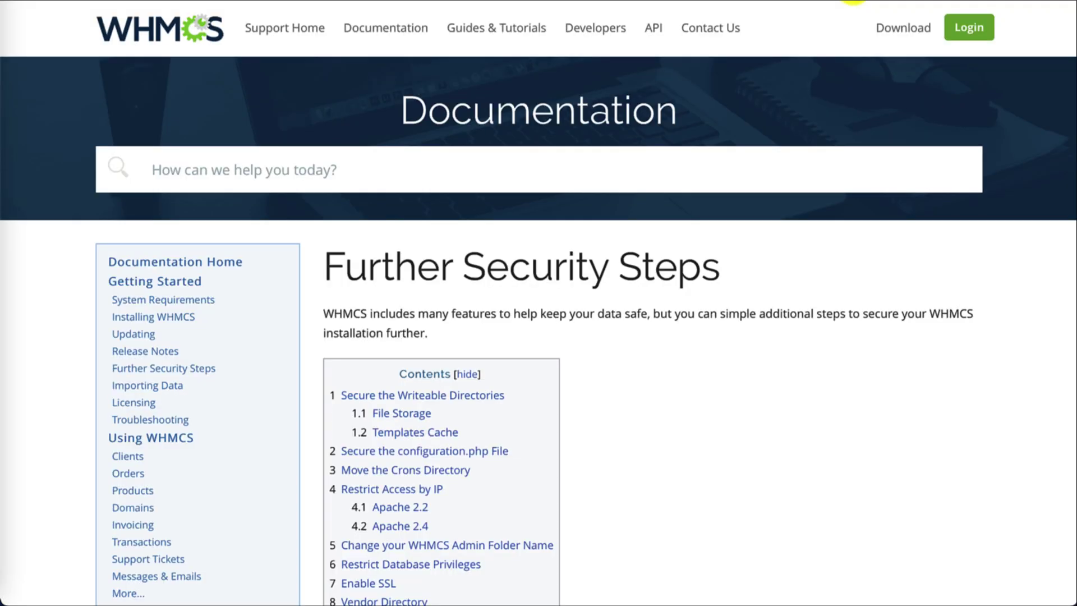
Review the contents list of the WHMCS Further Security Steps documentation page.
scroll(412, 261, down, 5)
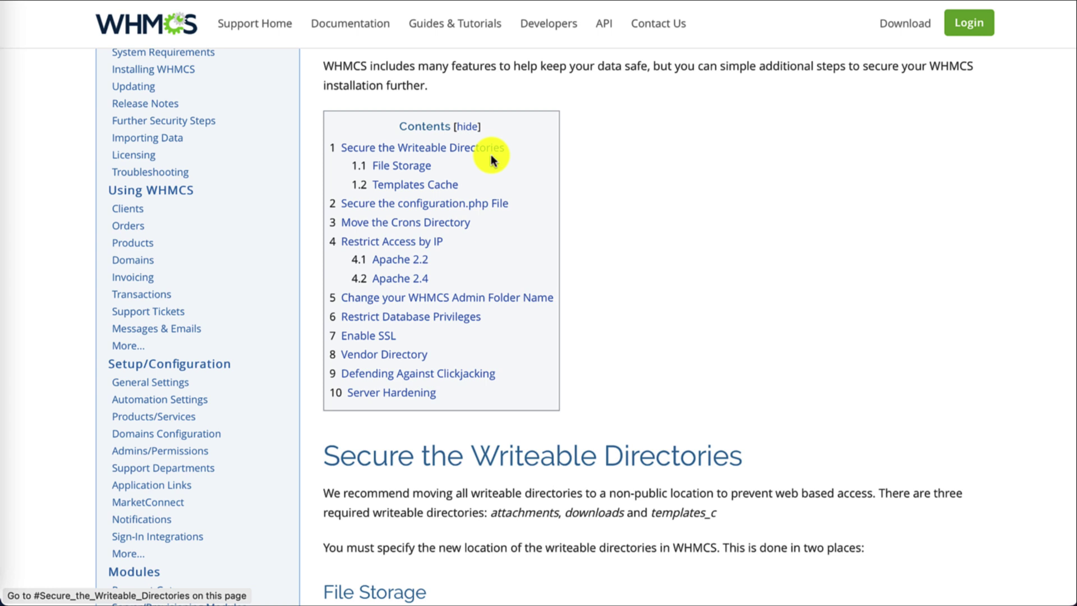
scroll(492, 158, up, 1)
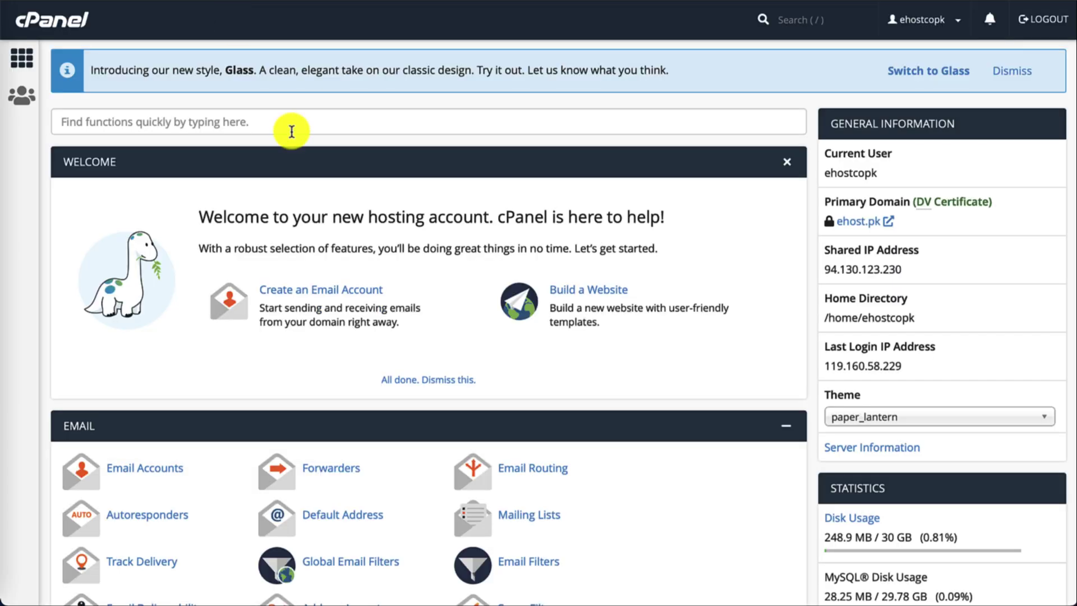
Switch to cPanel, open File Manager and create a folder named whmcs in the home directory.
scroll(277, 264, down, 1)
scroll(269, 255, down, 9)
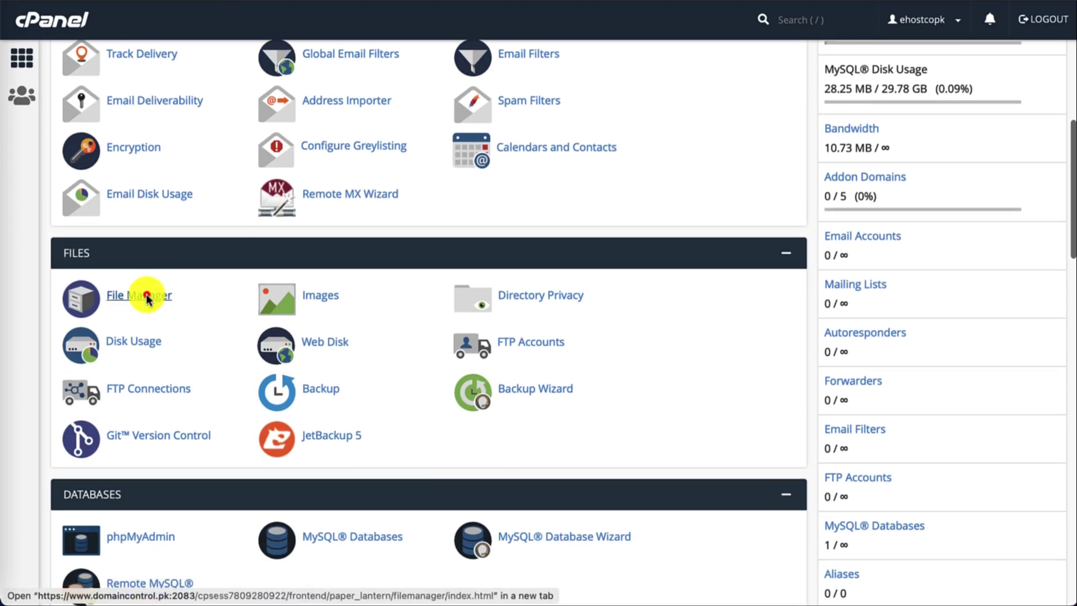
click(146, 294)
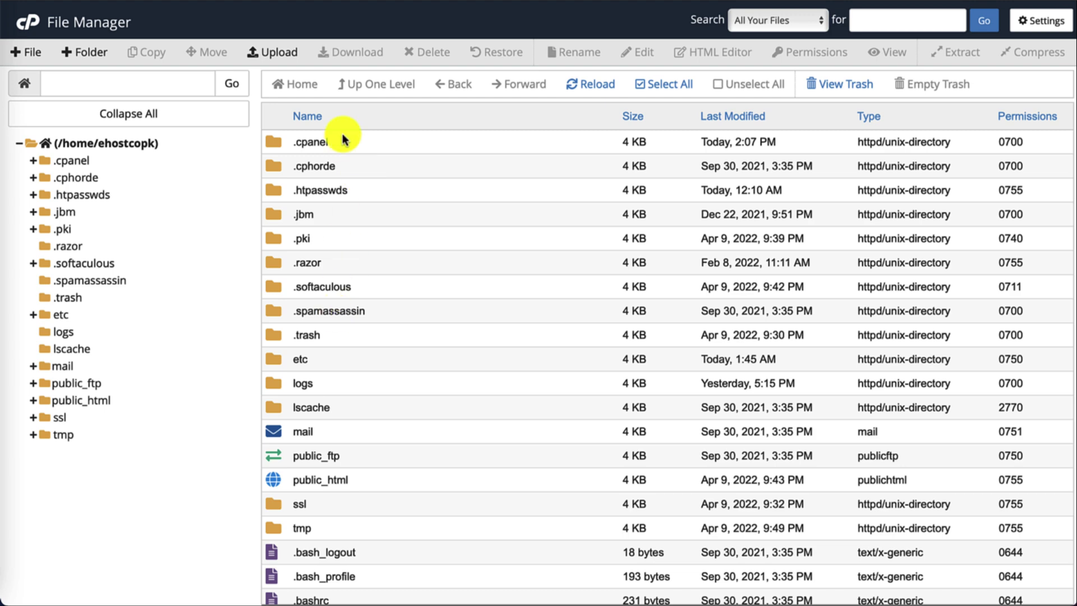
click(84, 52)
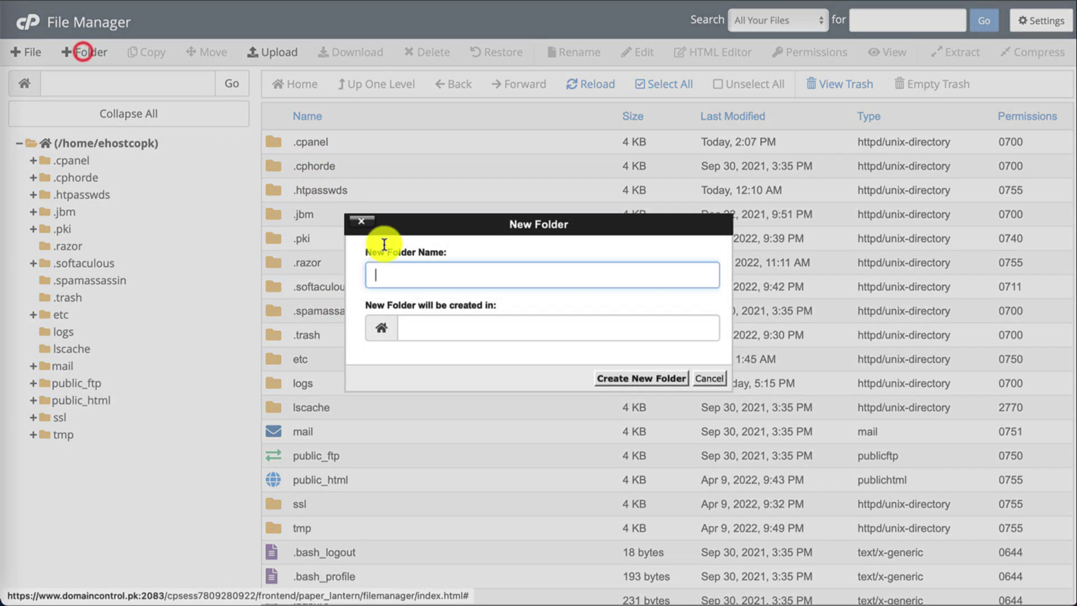
text(whmcs)
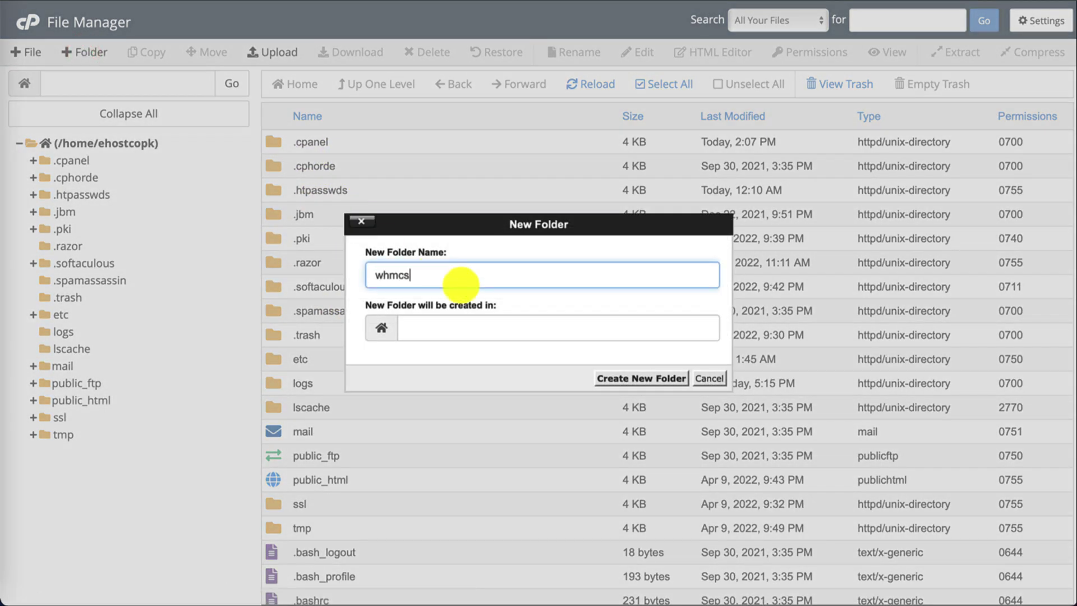
click(603, 387)
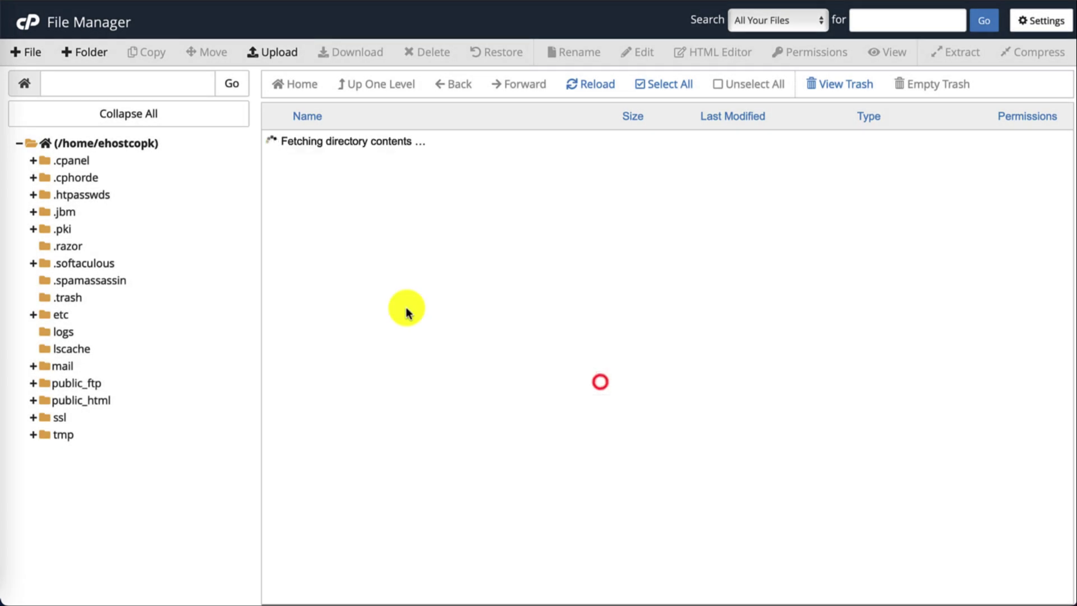
Open the whmcssdft installation folder inside public_html.
scroll(409, 306, down, 3)
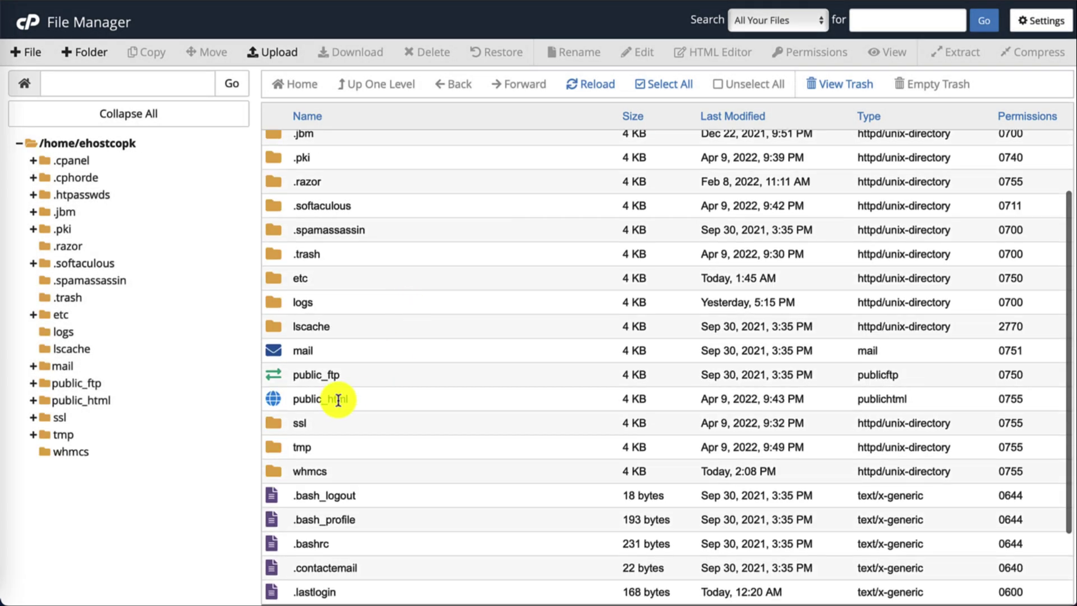
double_click(275, 398)
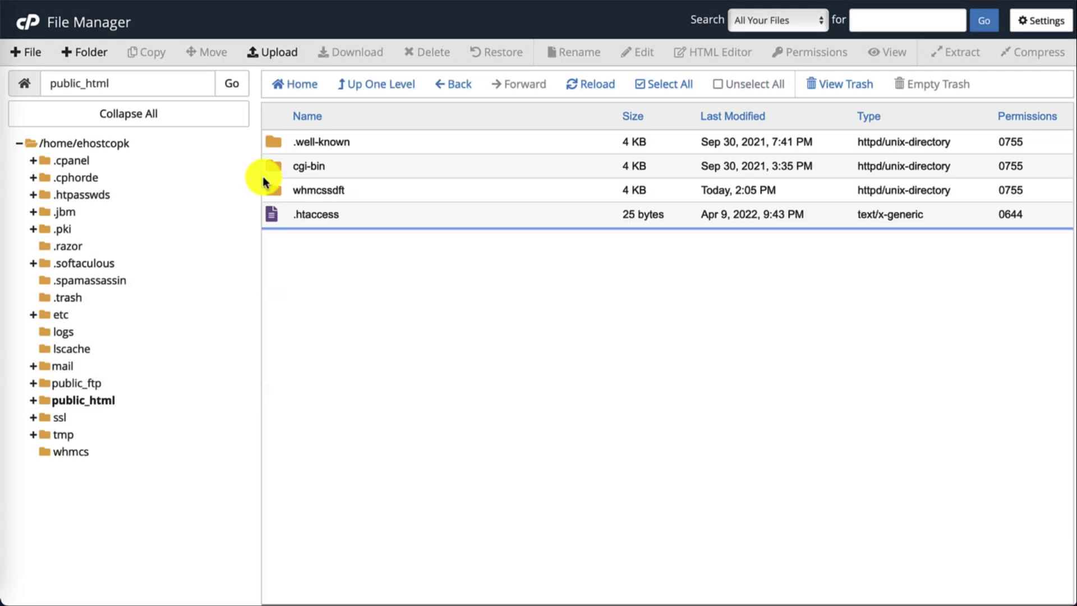
double_click(273, 191)
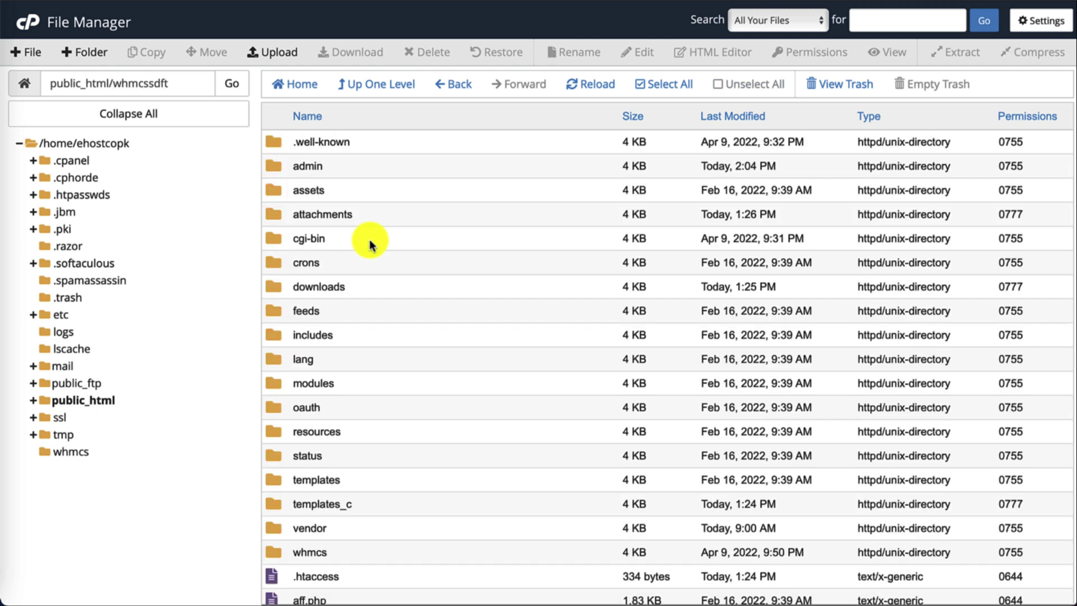
scroll(370, 245, down, 2)
scroll(370, 245, up, 2)
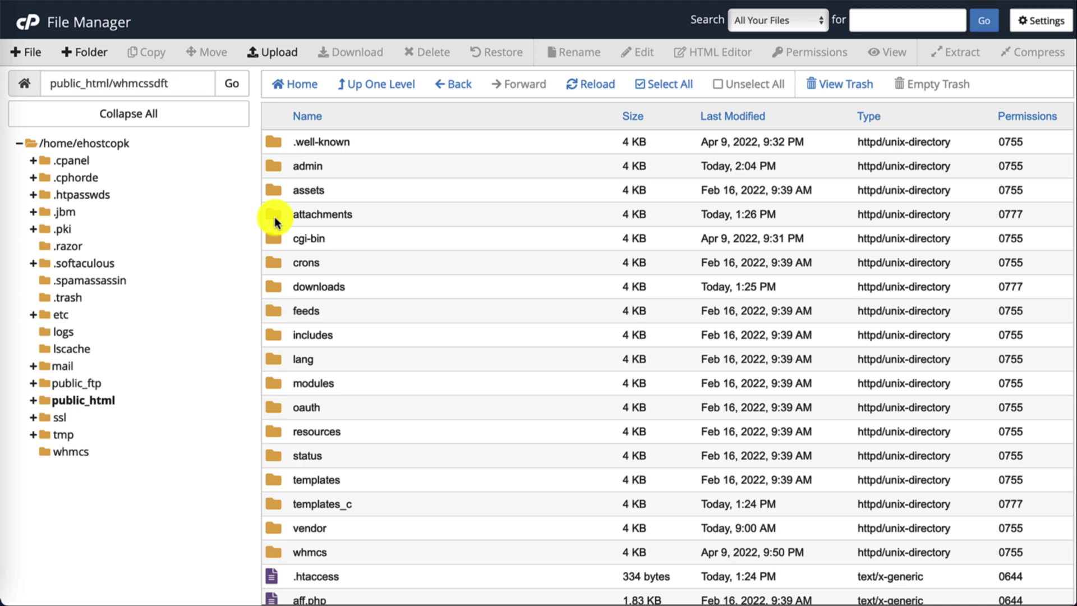
Copy the attachments and downloads folders to /whmcs, and open the whmcs folder in the home directory.
click(275, 221)
ctrl+click(273, 286)
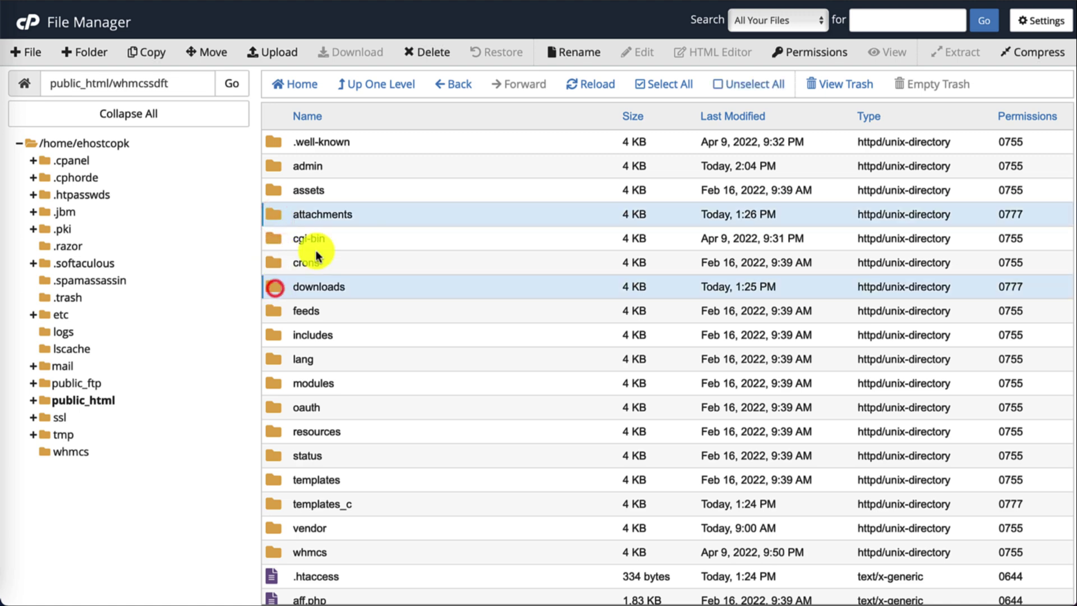
click(139, 52)
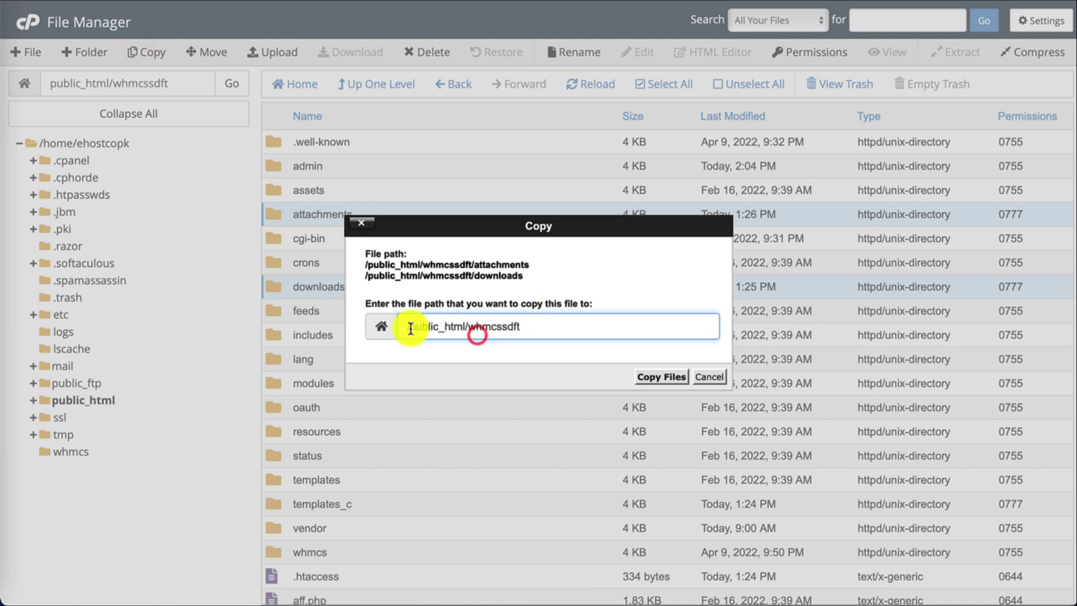
drag(409, 327, 542, 323)
text(/whmcs)
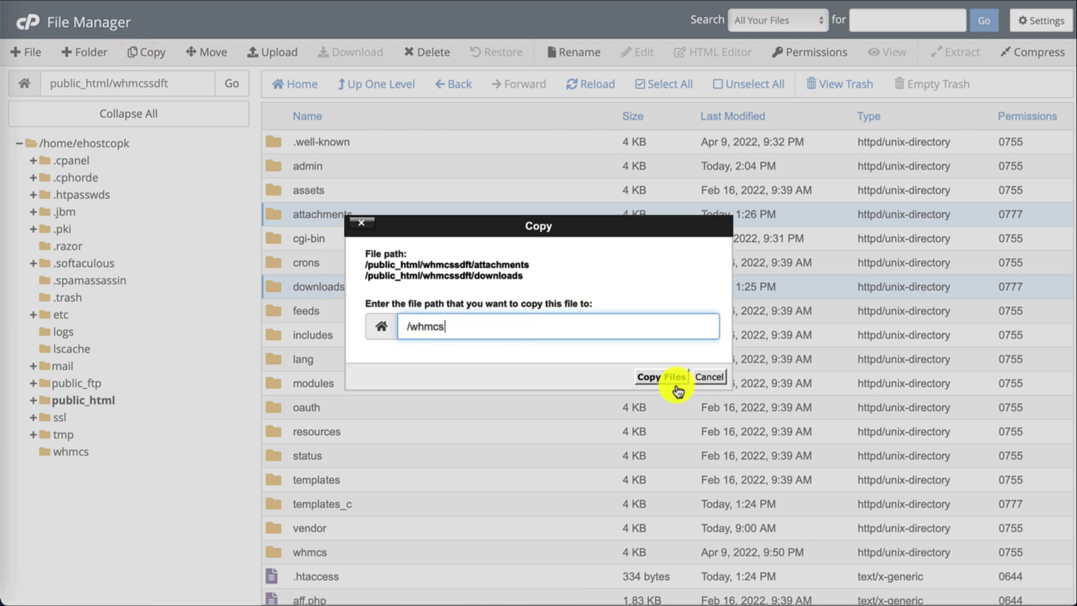
click(661, 376)
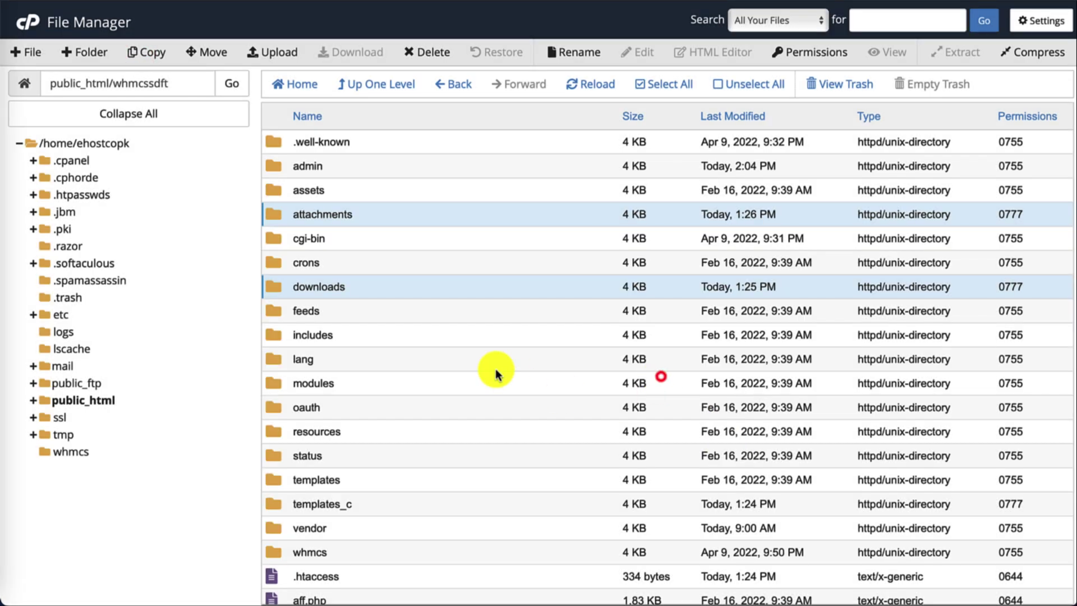
click(70, 452)
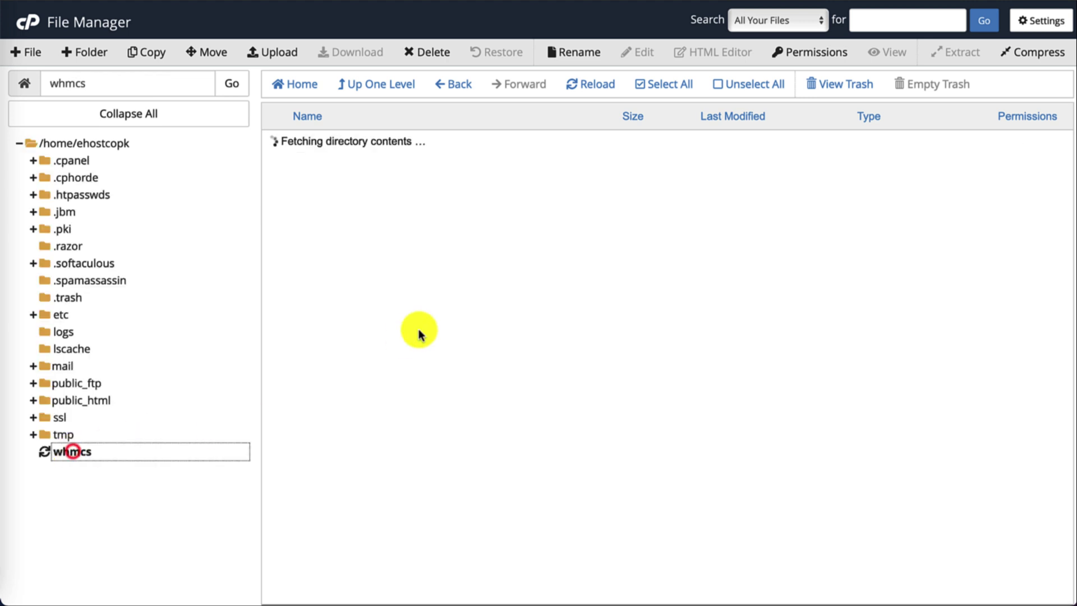
click(378, 297)
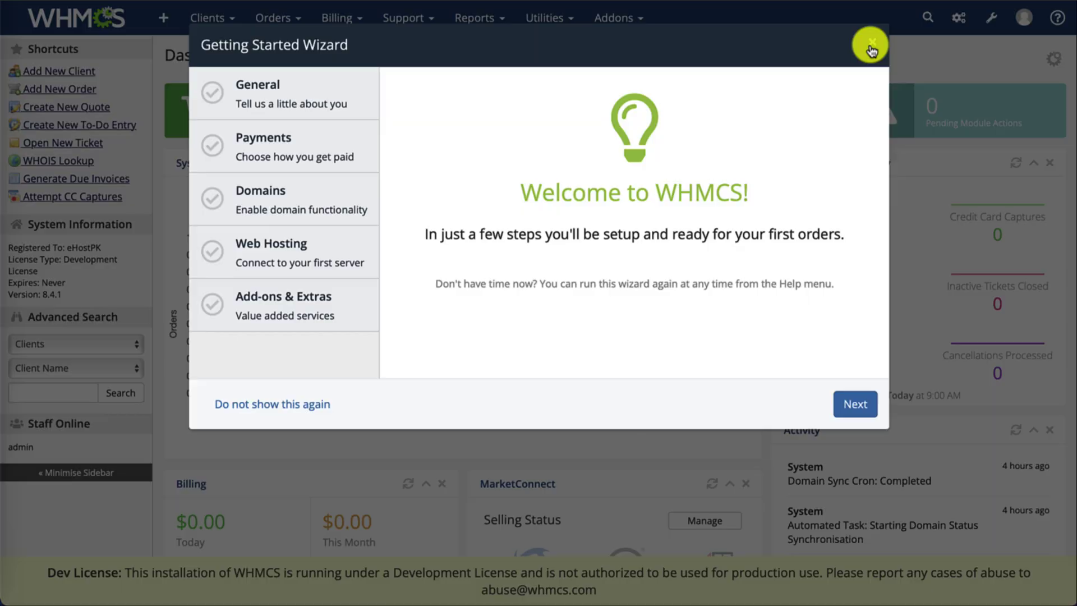
In the WHMCS admin area, dismiss the Getting Started Wizard and open the Storage Settings configurations from System Settings.
click(871, 51)
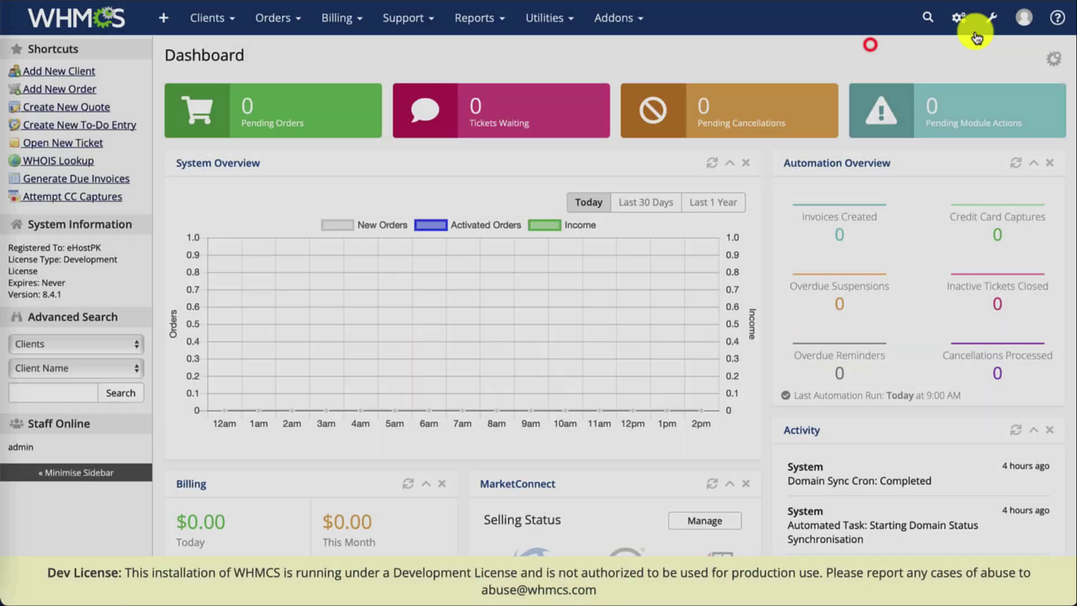
click(992, 18)
click(860, 63)
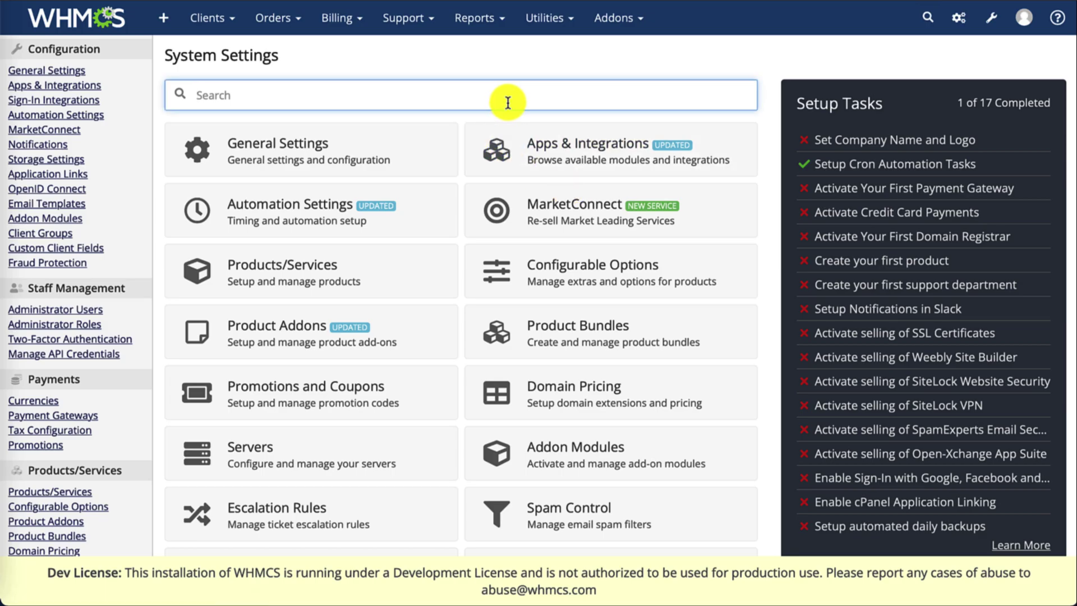
text(stor)
click(403, 151)
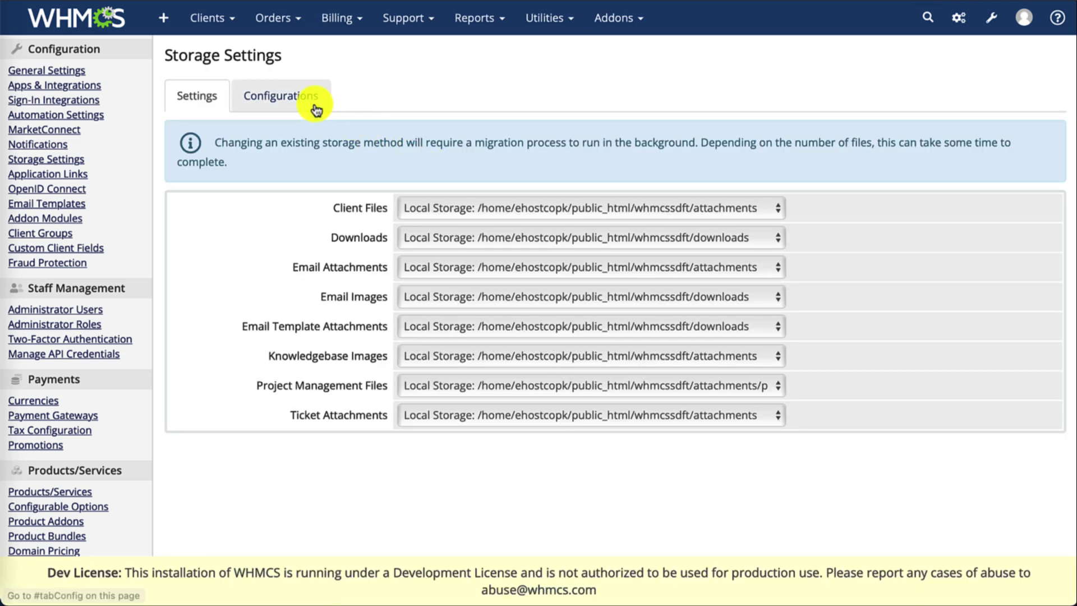
click(299, 95)
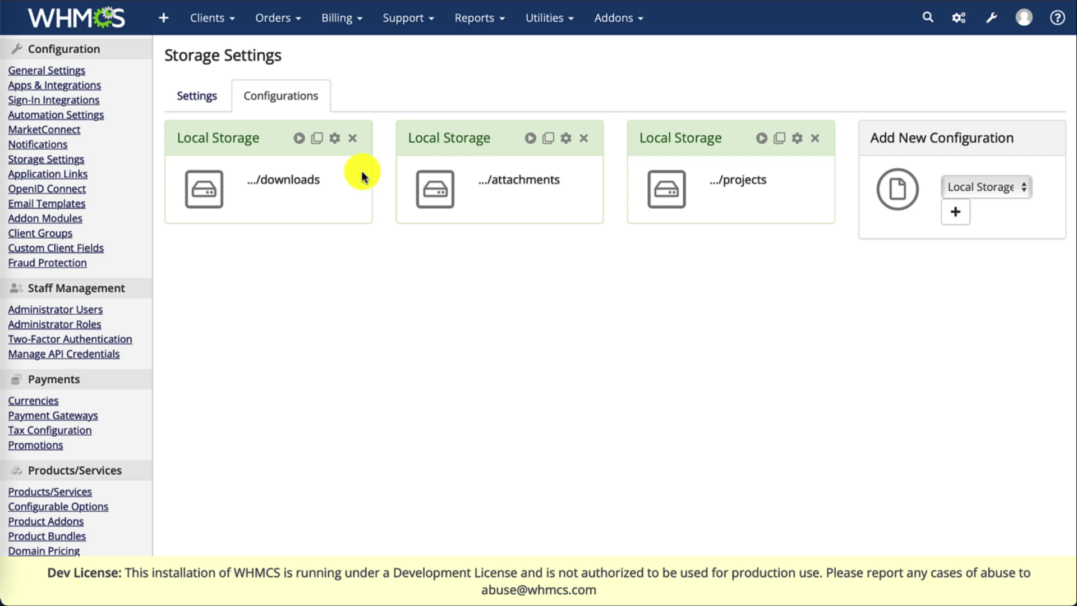
Duplicate the downloads local storage configuration with the path /home/ehostcopk/whmcs/downloads and save it.
click(316, 143)
click(486, 121)
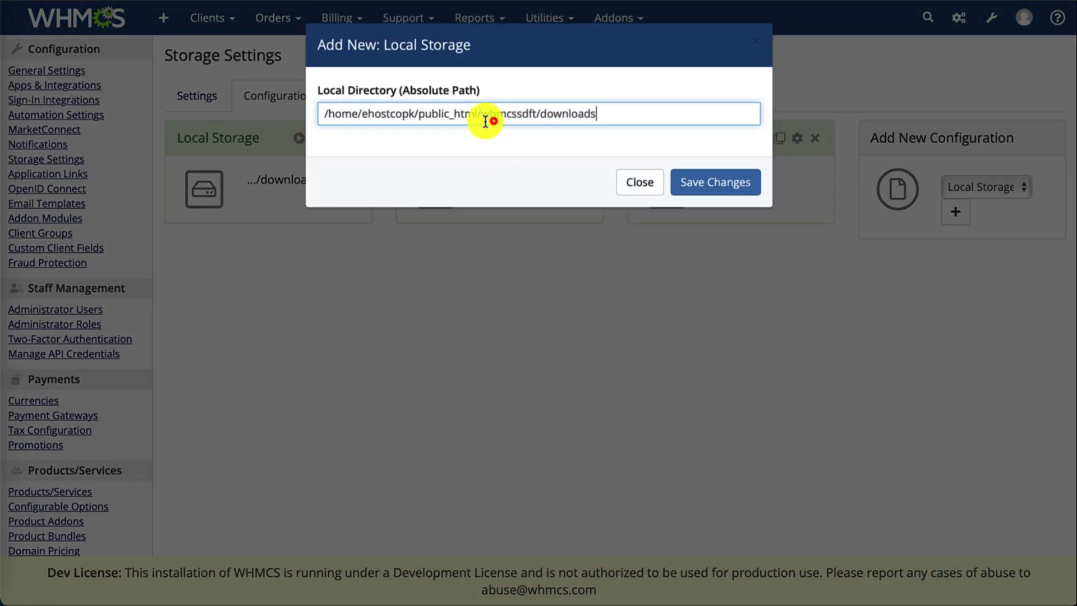
drag(418, 114, 537, 118)
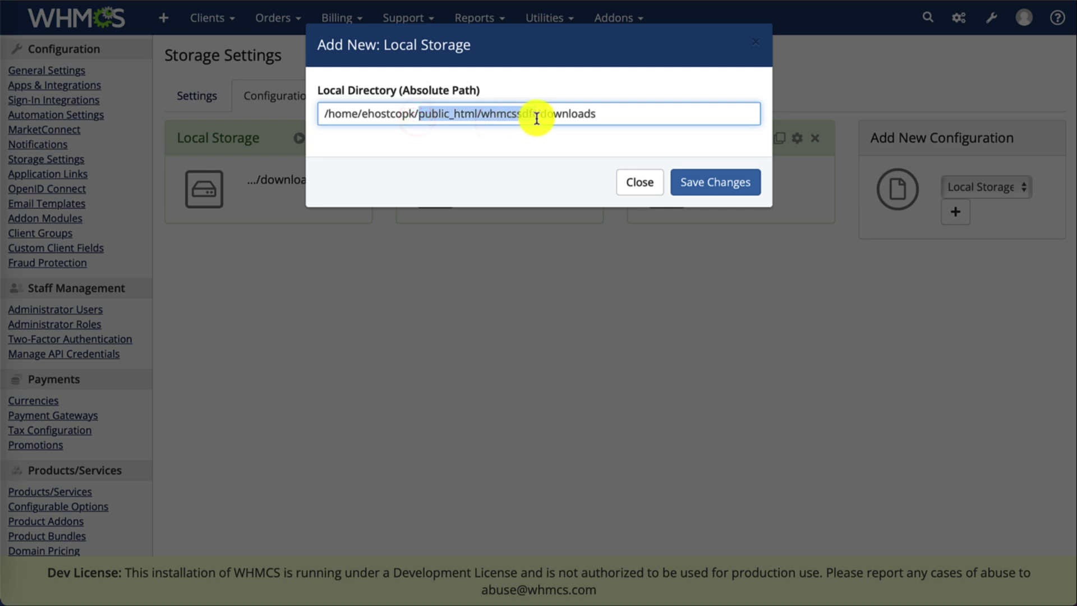
text(wh)
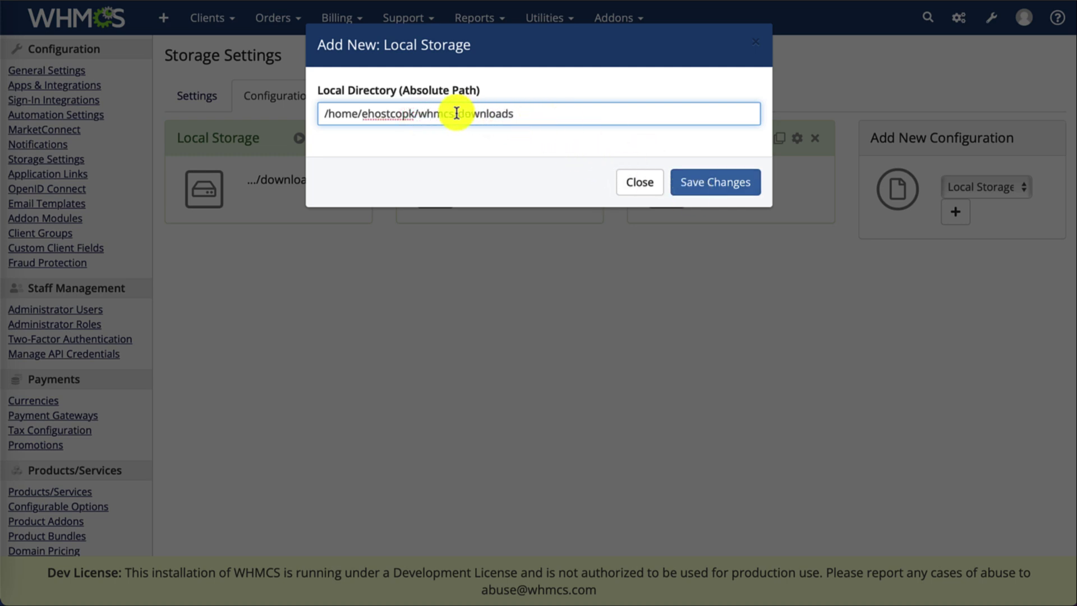
double_click(438, 114)
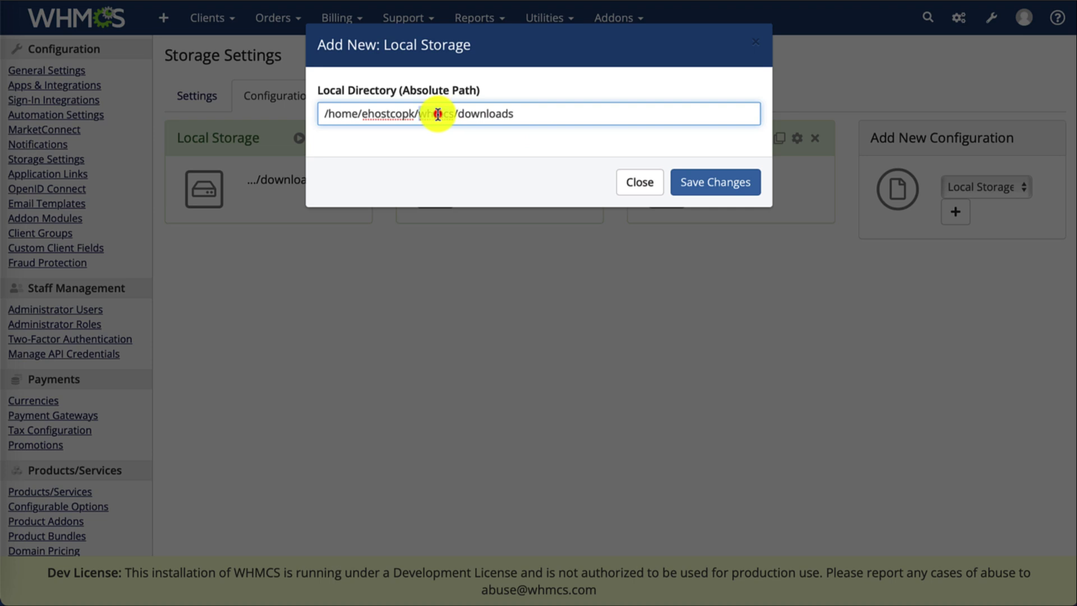
click(696, 192)
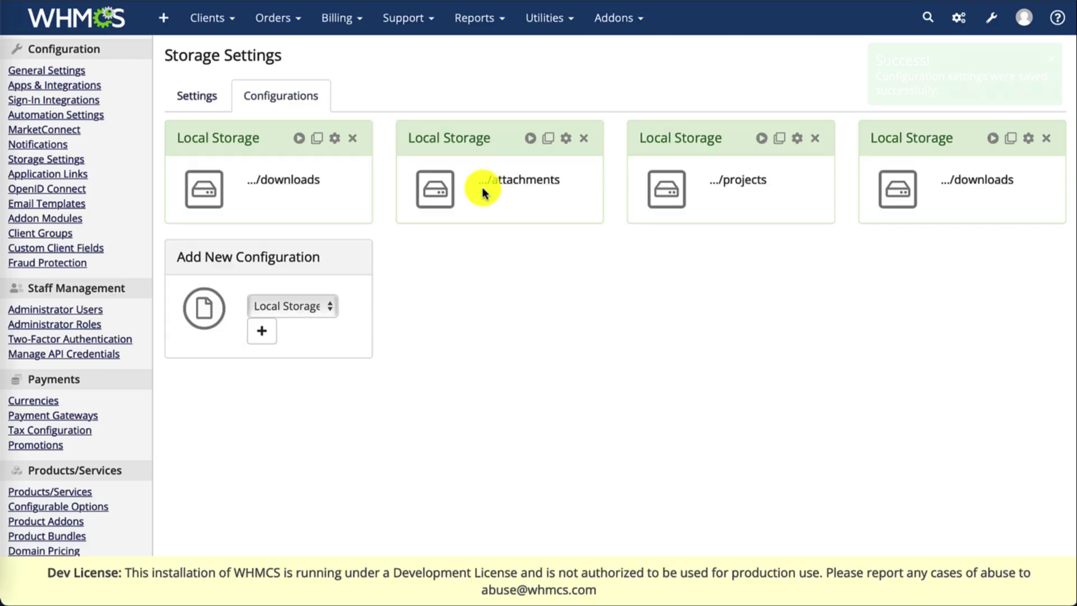
Duplicate the attachments local storage configuration with the path /home/ehostcopk/whmcs/attachments and save it.
click(565, 139)
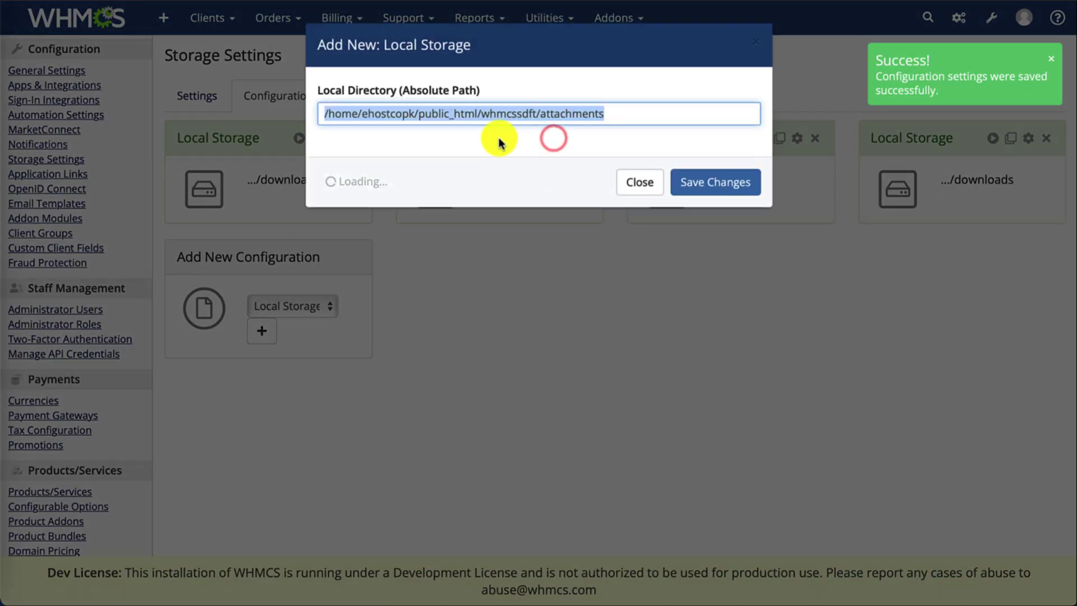
drag(419, 114, 537, 114)
text(whmcs)
click(736, 188)
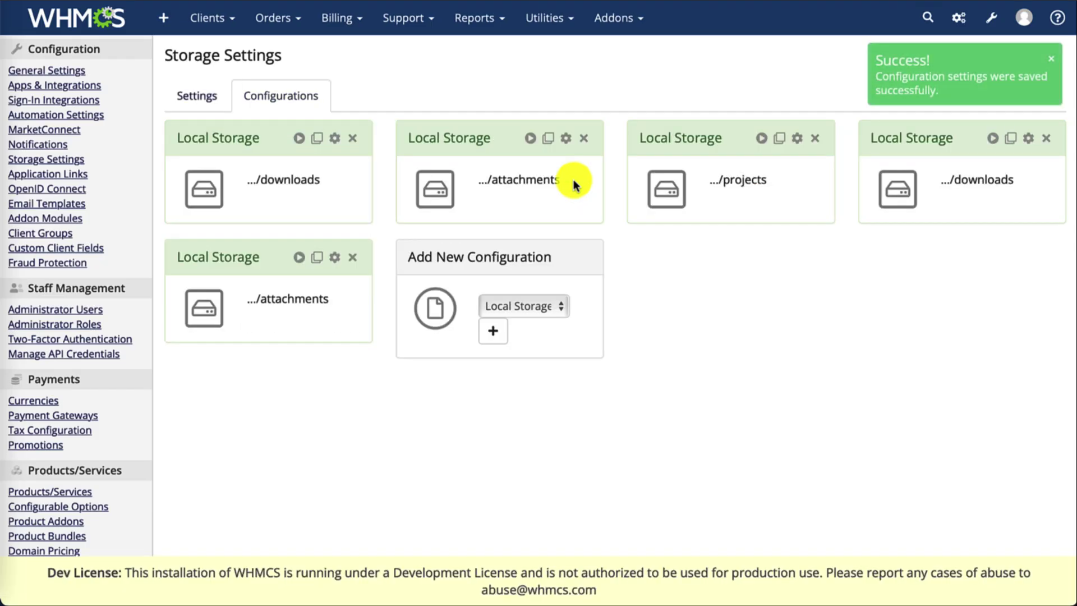
Duplicate the projects local storage configuration and try to save it with the path /home/ehostcopk/whmcs/attachments/projects.
click(779, 138)
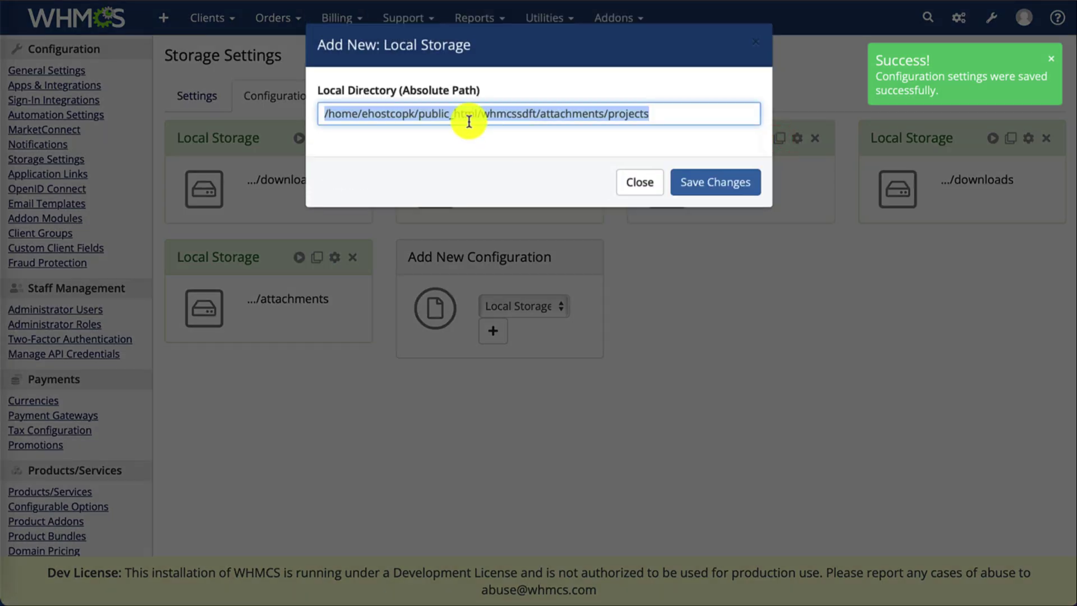
click(464, 113)
drag(420, 115, 539, 114)
text(whmcs)
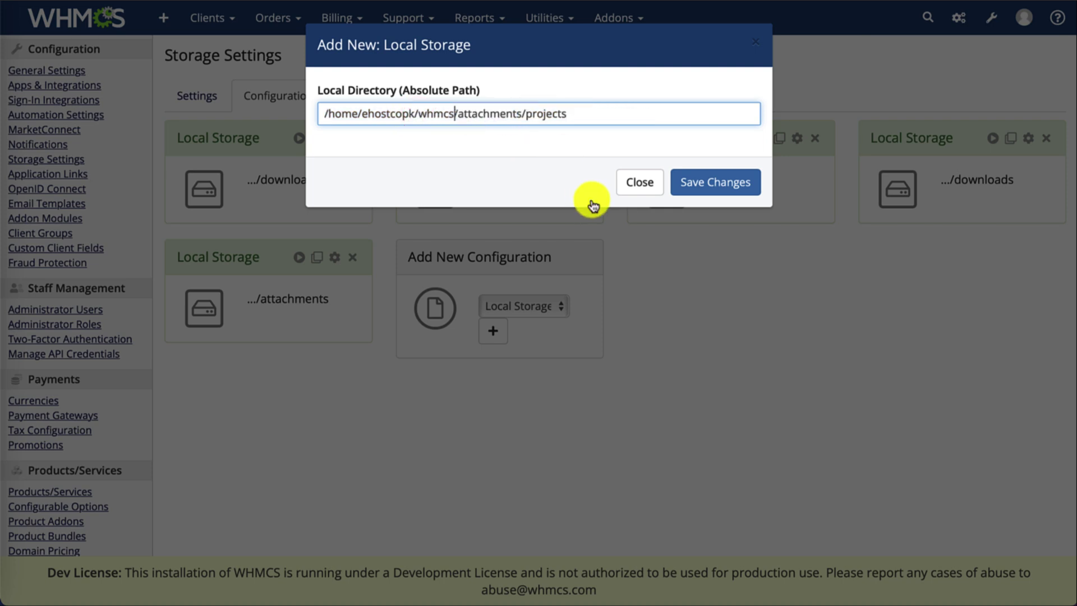
click(736, 184)
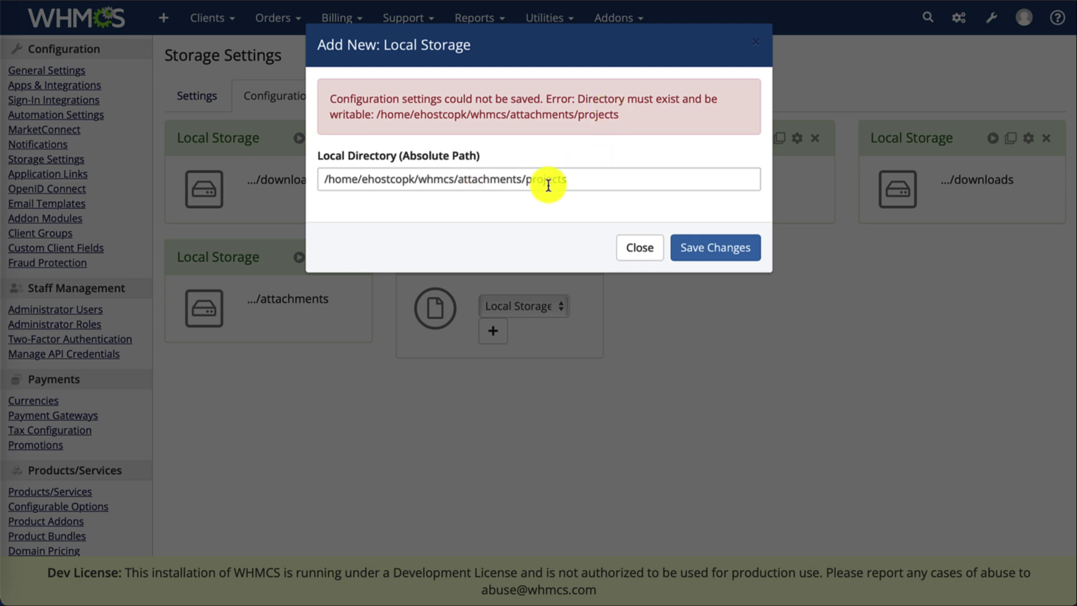
Switch to the cPanel File Manager and create a folder named projects inside whmcs/attachments.
drag(524, 181, 594, 177)
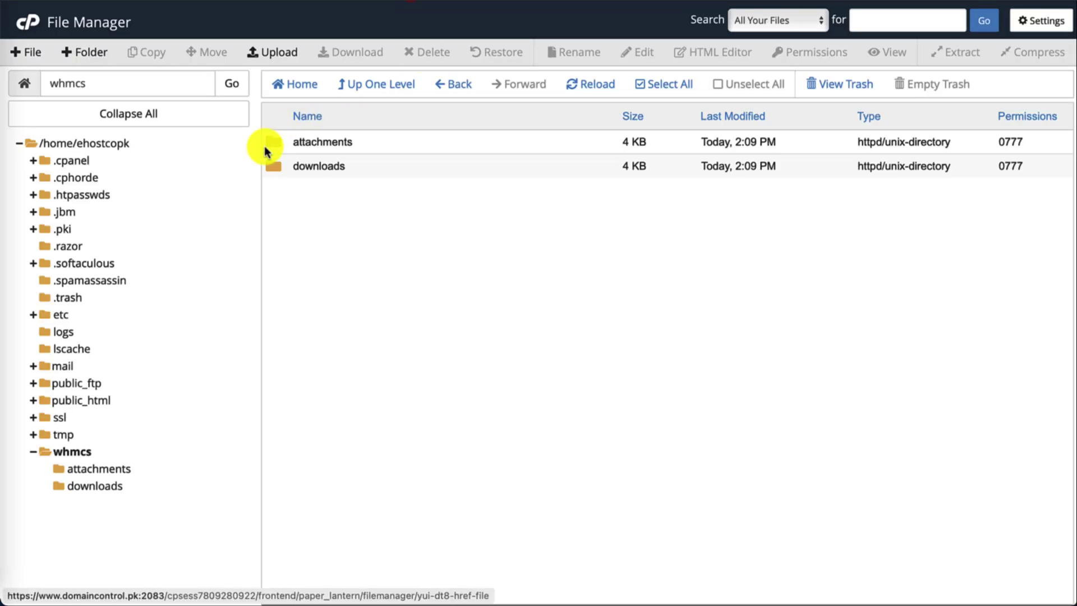
double_click(270, 144)
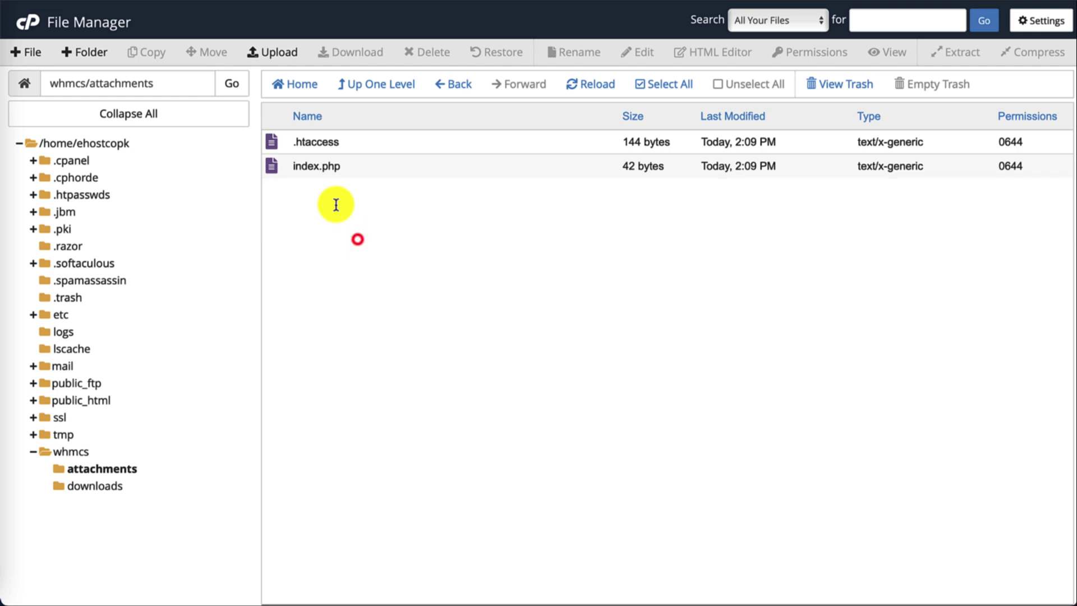
click(77, 49)
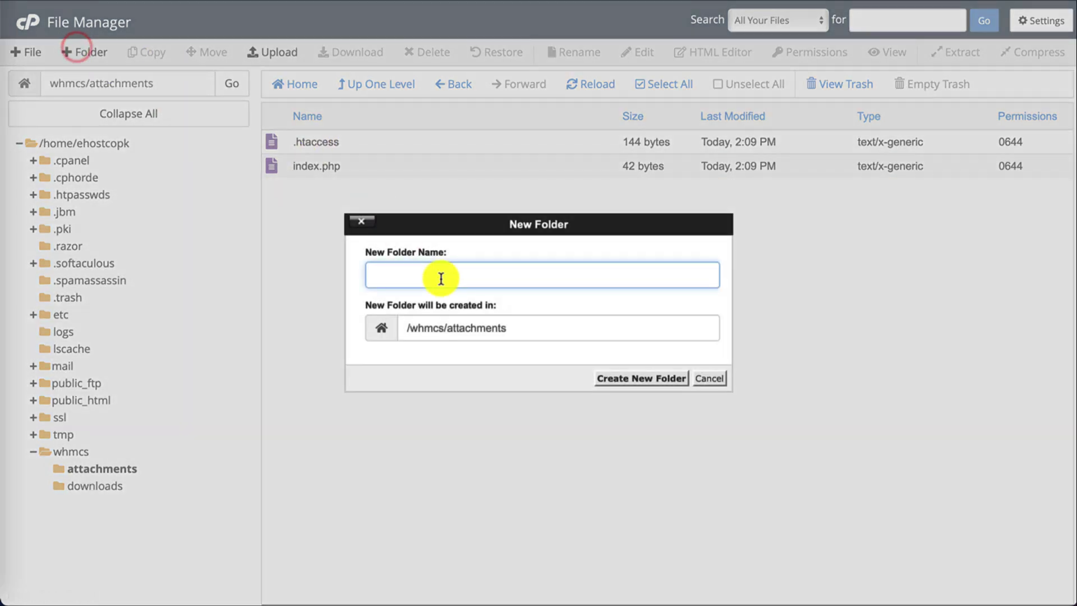
text(projects)
click(623, 379)
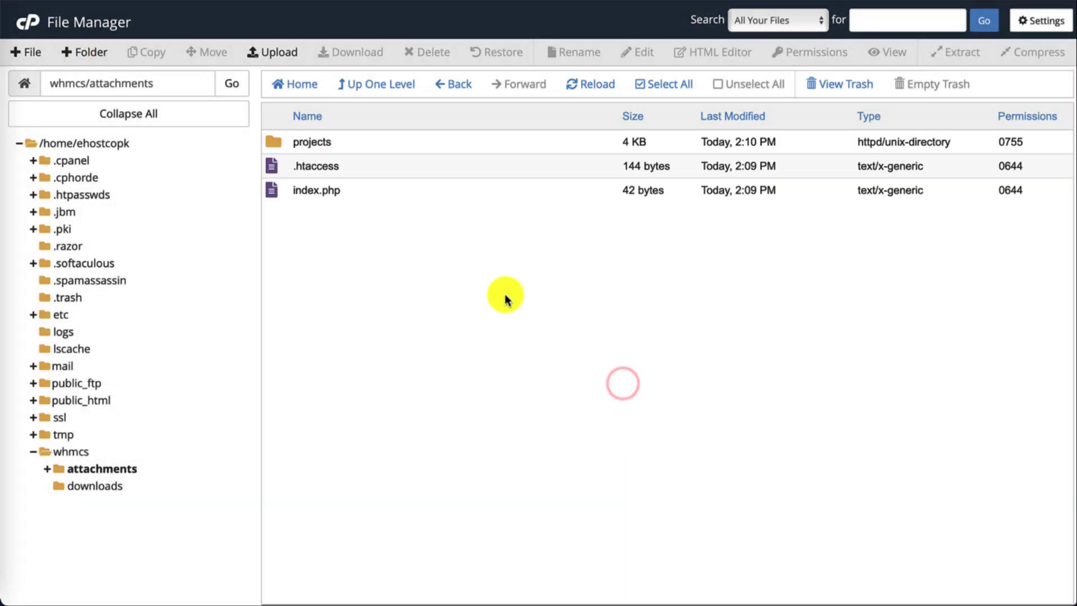
Return to the WHMCS storage settings and save the new local storage configuration with the path /home/ehostcopk/whmcs/attachments/projects.
click(633, 3)
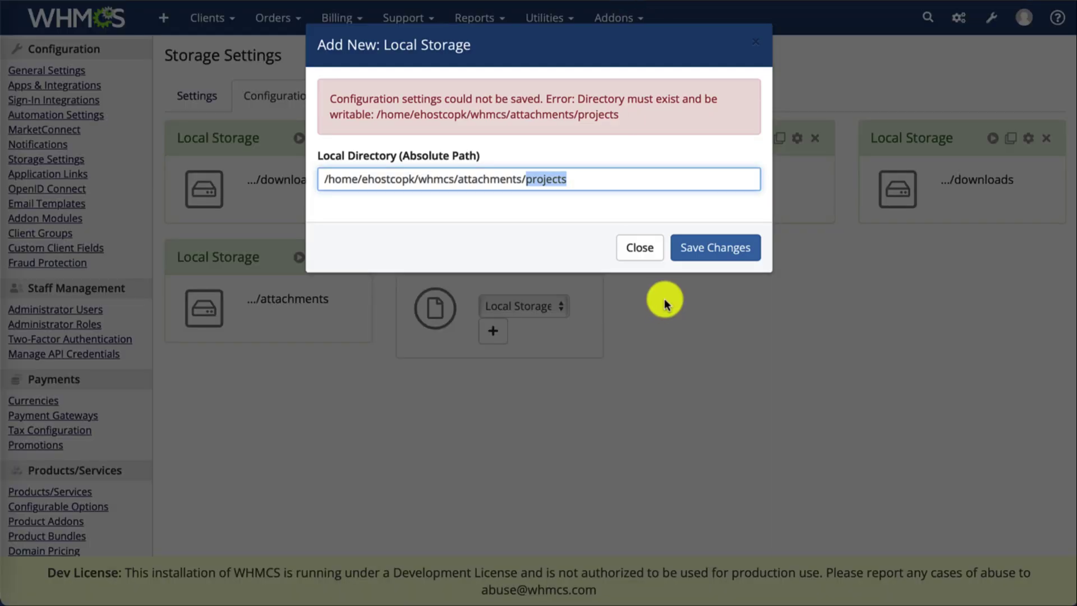
click(730, 247)
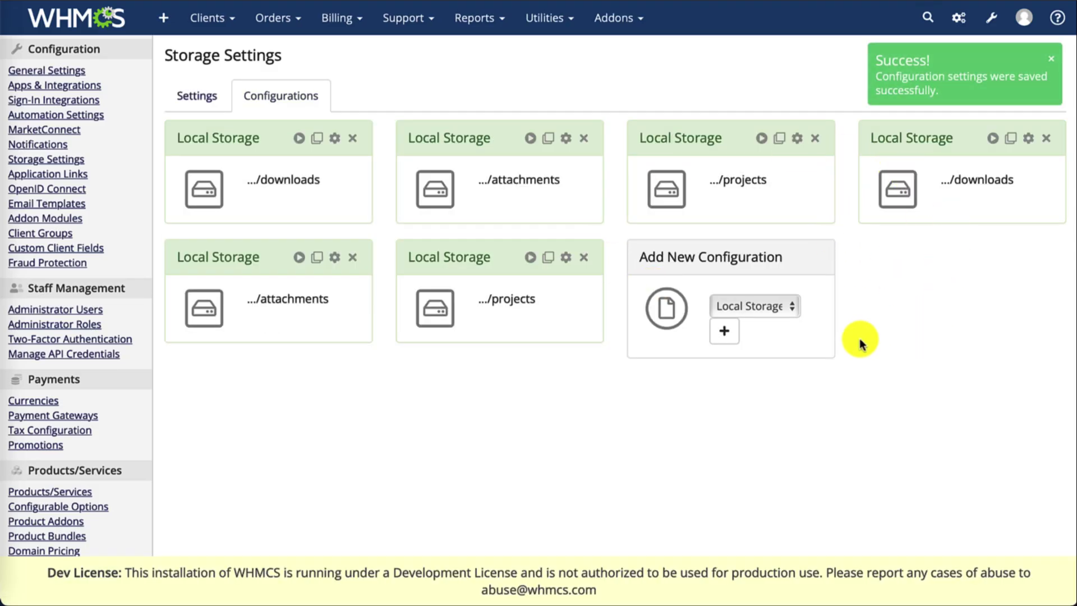
click(471, 399)
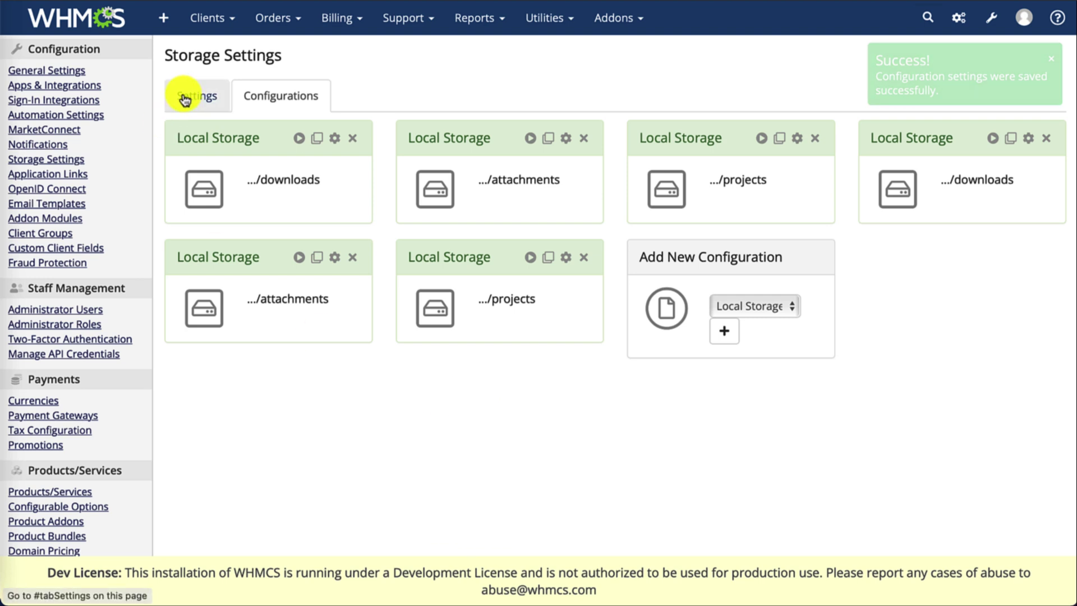
Switch the Client Files storage location to /home/ehostcopk/whmcs/attachments without migrating the assets.
click(185, 100)
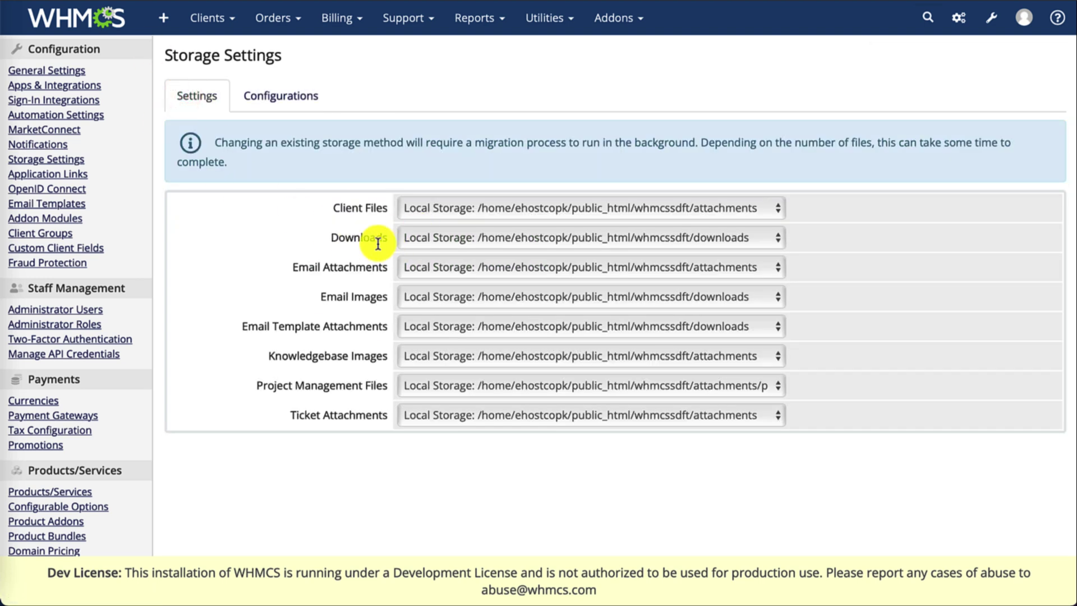
click(720, 208)
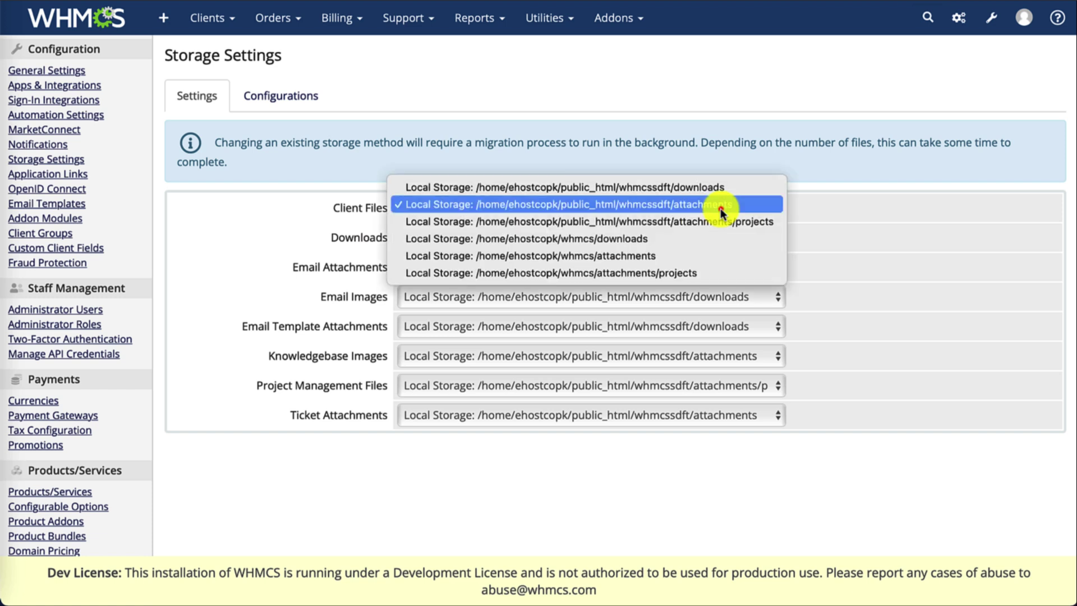
click(651, 256)
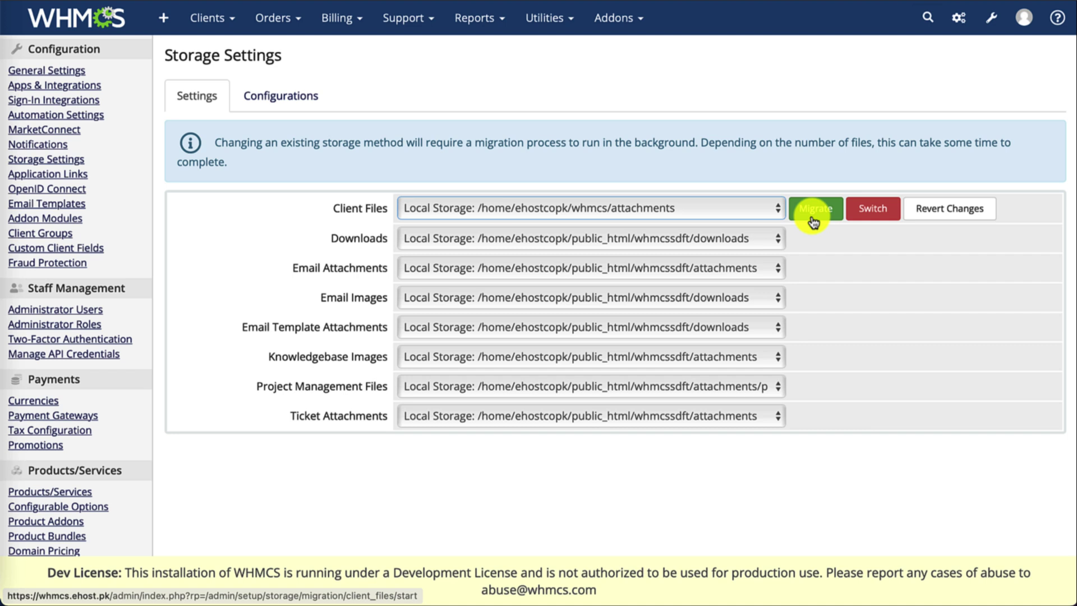
click(872, 217)
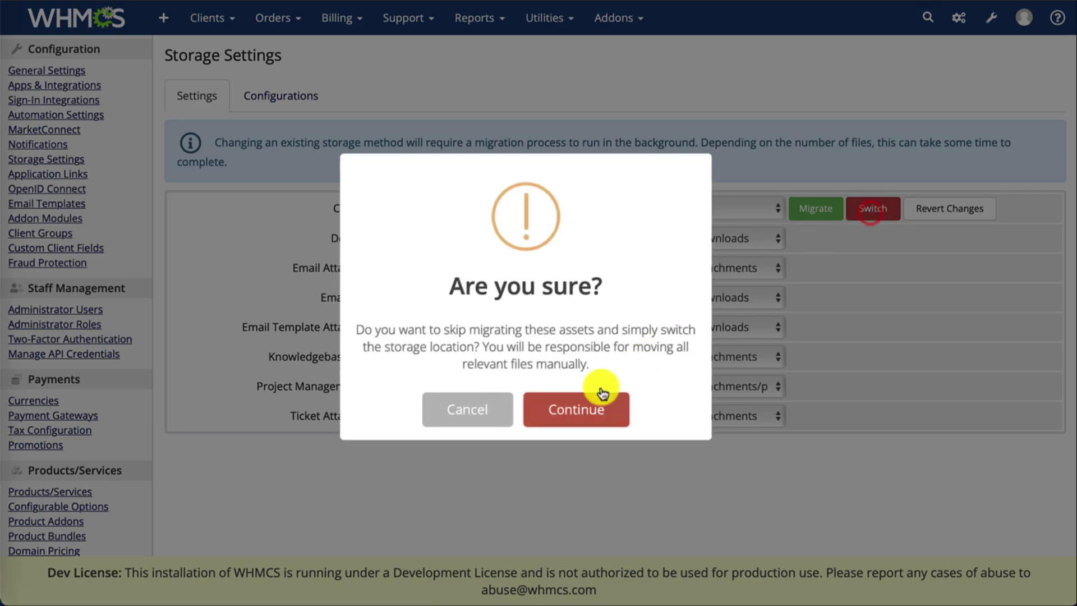
click(567, 404)
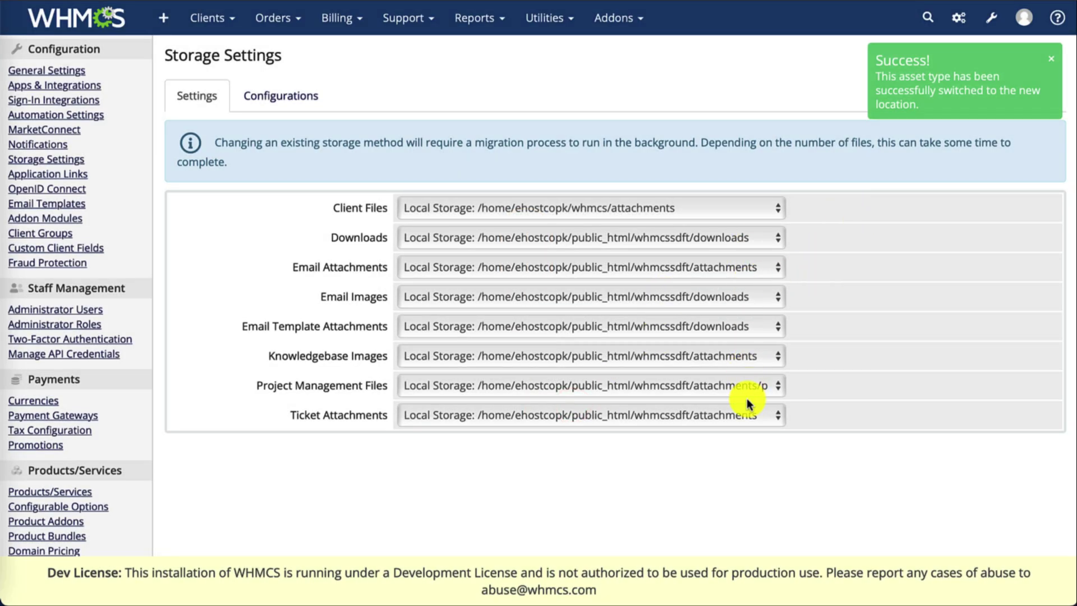
Select the matching /home/ehostcopk/whmcs downloads, attachments or attachments/projects location for every remaining asset type, from Downloads to Ticket Attachments.
click(729, 238)
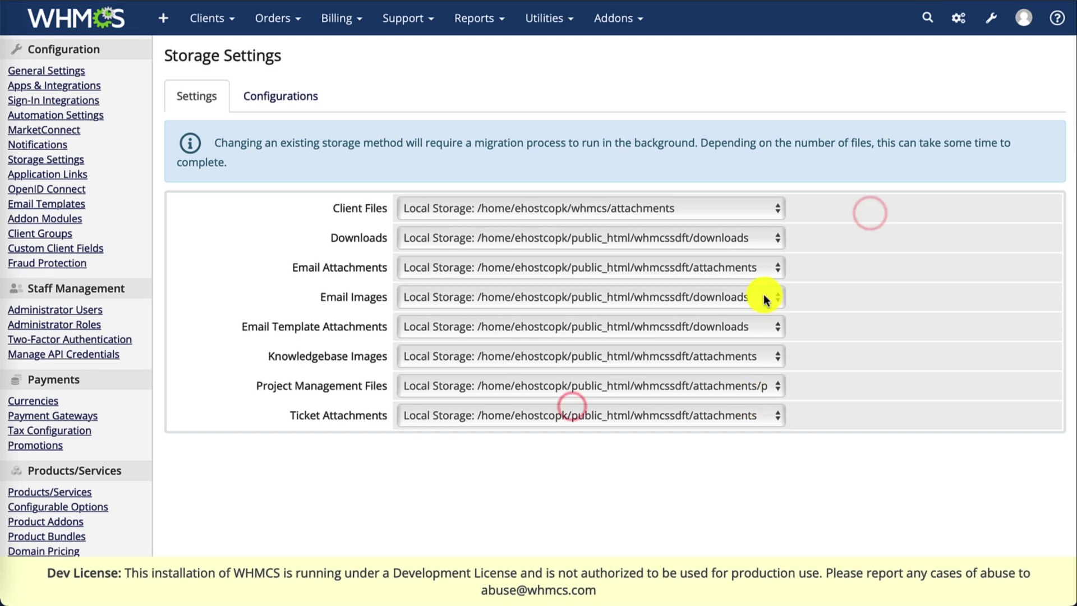
click(674, 289)
click(725, 268)
click(645, 320)
click(749, 299)
click(657, 350)
drag(704, 329, 668, 380)
click(718, 359)
click(692, 407)
click(730, 388)
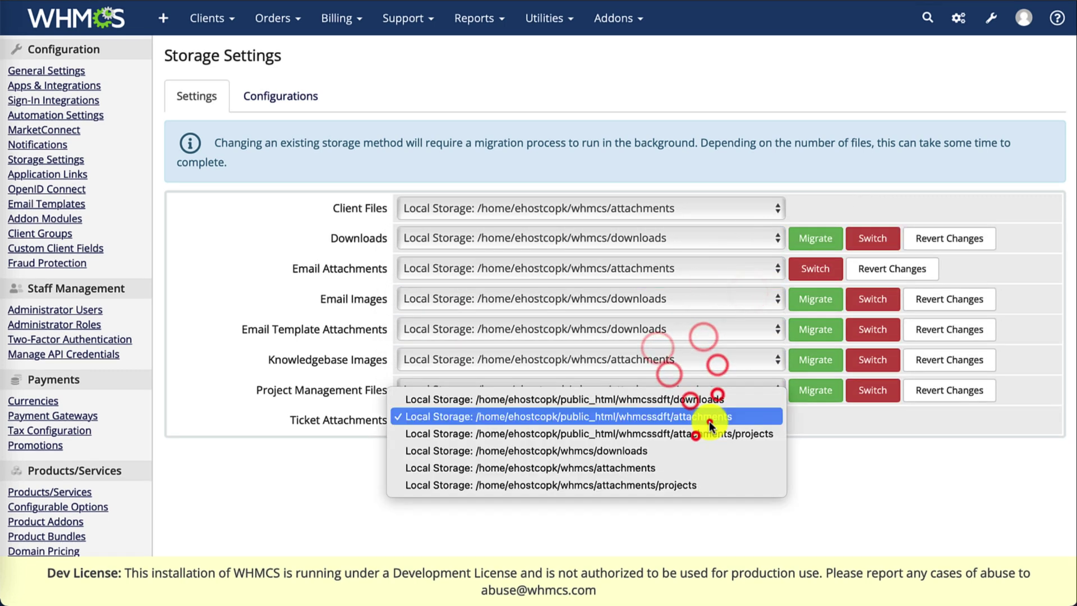
click(697, 411)
Apply the new storage locations to all remaining asset types by switching them without migration.
click(872, 388)
click(584, 406)
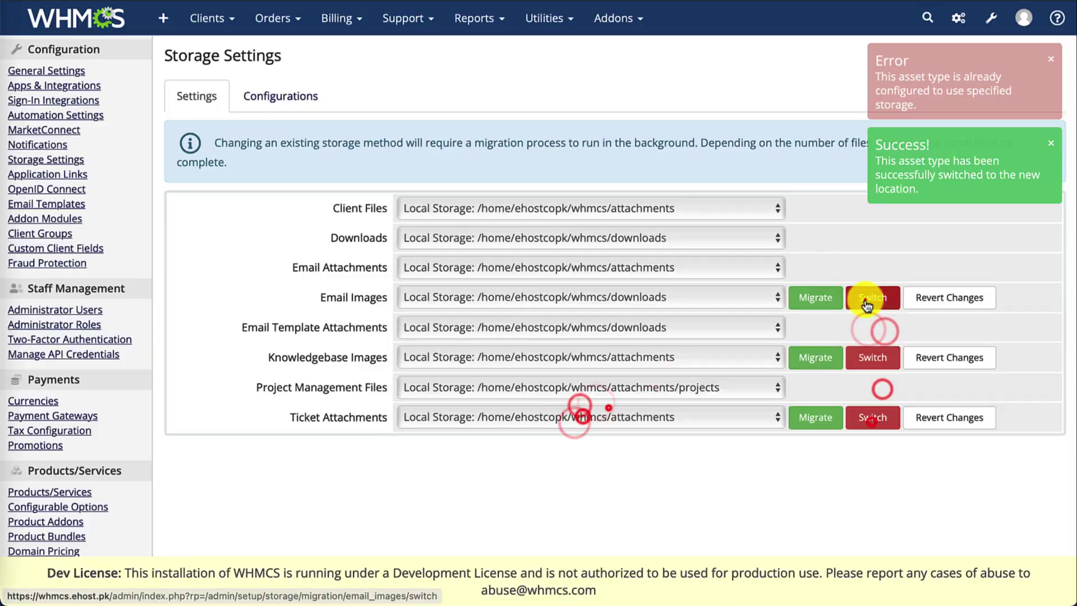
click(872, 297)
click(872, 357)
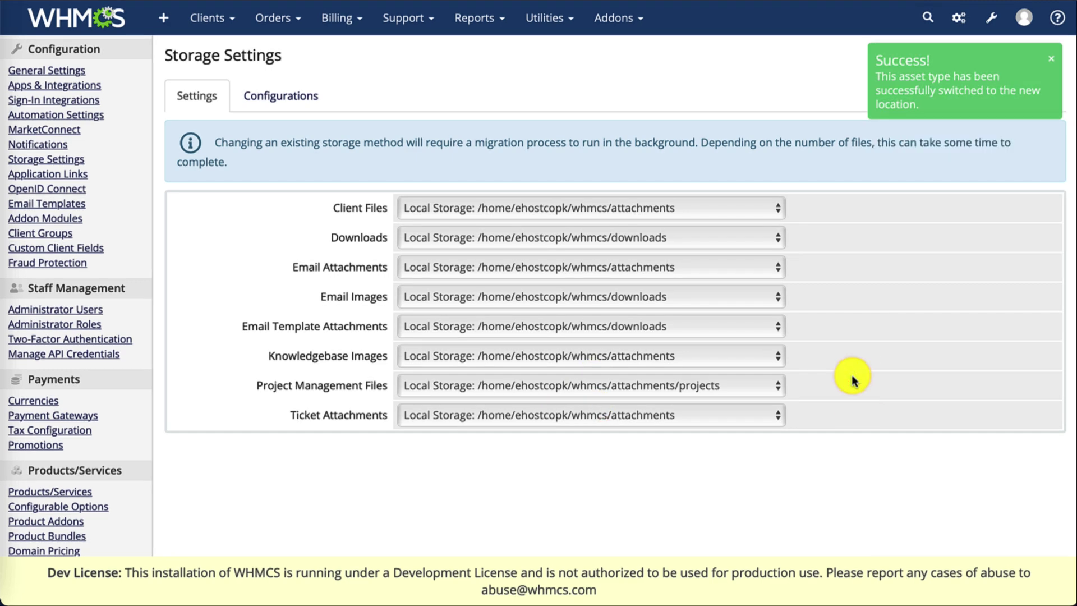
Check the WHMCS admin dashboard and read the Templates Cache section of the WHMCS security documentation.
click(81, 23)
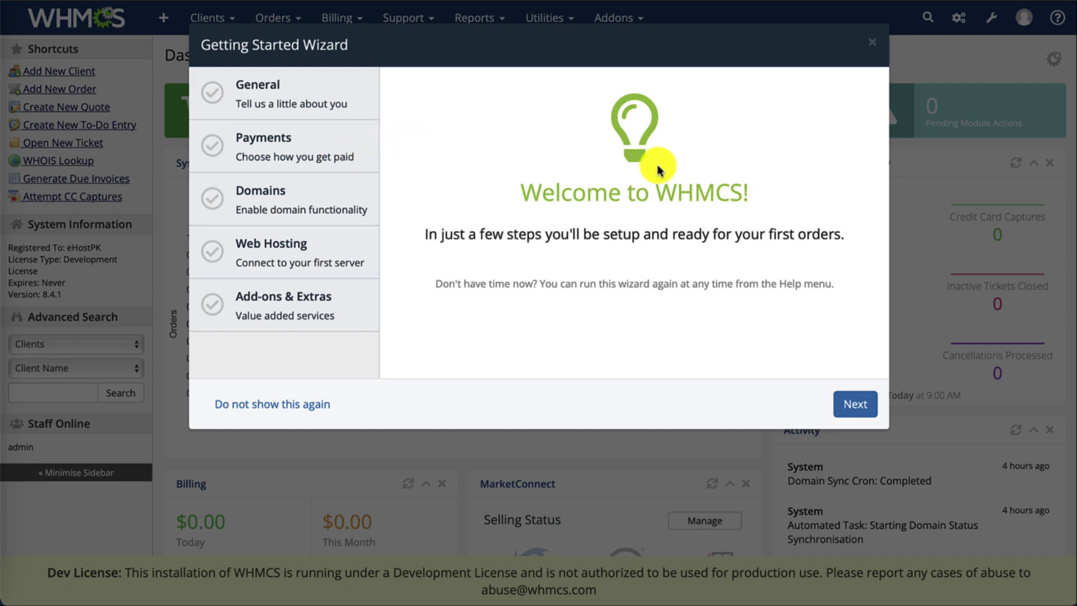
click(871, 44)
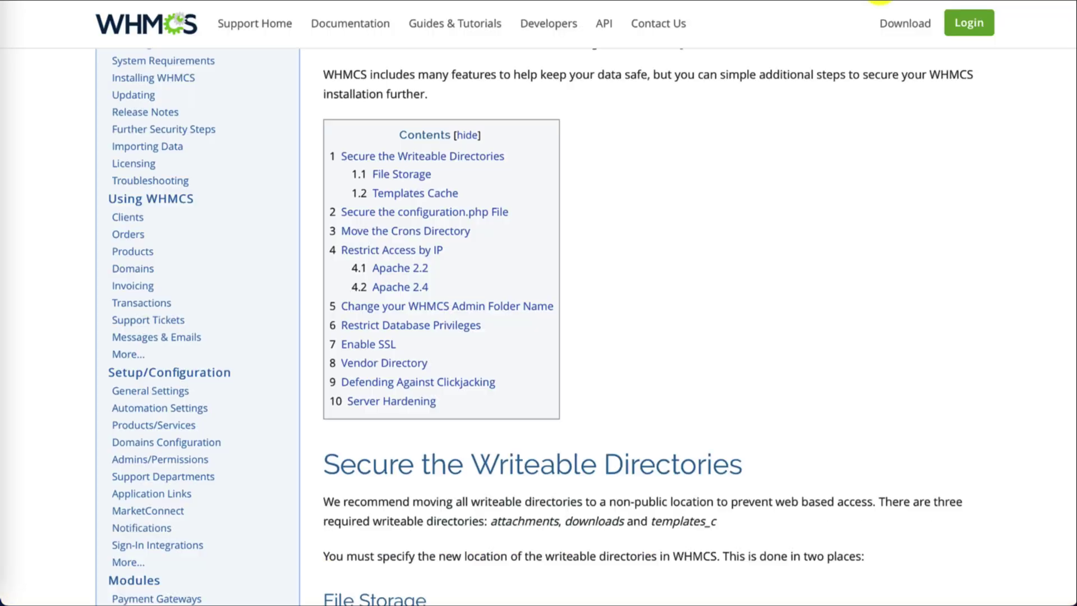
scroll(532, 260, down, 10)
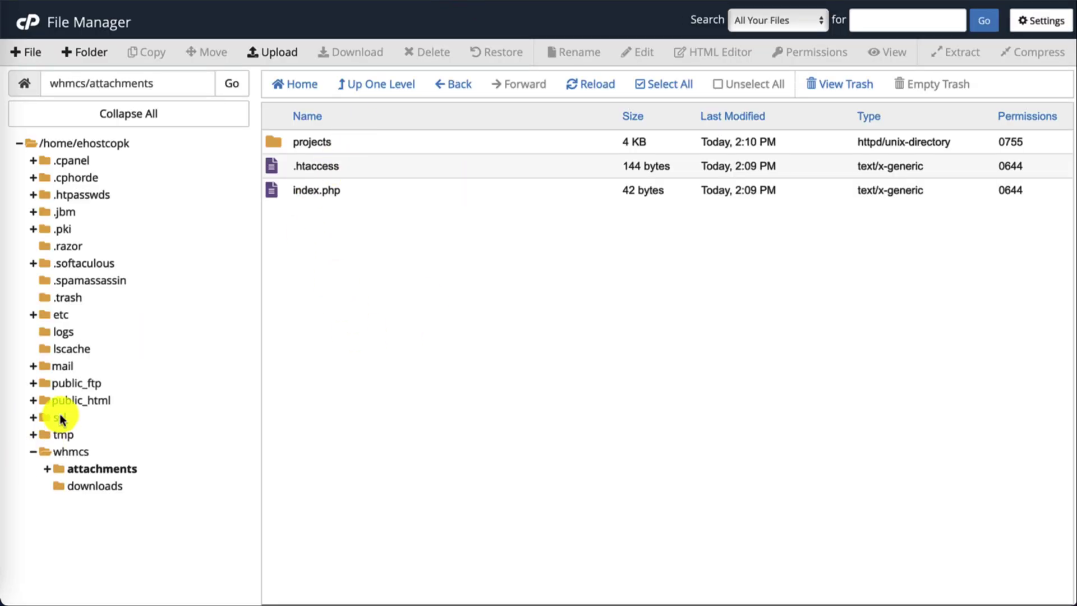
Switch to the cPanel File Manager and copy the templates_c folder from public_html/whmcssdft to /whmcs.
click(34, 400)
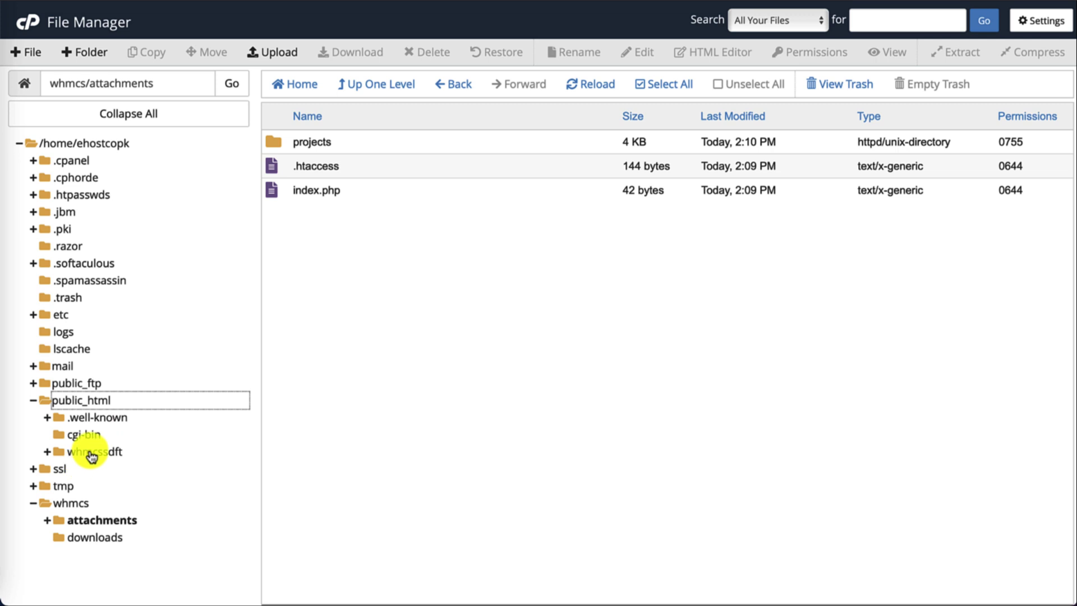
click(90, 452)
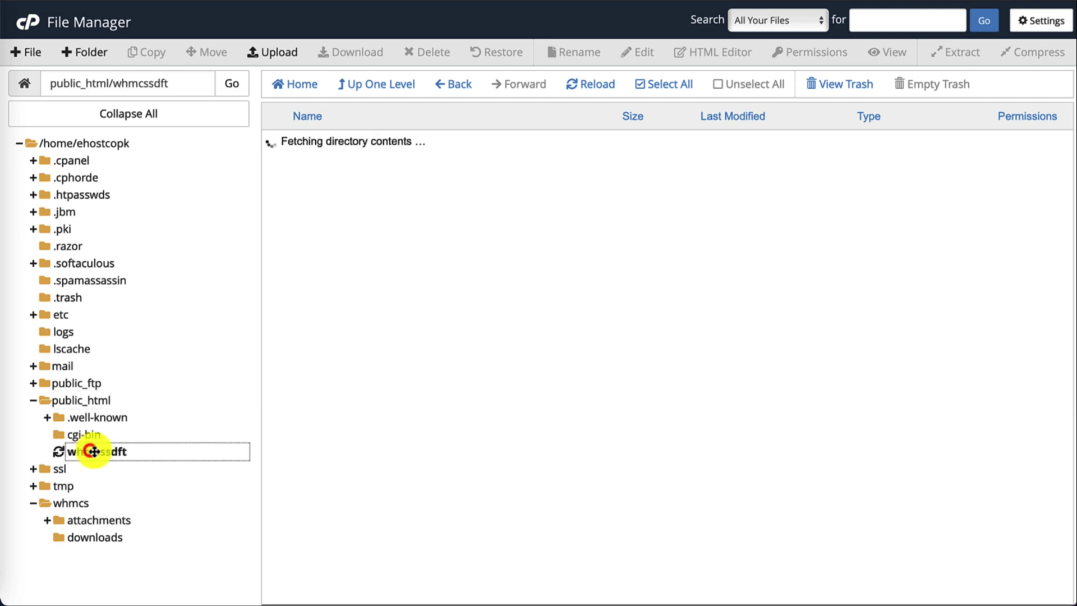
scroll(350, 312, down, 3)
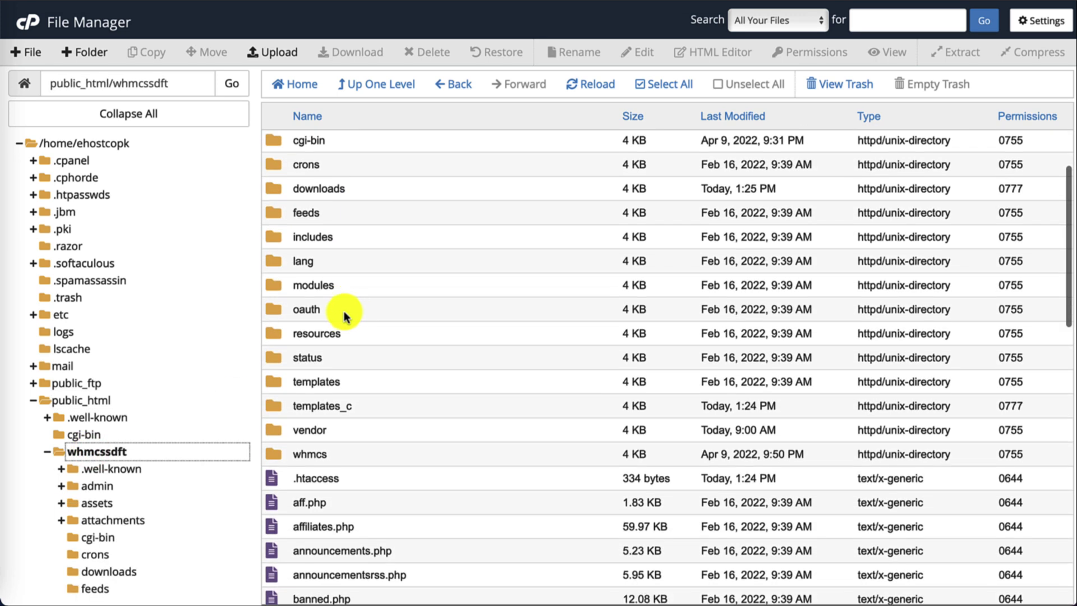
click(275, 402)
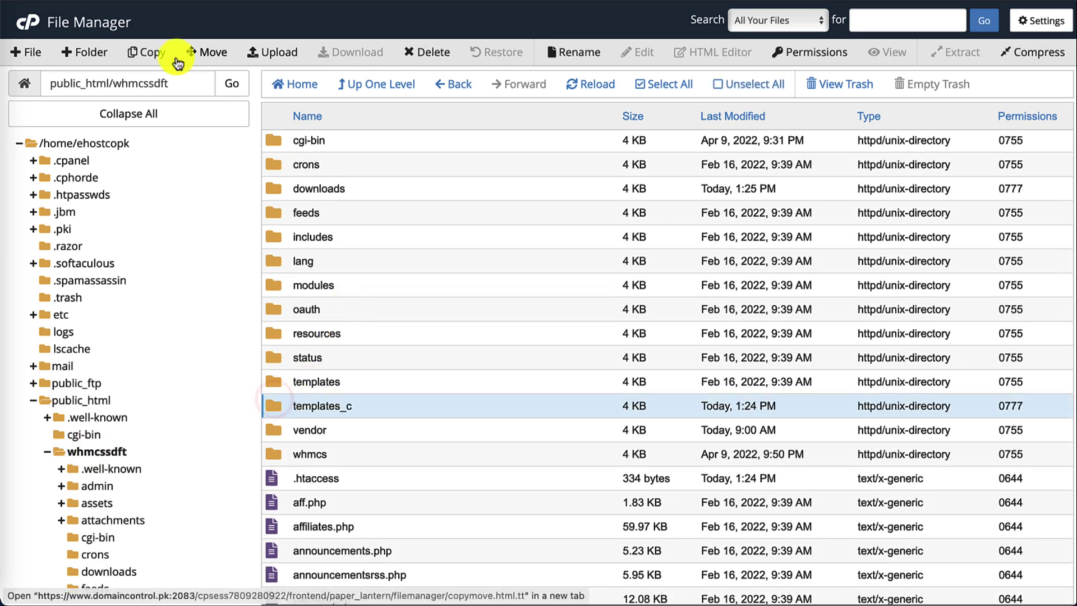
click(147, 56)
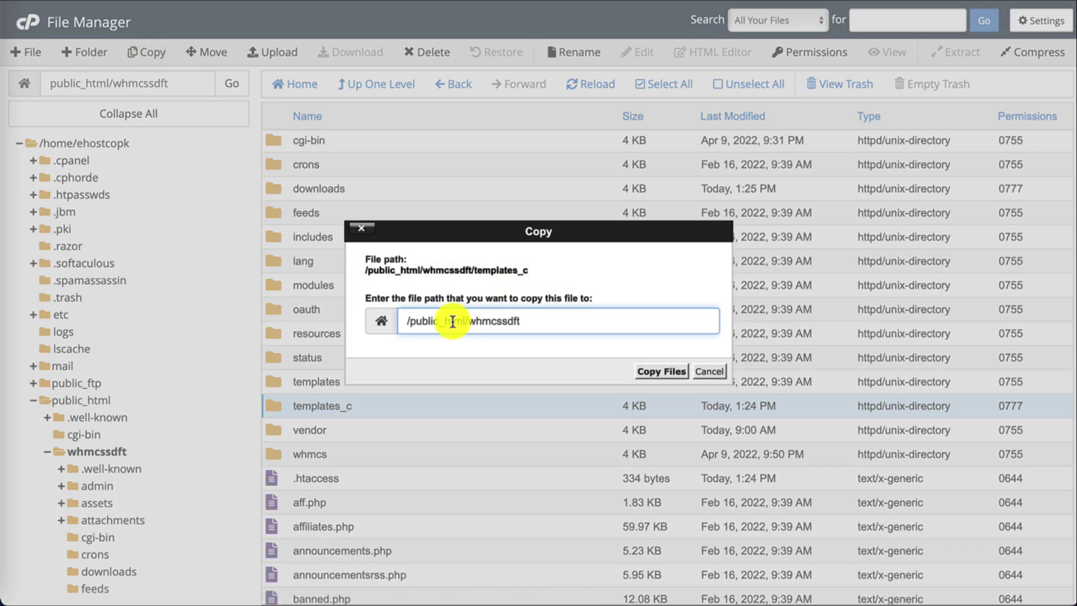
drag(411, 322, 548, 321)
text(whmcs)
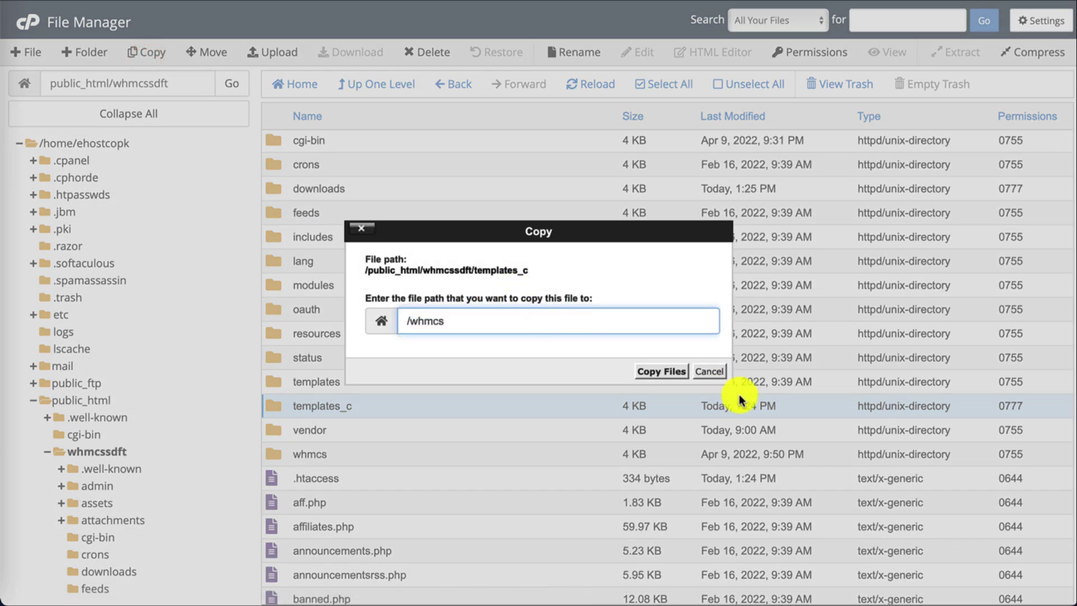
click(661, 372)
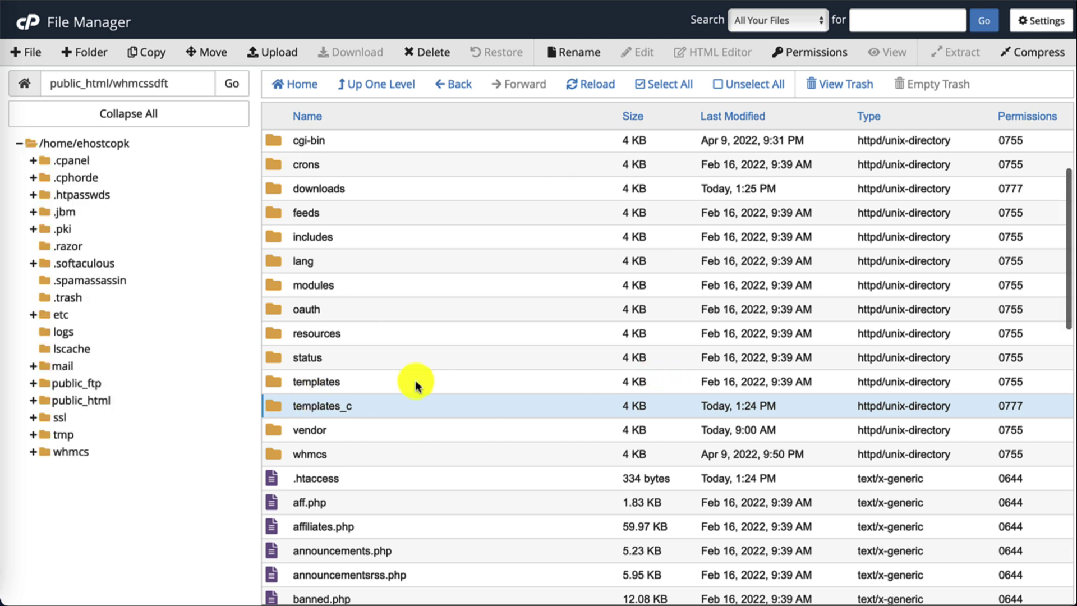
Open the configuration.php file in public_html/whmcssdft for editing.
scroll(416, 382, down, 4)
click(324, 456)
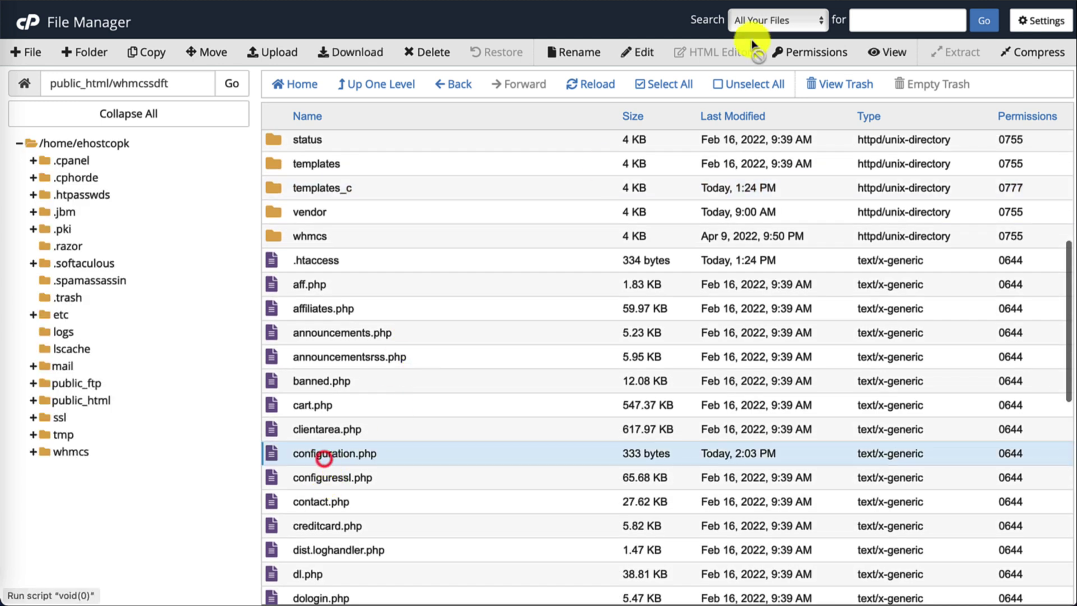
click(633, 53)
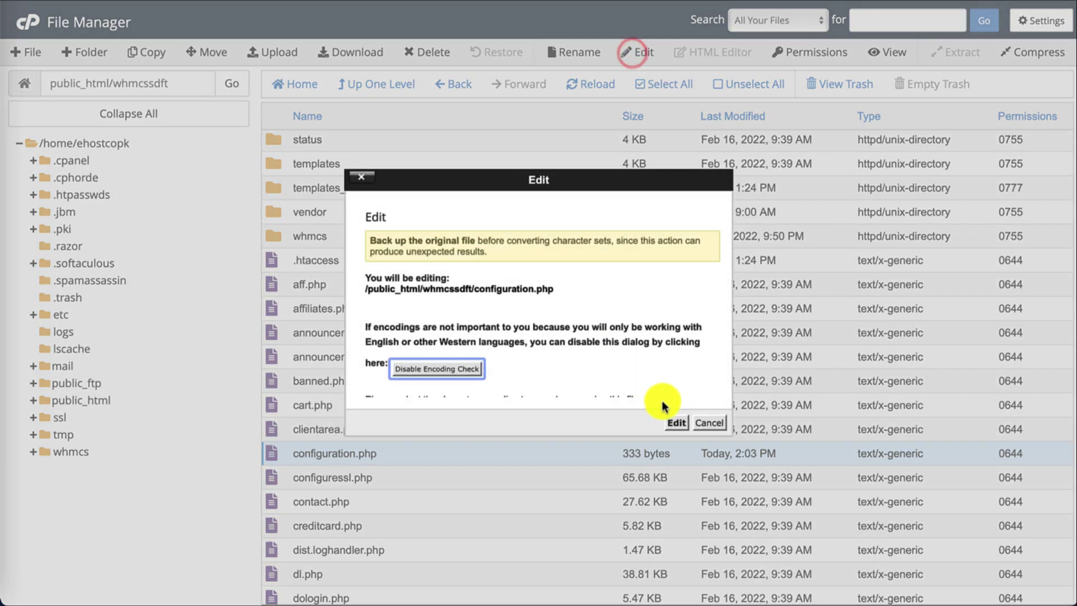
click(673, 419)
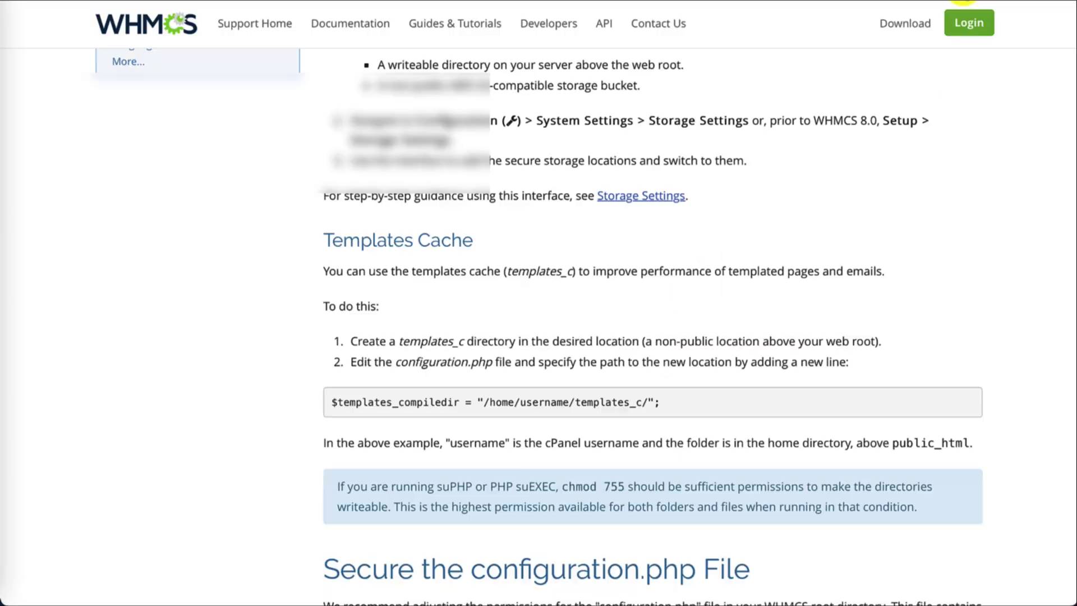
Copy the documentation's example $templates_compiledir line and insert it below the existing $templates_compiledir line in configuration.php.
drag(330, 402, 763, 400)
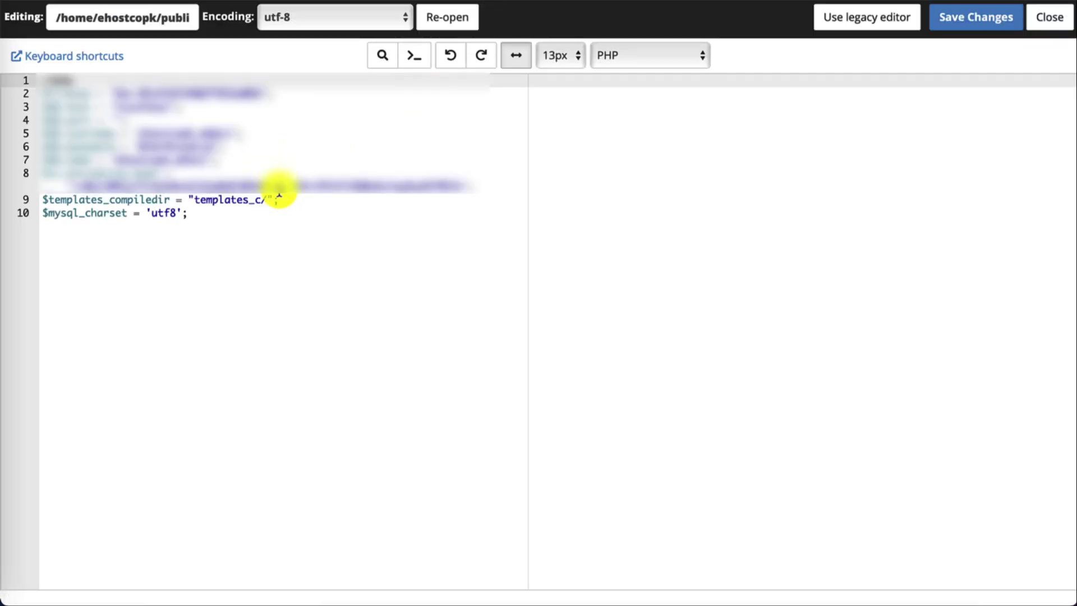
click(279, 199)
key(Return)
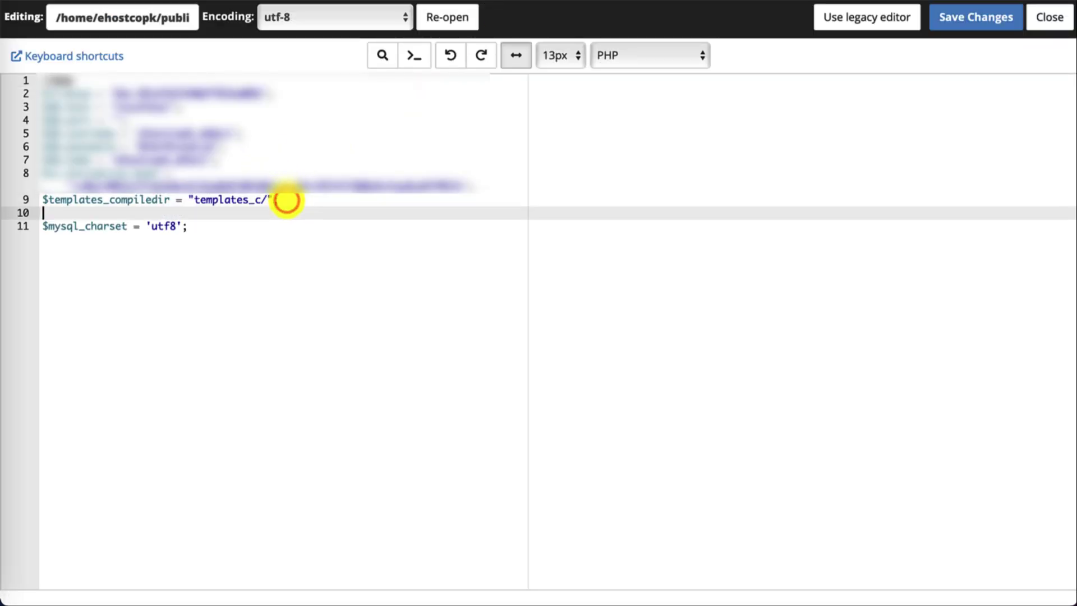
key(ctrl+v)
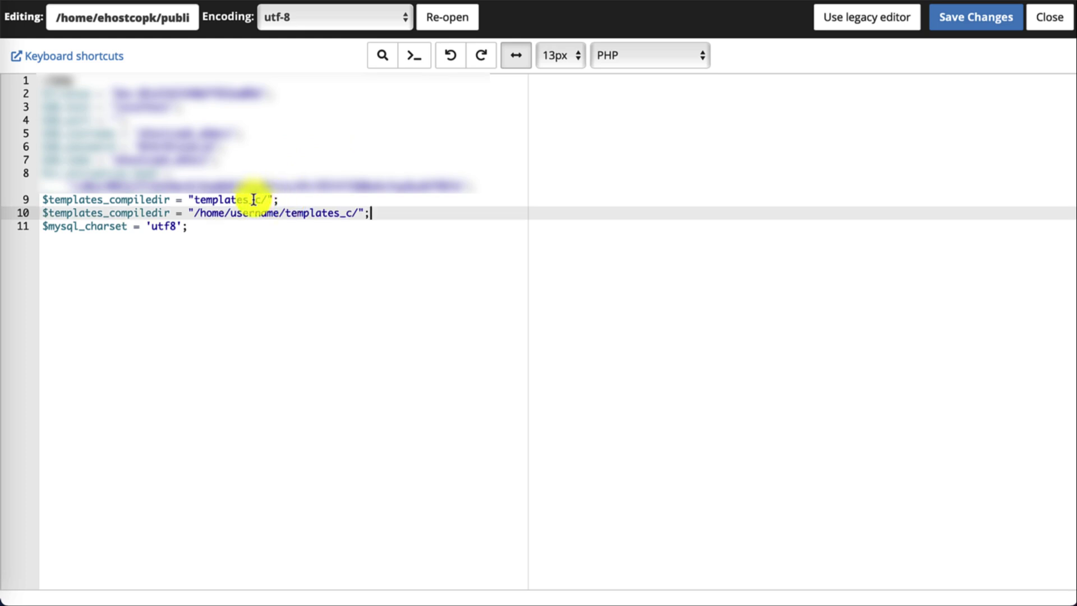
Set the path in the inserted $templates_compiledir line to /home/ehostcopk/whmcs/templates_c/.
double_click(132, 20)
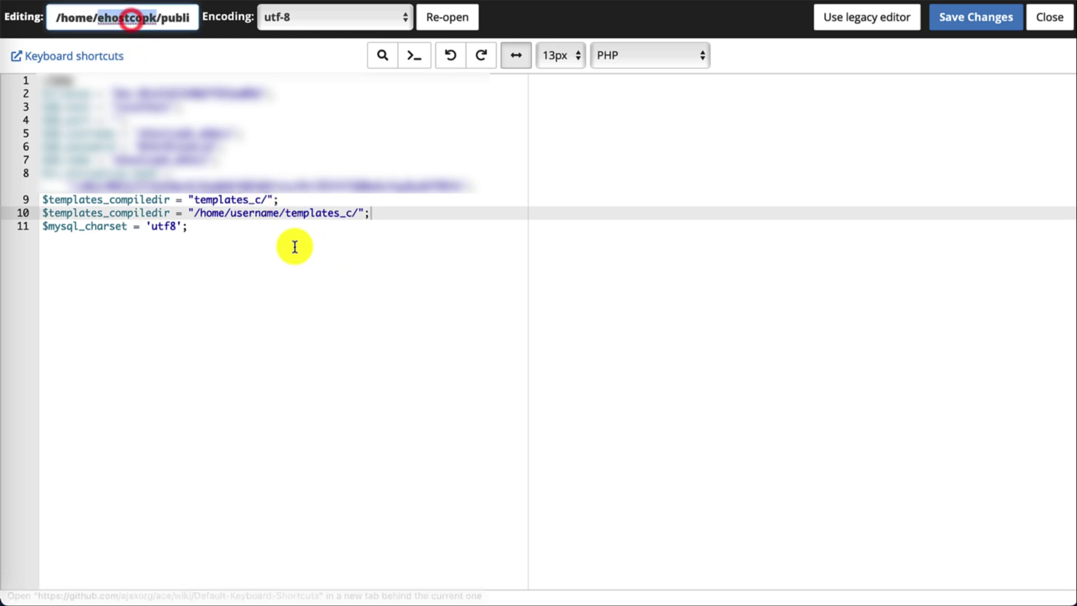
double_click(249, 212)
key(ctrl+v)
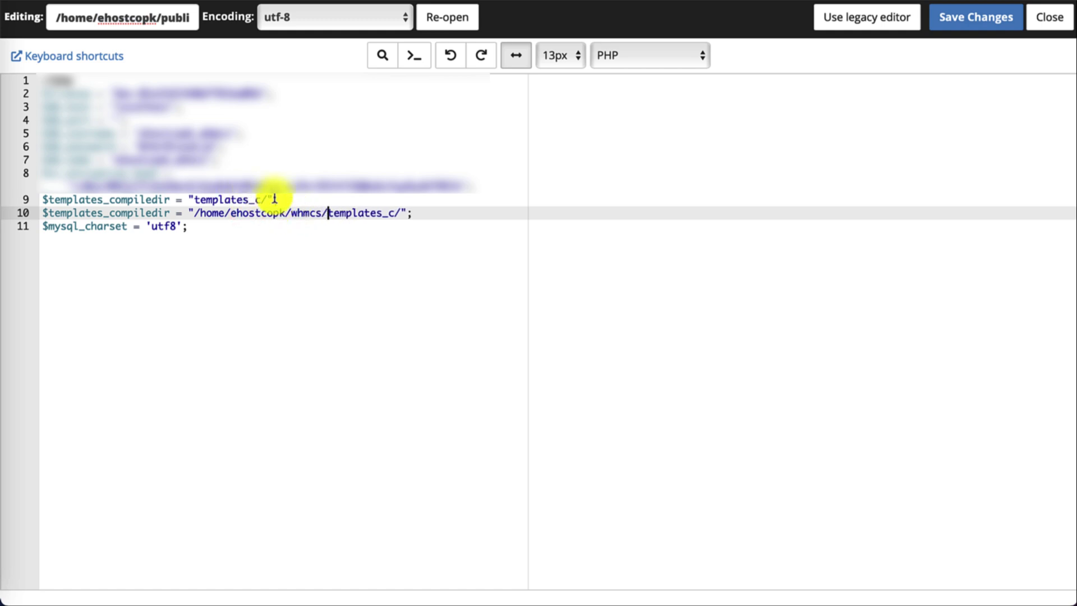
Delete the original $templates_compiledir line with the relative templates_c/ path and save configuration.php.
drag(292, 200, 2, 200)
key(BackSpace)
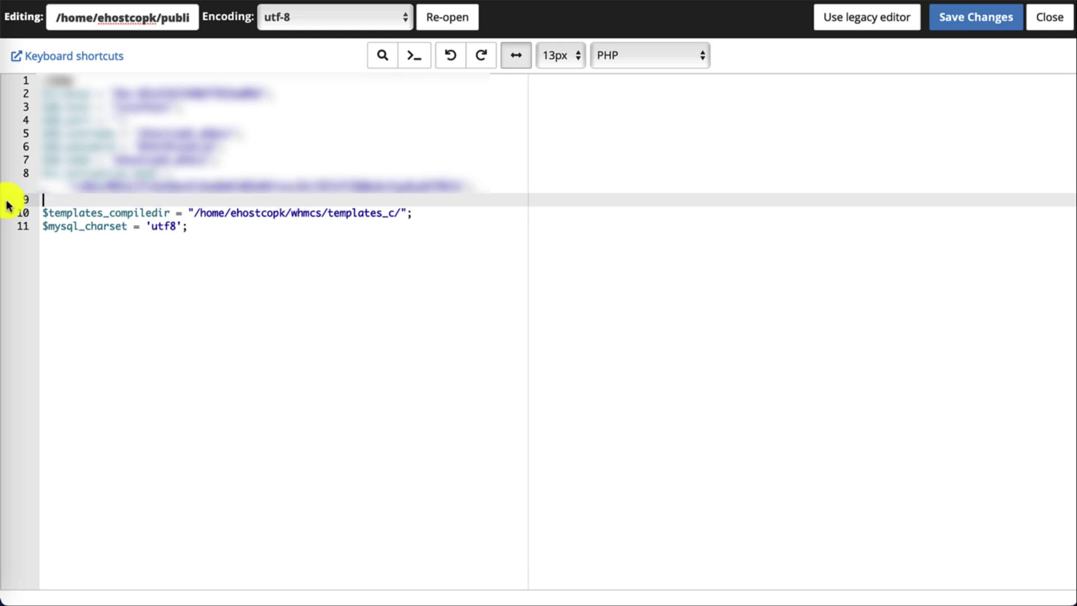
key(BackSpace)
click(994, 17)
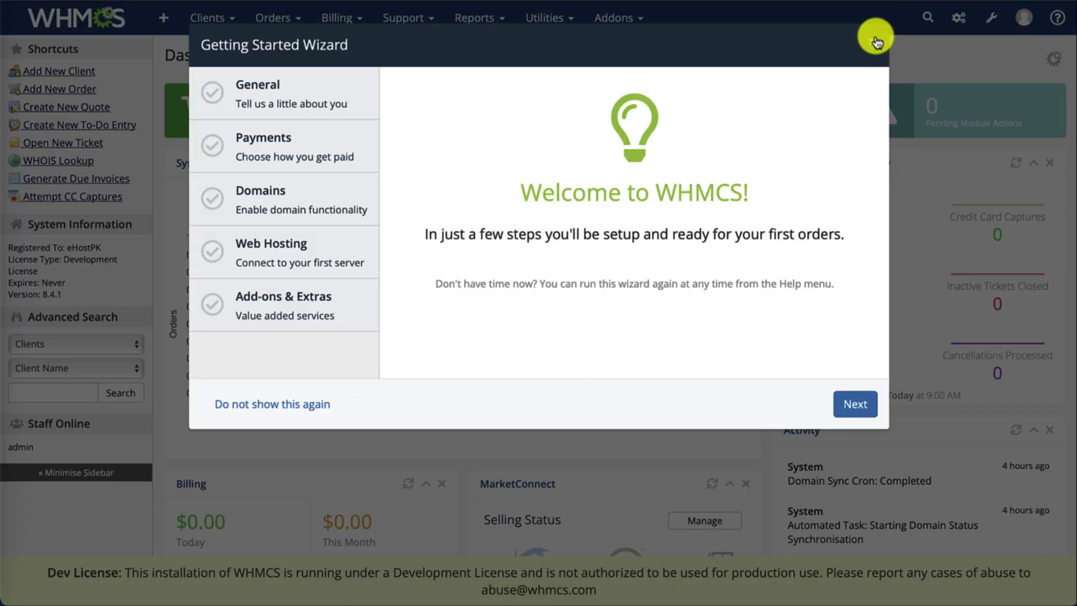
Return to the WHMCS admin dashboard, dismiss the setup wizard and open the client area separately to check the page.
click(876, 40)
click(1024, 18)
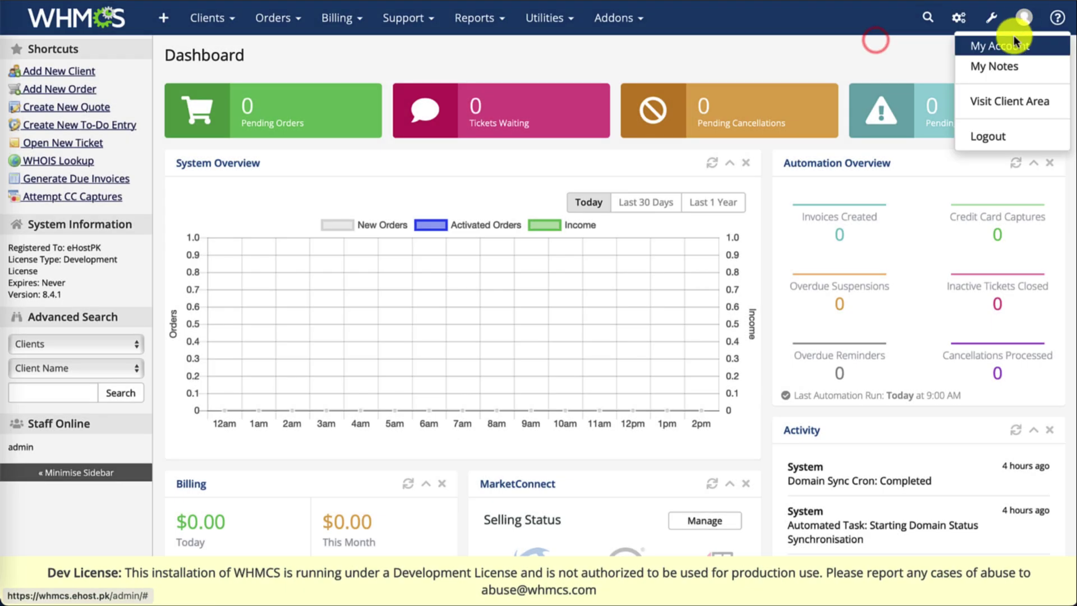
right_click(1009, 101)
click(948, 115)
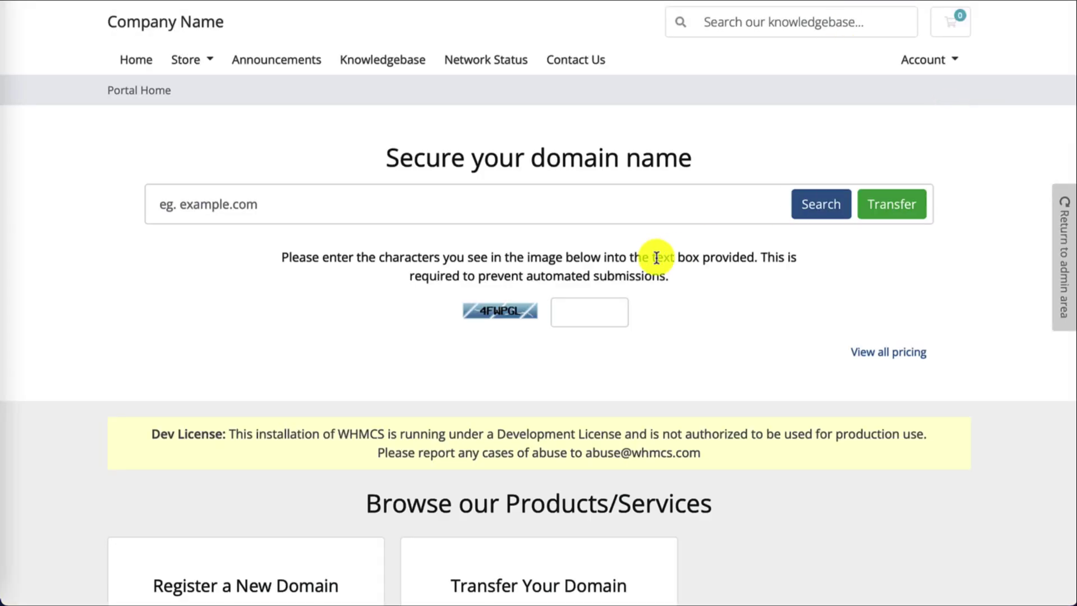
scroll(654, 258, down, 10)
scroll(657, 258, up, 10)
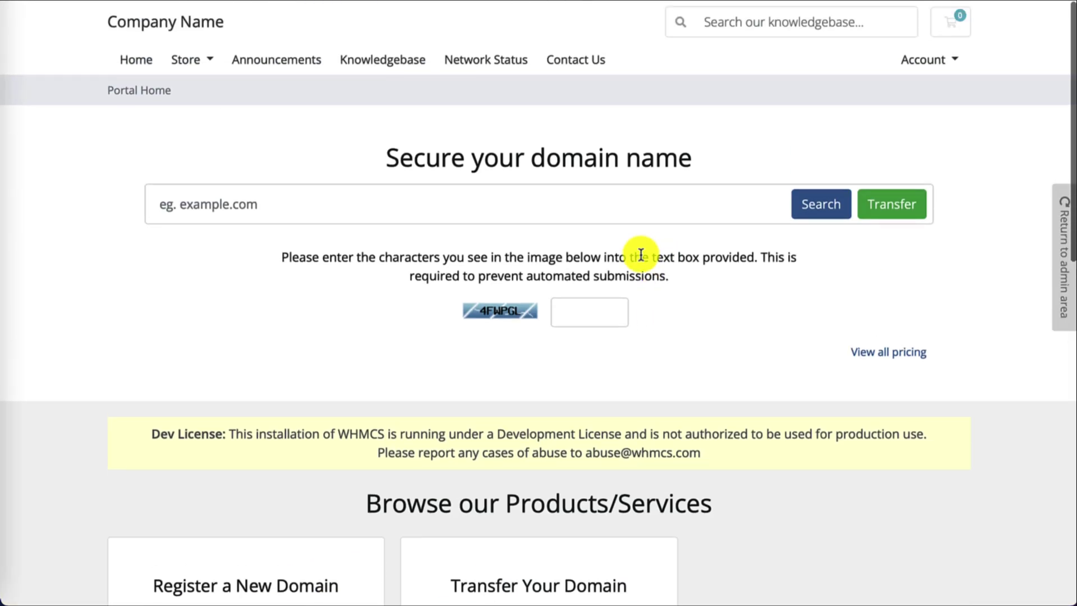
In cPanel File Manager, permanently delete the attachments, downloads and templates_c folders from public_html/whmcssdft, skipping the trash.
click(190, 26)
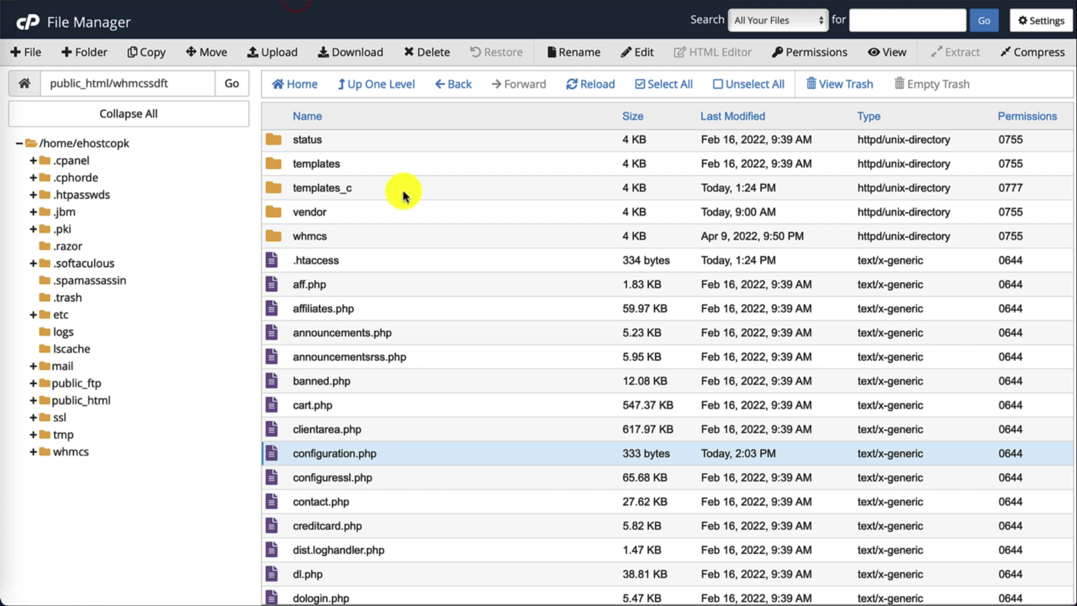
scroll(361, 234, up, 3)
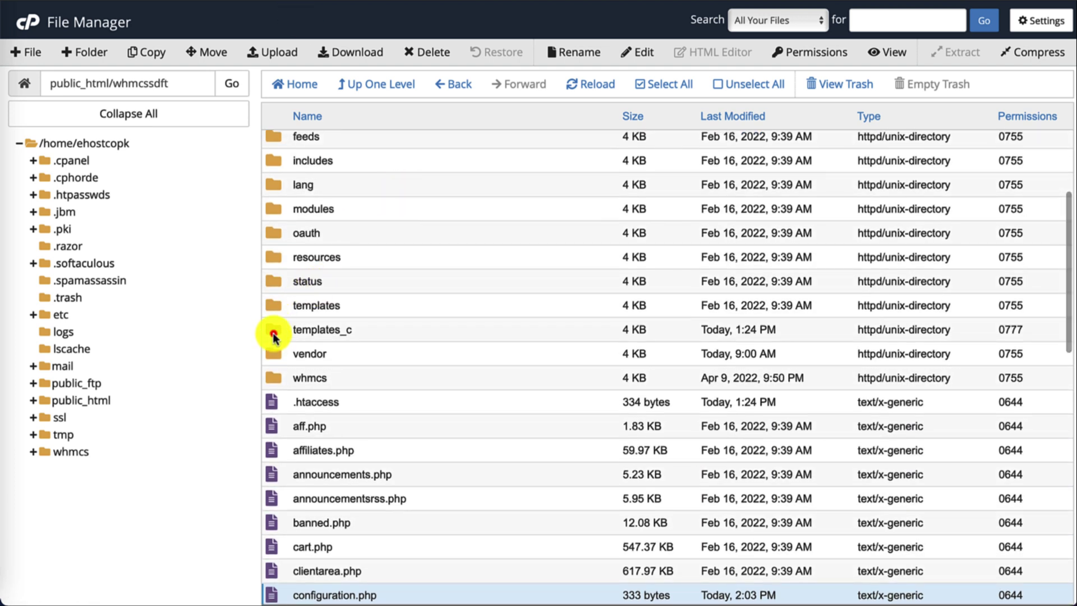
click(273, 335)
scroll(317, 253, up, 2)
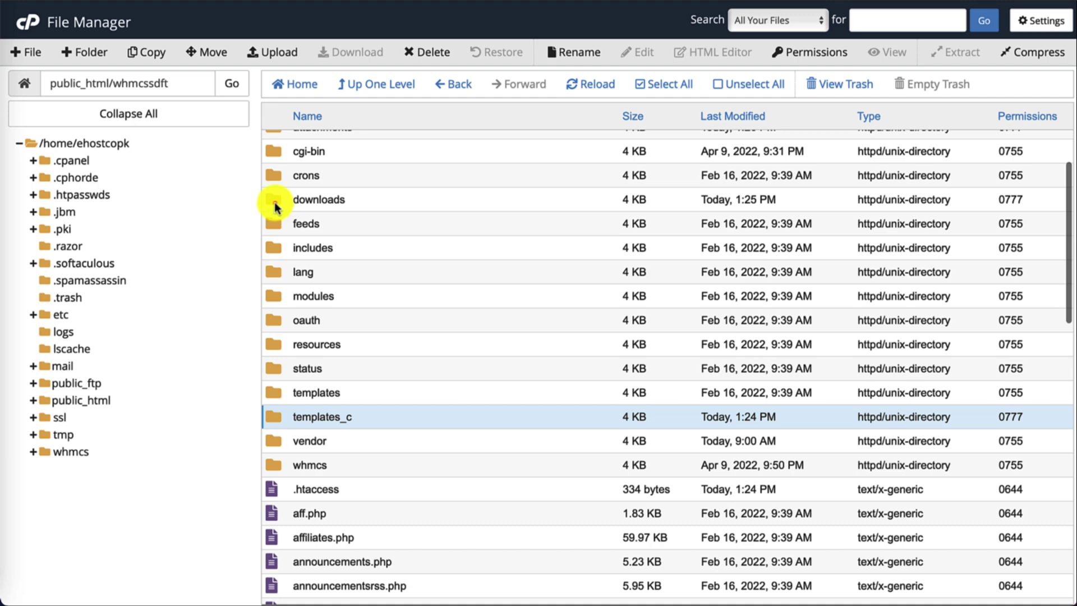
ctrl+click(275, 202)
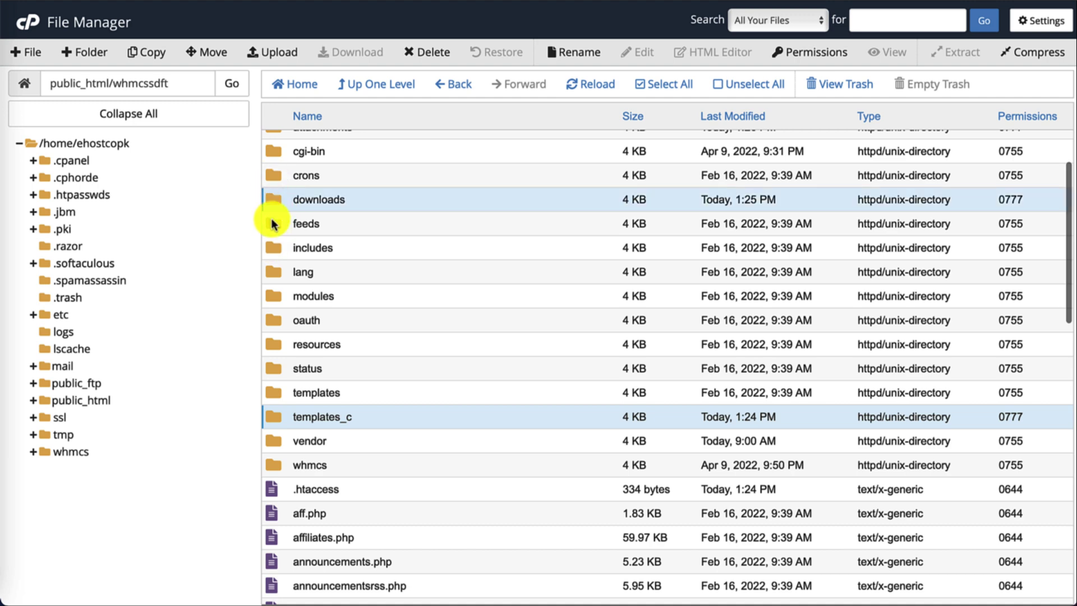
scroll(275, 222, up, 2)
ctrl+click(275, 194)
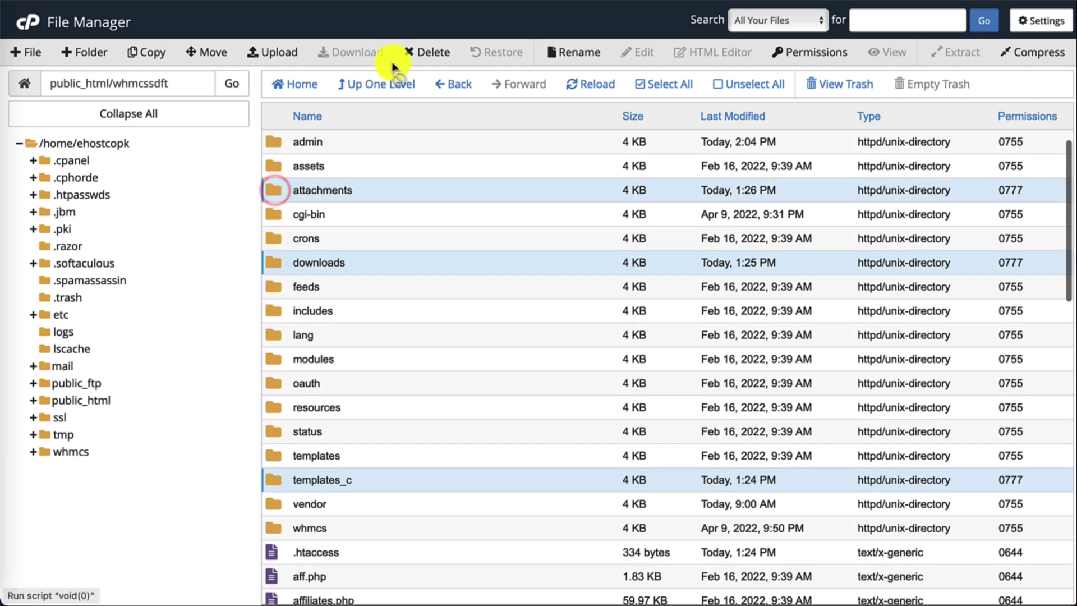
click(417, 50)
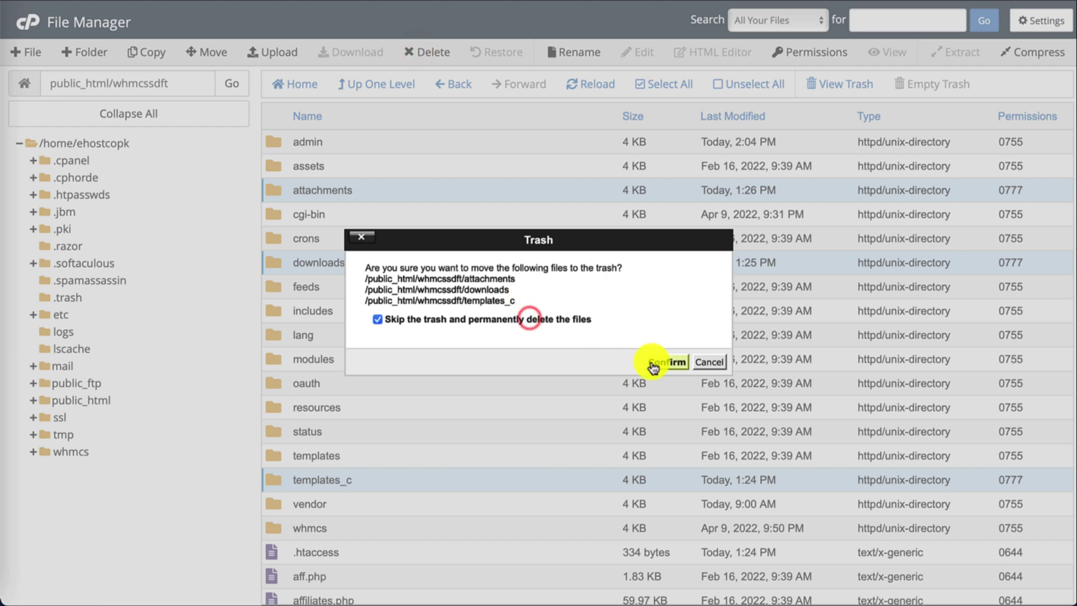
click(652, 362)
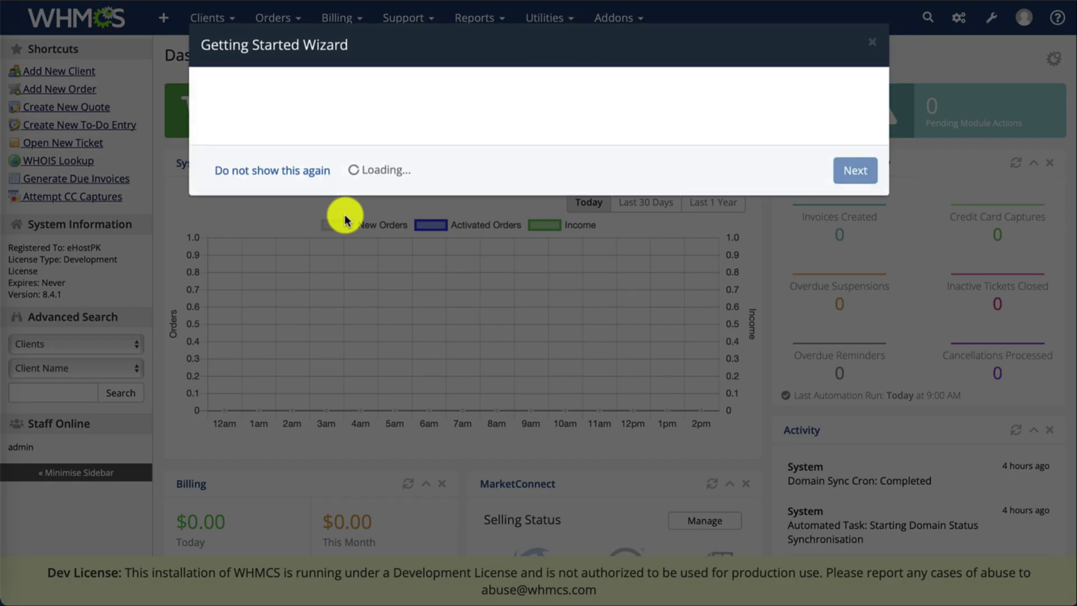
Back in WHMCS admin, dismiss the Getting Started wizard, search the system settings for "sto" and open the Storage Settings configurations.
click(871, 45)
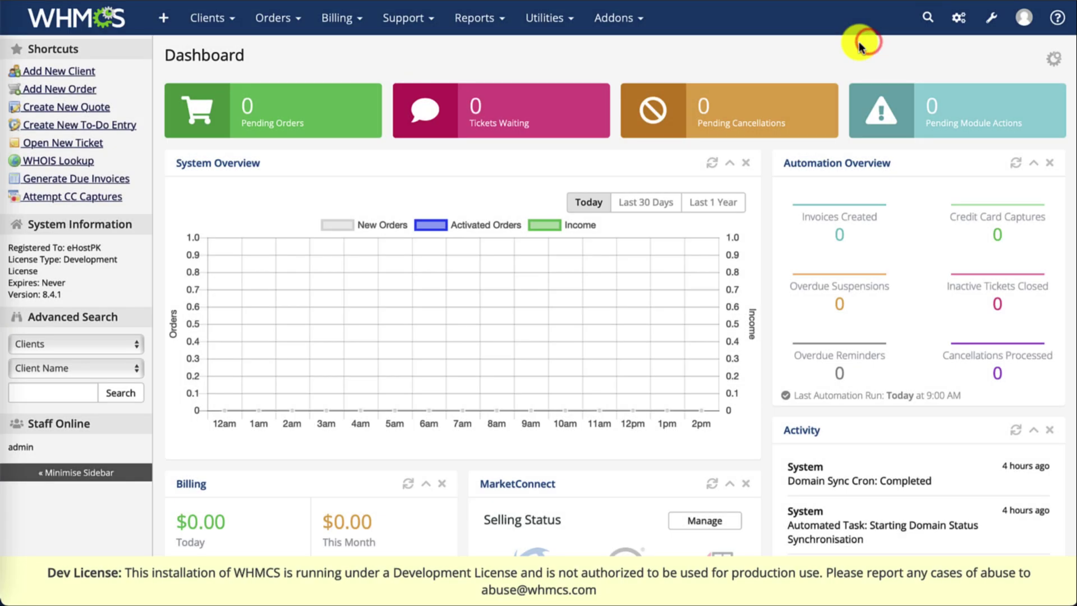
mouse_move(959, 17)
click(893, 63)
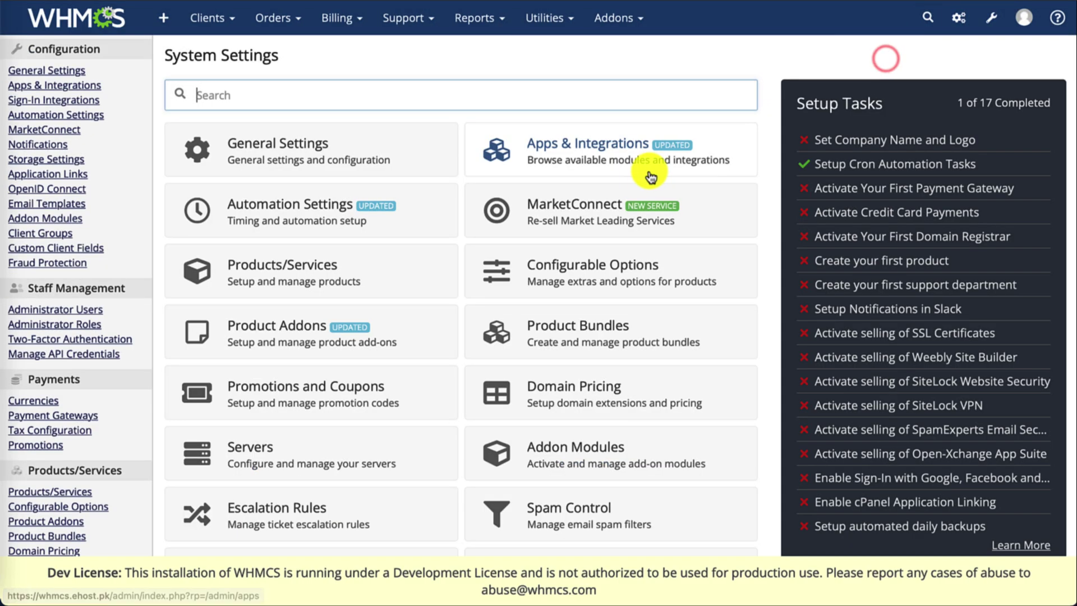
text(sto)
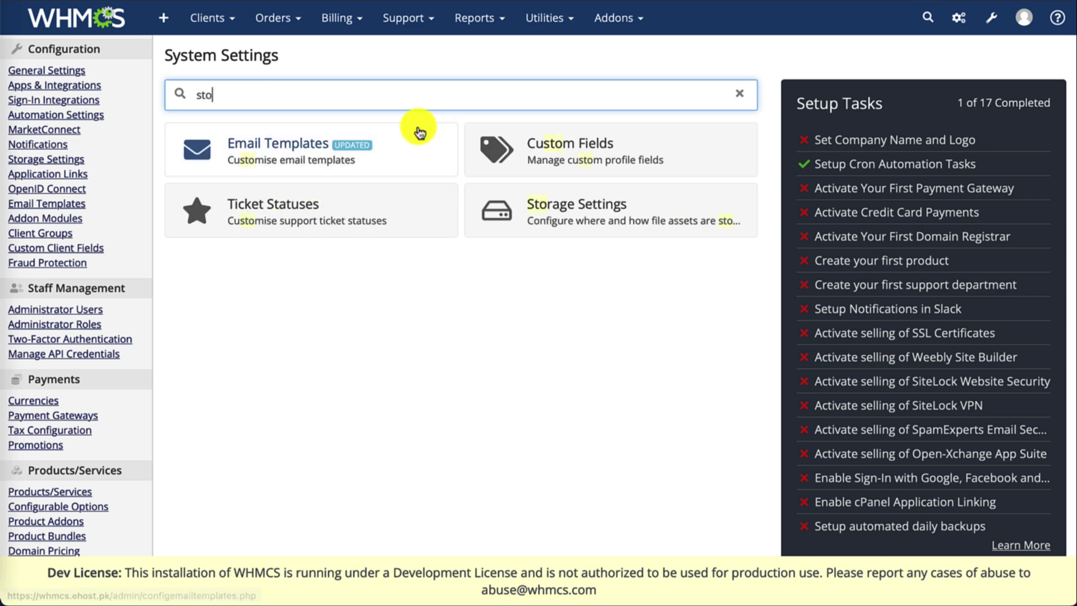
click(599, 224)
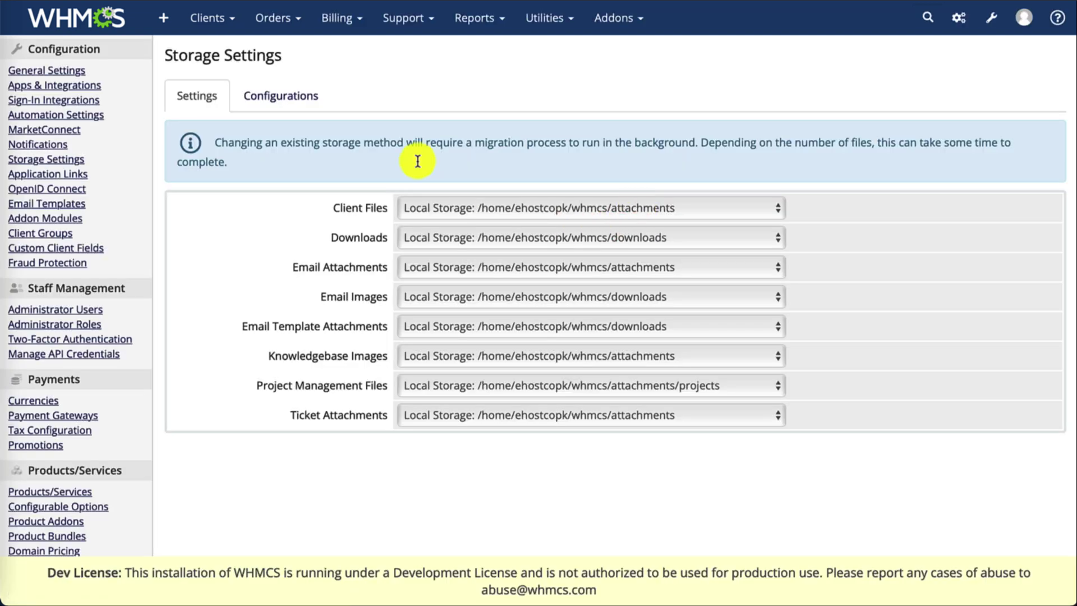
click(293, 98)
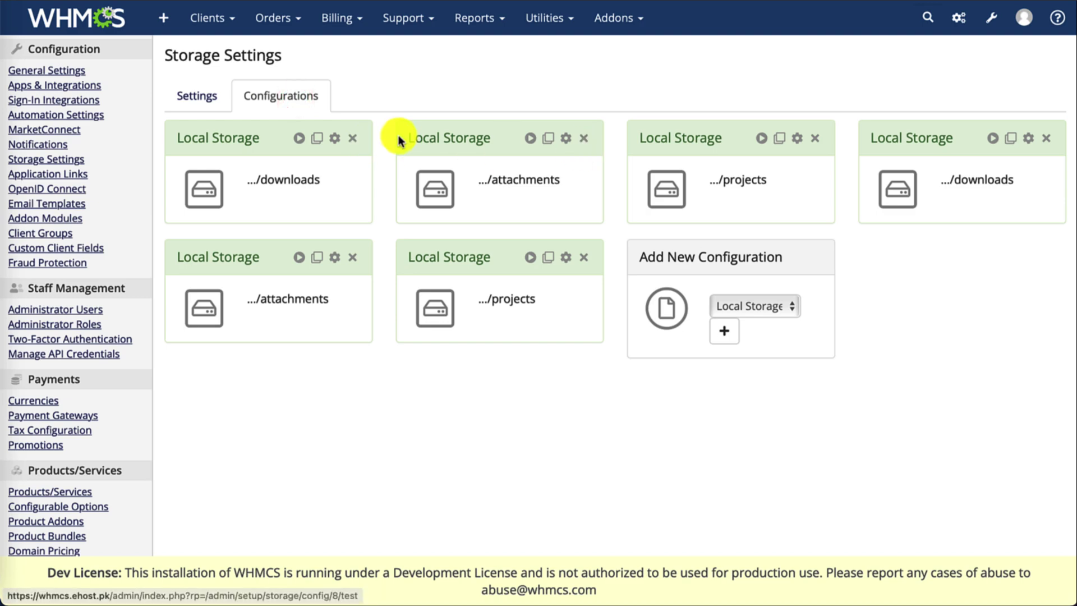
Delete the first three Local Storage configurations, for the old downloads, attachments and projects directories.
click(352, 138)
click(594, 400)
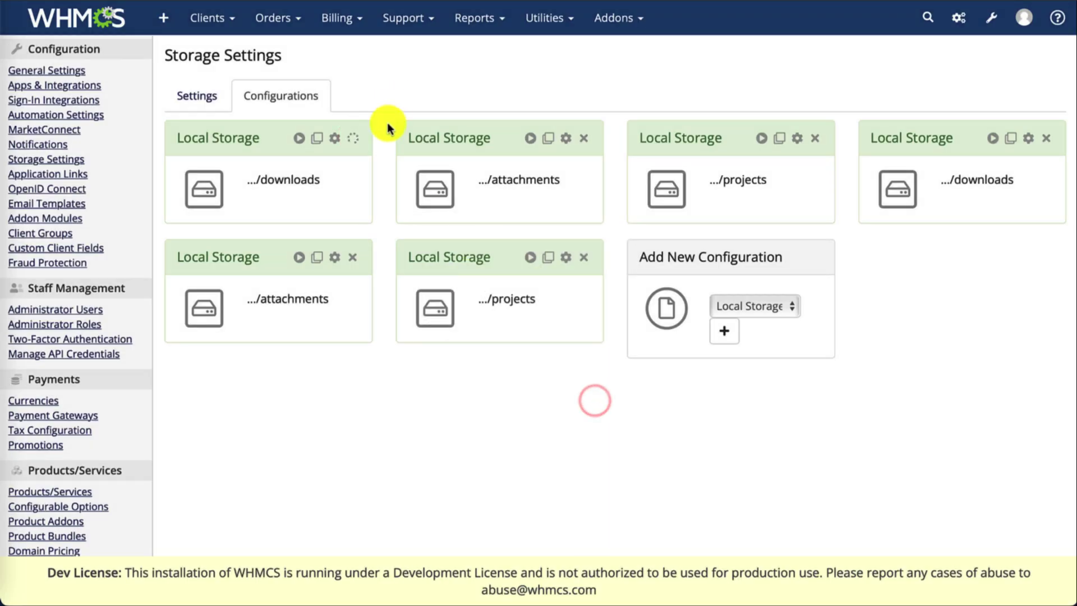
click(353, 138)
click(599, 397)
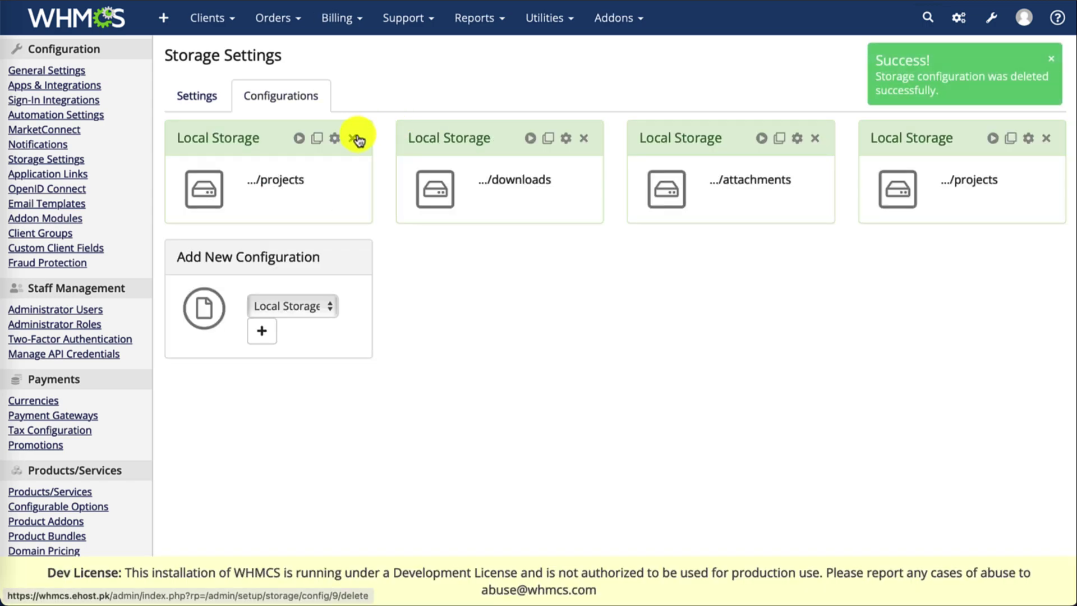
click(352, 138)
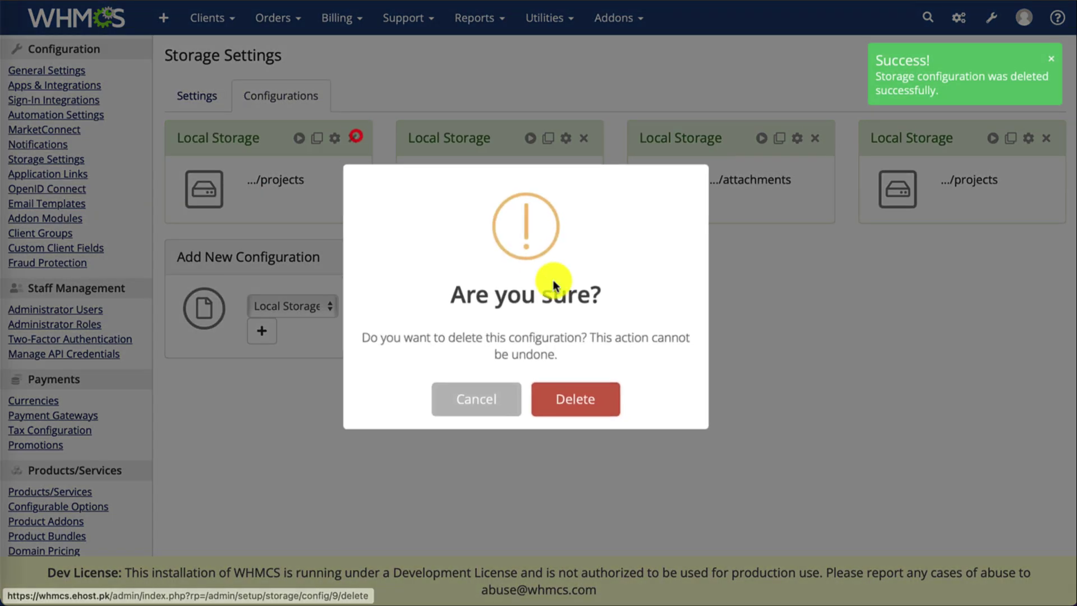
click(592, 402)
Return to the WHMCS admin dashboard and dismiss the Getting Started wizard to check that the page loads.
click(45, 24)
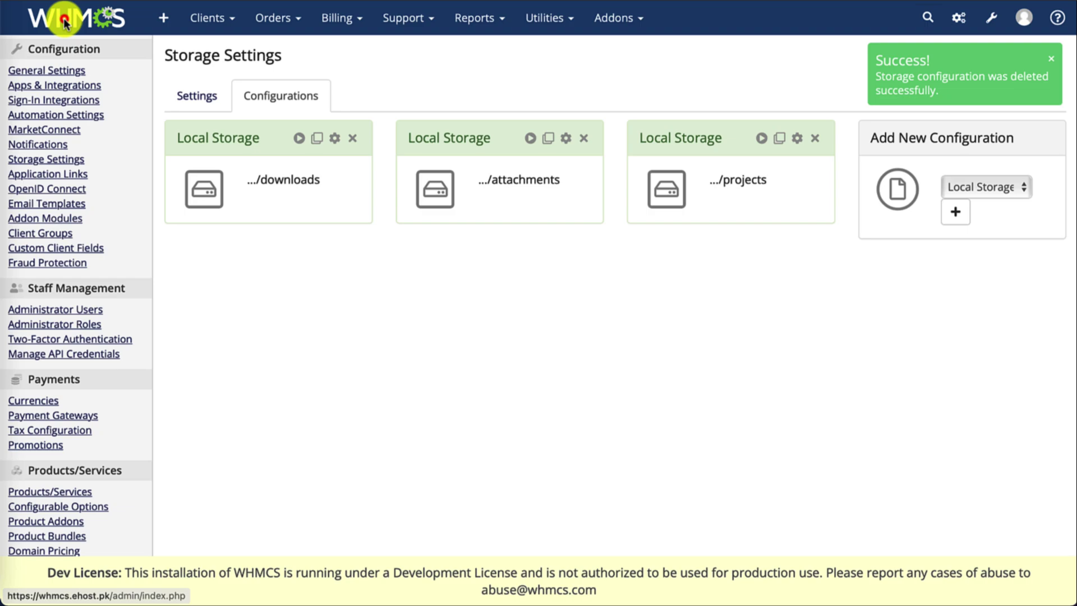
click(65, 23)
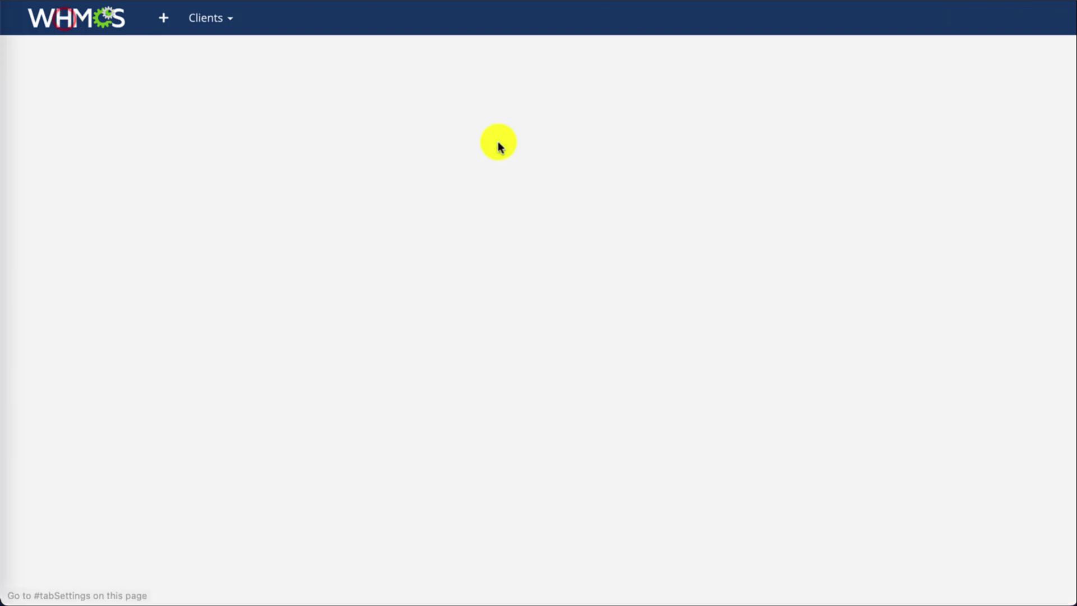
click(872, 48)
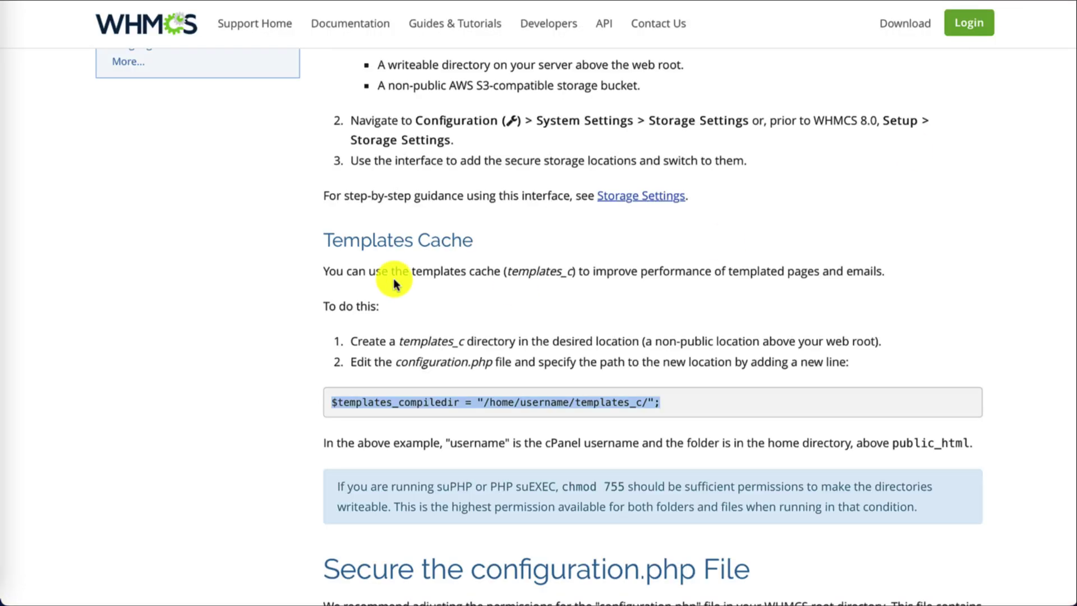
Following the documentation's section on securing configuration.php, set the file's permissions to 0400 in cPanel File Manager.
scroll(393, 278, down, 7)
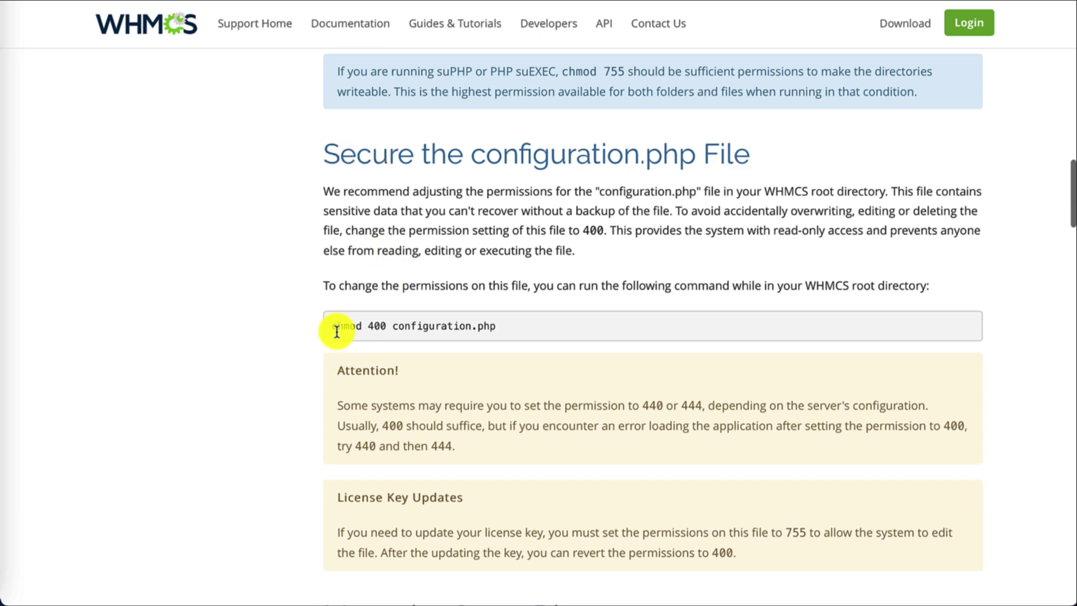
drag(333, 326, 510, 325)
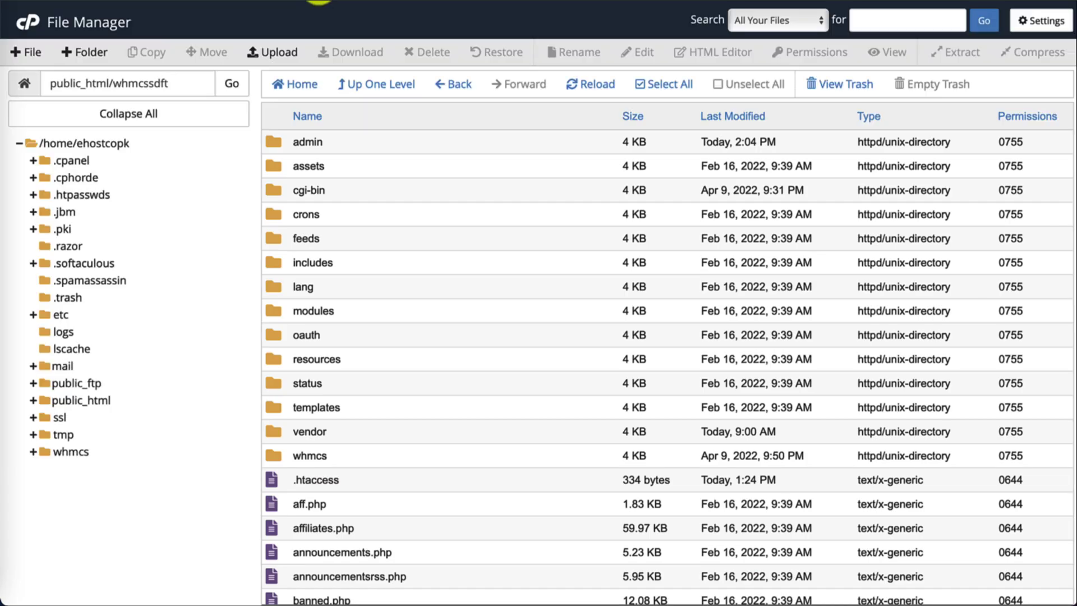
click(452, 1)
scroll(381, 446, down, 6)
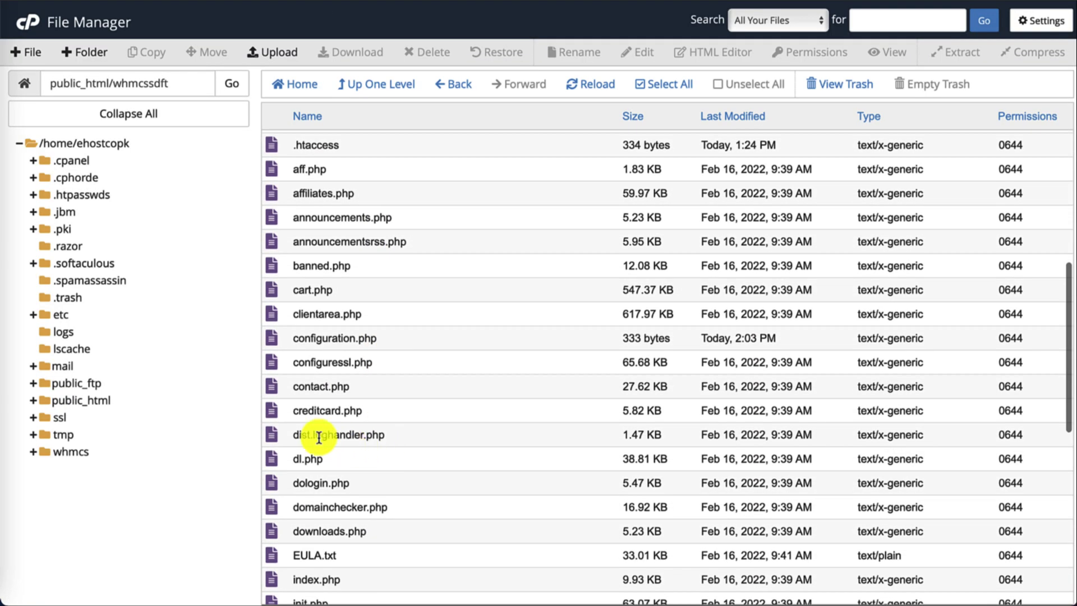
click(339, 342)
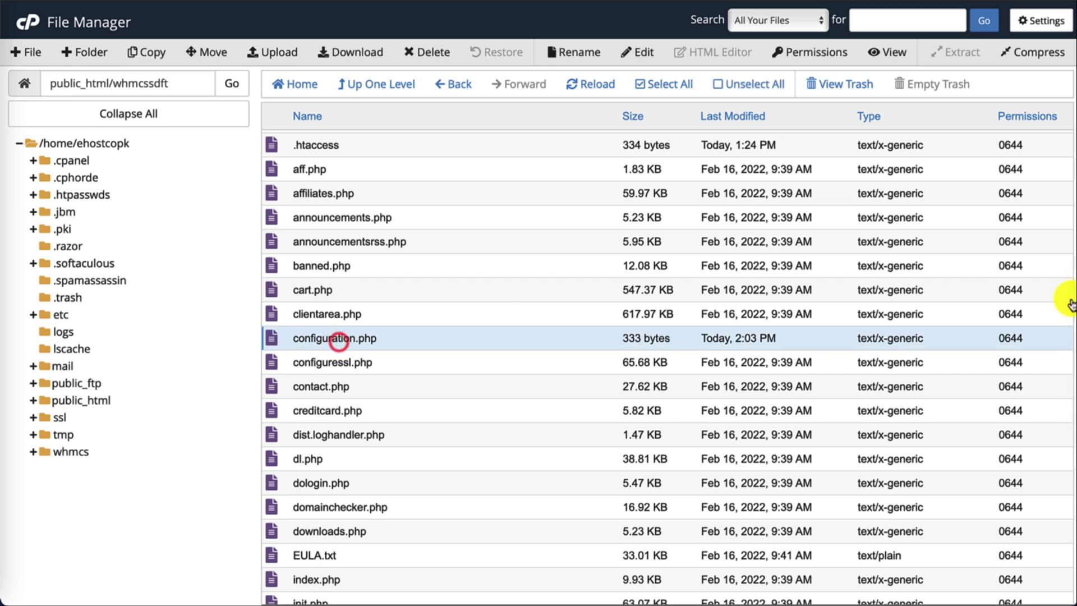
double_click(1020, 342)
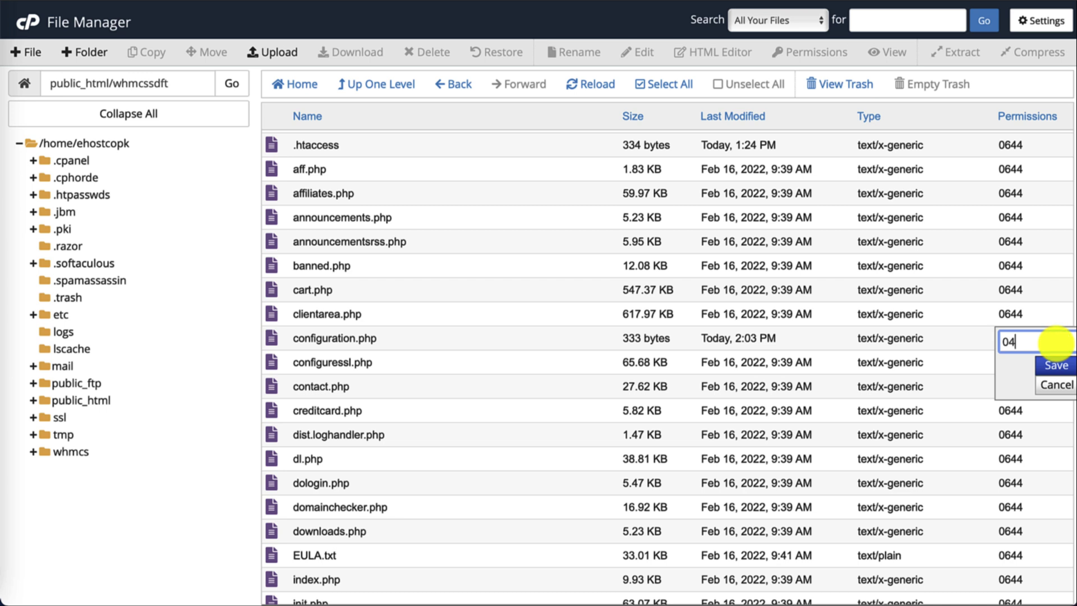
click(1052, 365)
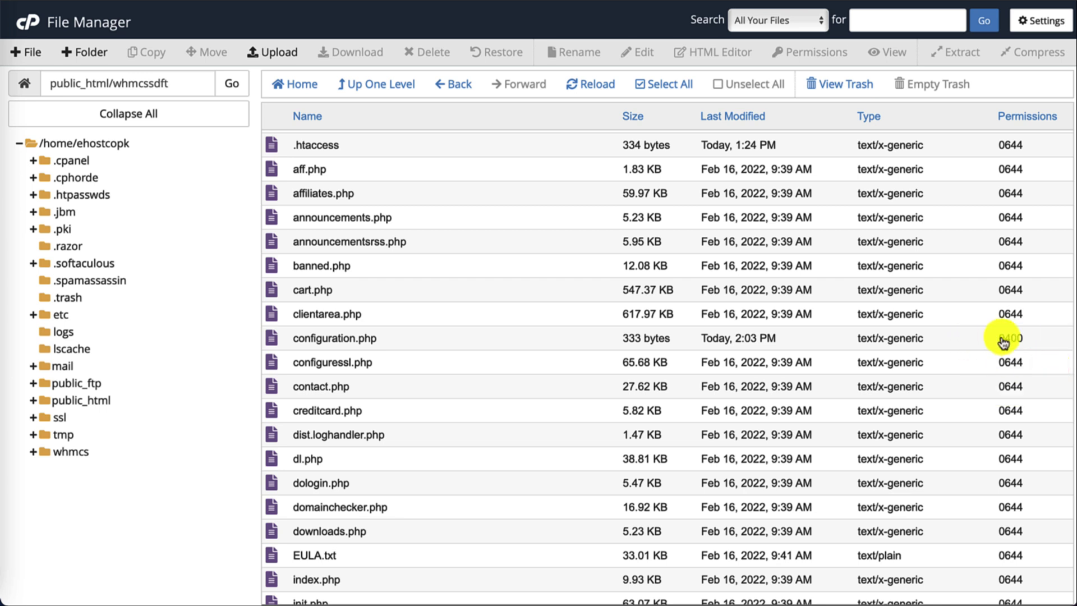
Apply user-read-only permissions (400) to configuration.php through the Change Permissions dialog, then reload the folder and check the file.
click(783, 341)
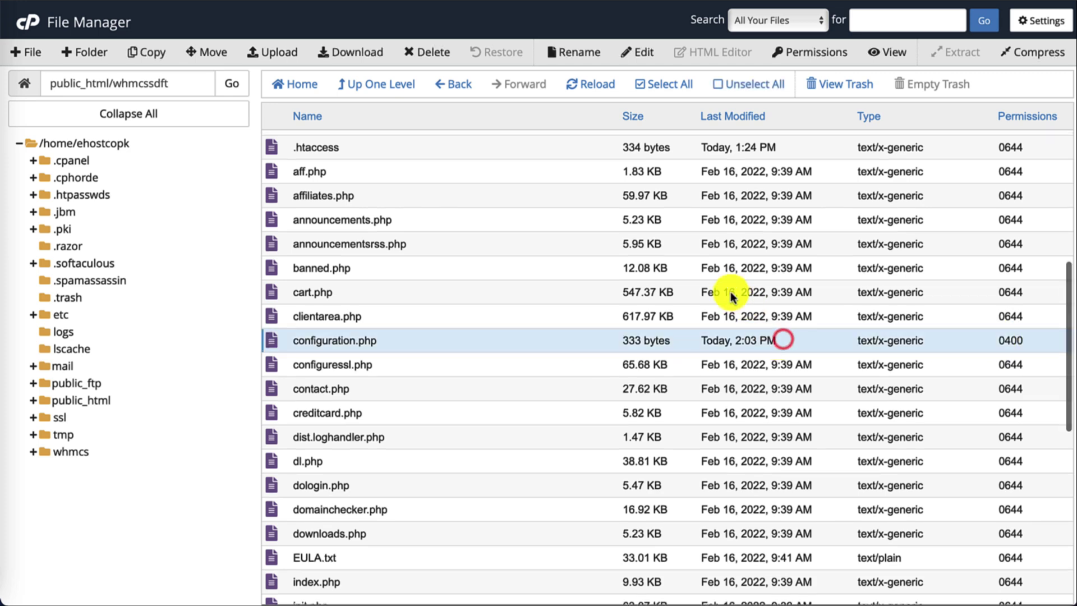
click(800, 52)
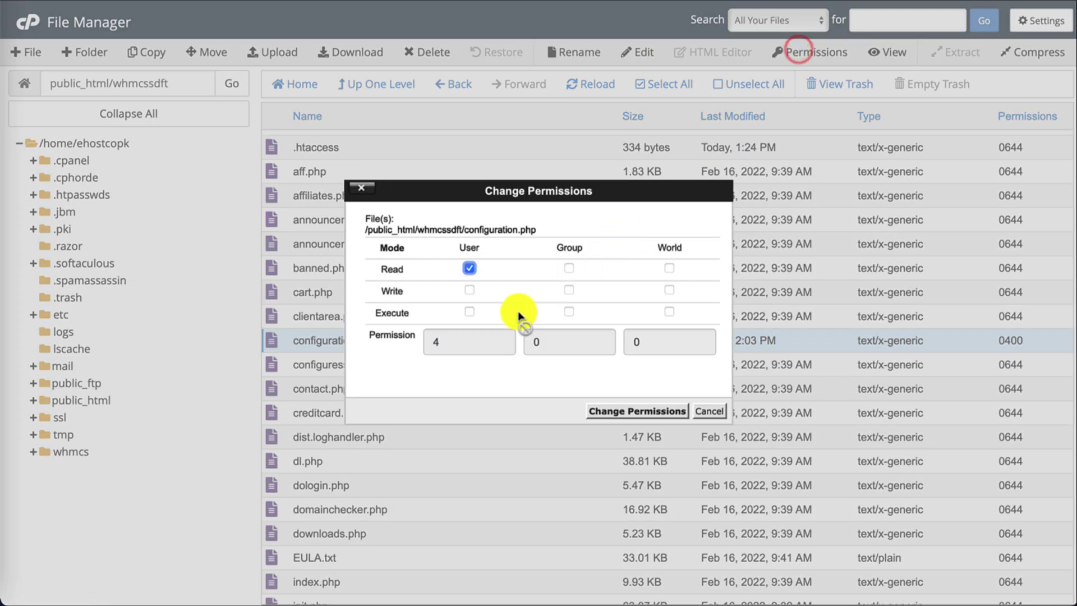
click(655, 400)
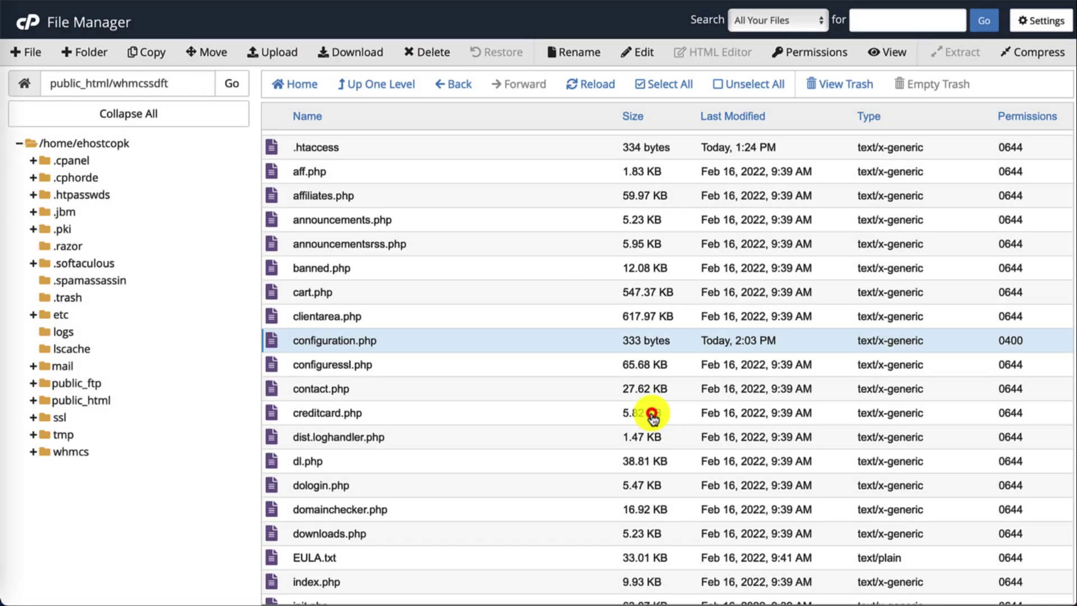
click(588, 86)
scroll(397, 469, down, 7)
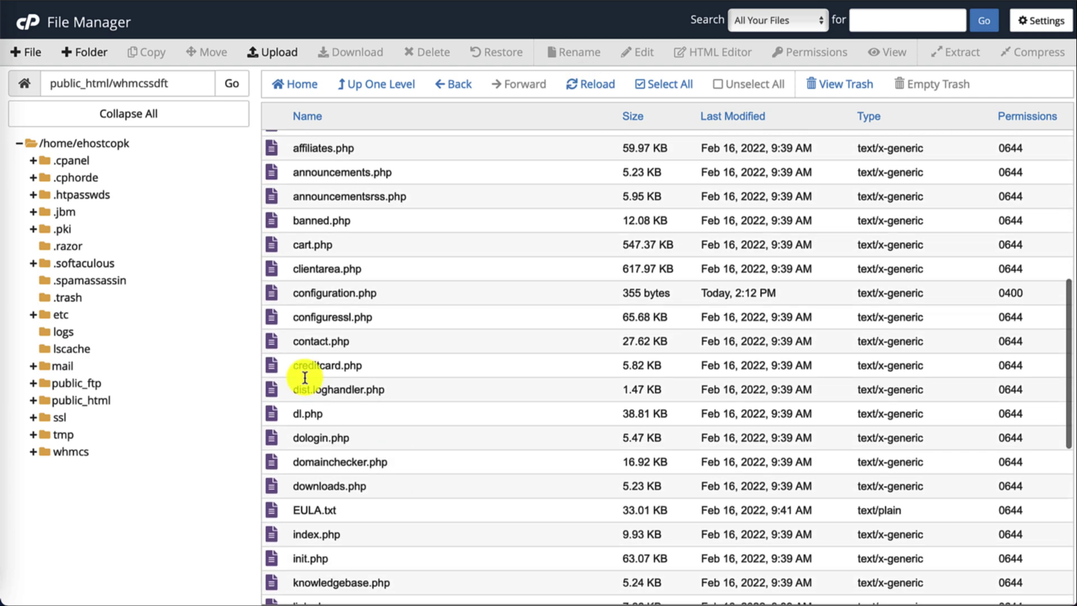
click(302, 292)
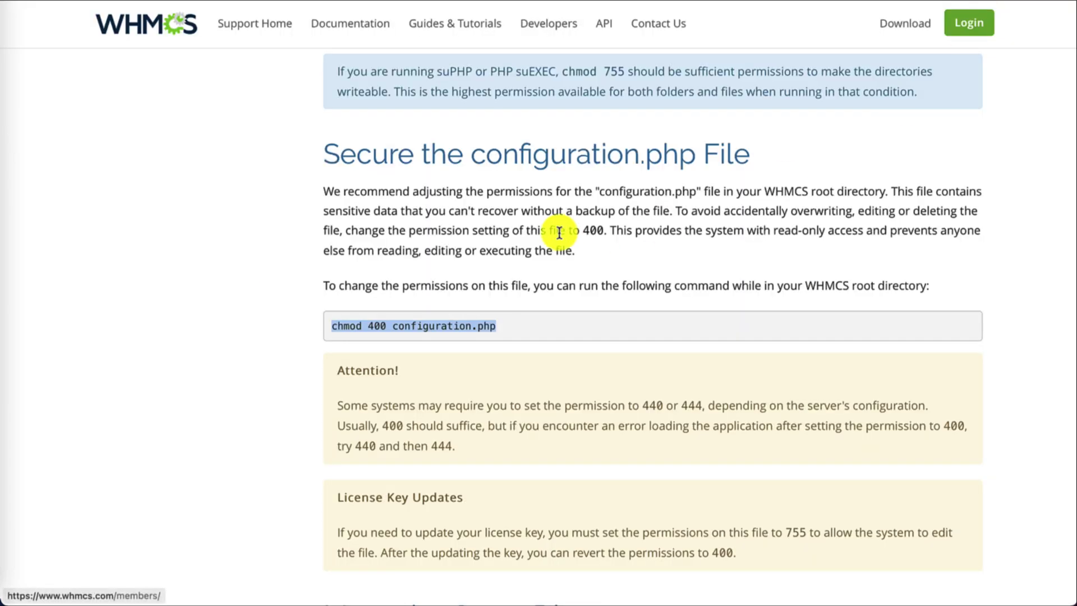
Examine the documentation's Move the Crons Directory instructions, including config.php and the example $whmcspath and $crons_dir lines.
scroll(560, 233, down, 6)
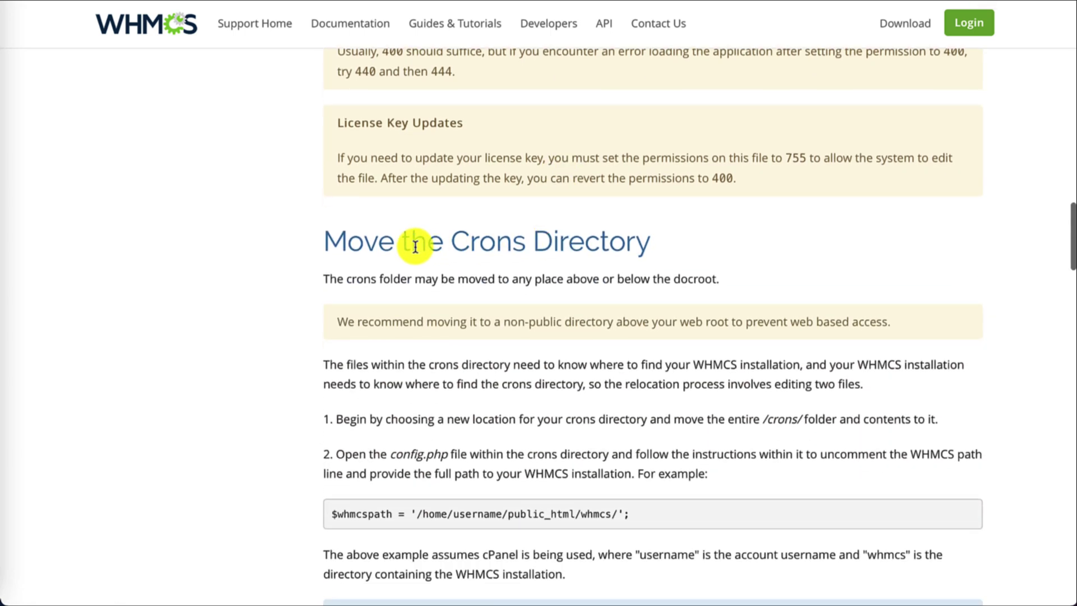
scroll(665, 262, down, 3)
scroll(668, 266, down, 1)
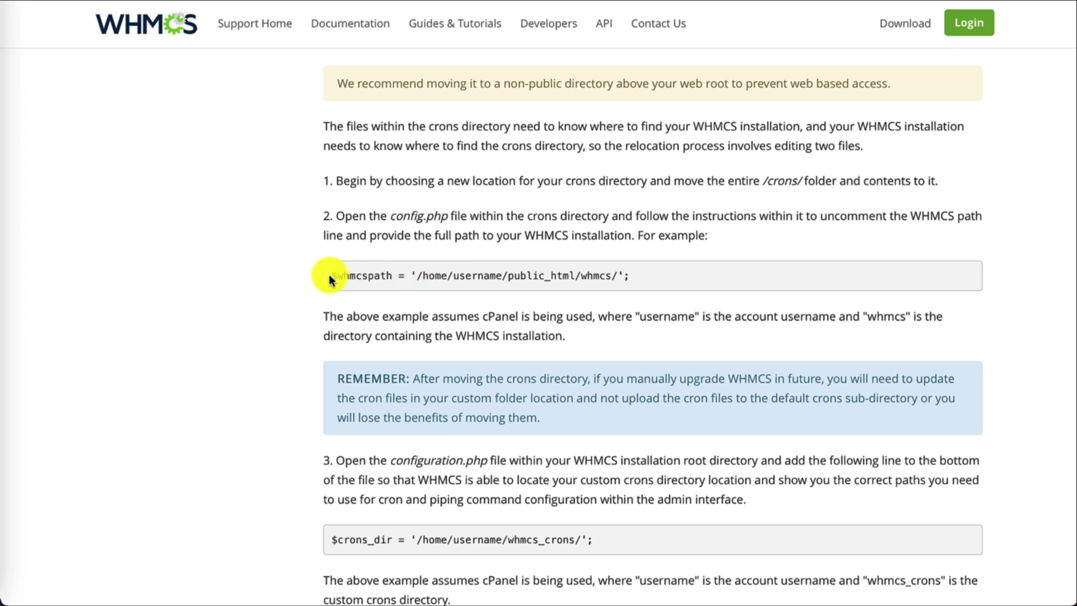
drag(329, 274, 667, 280)
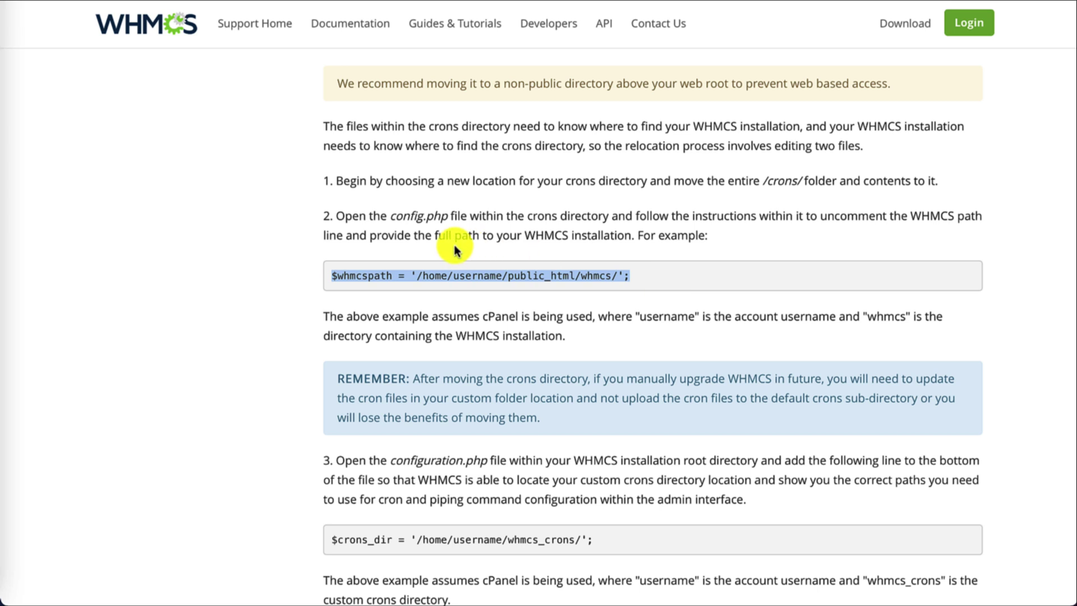
drag(387, 216, 450, 216)
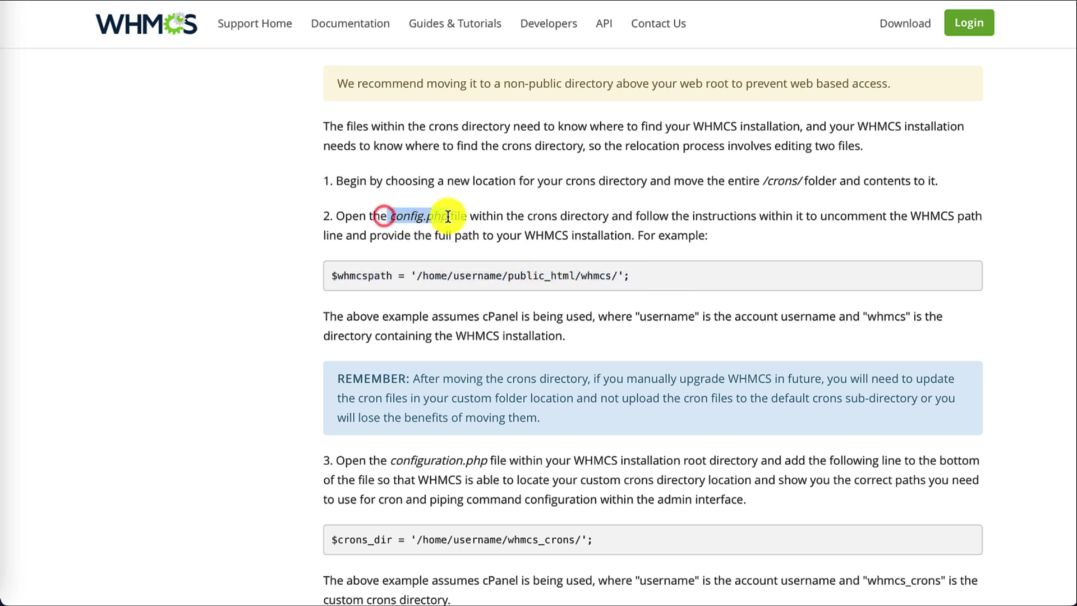
scroll(588, 256, down, 2)
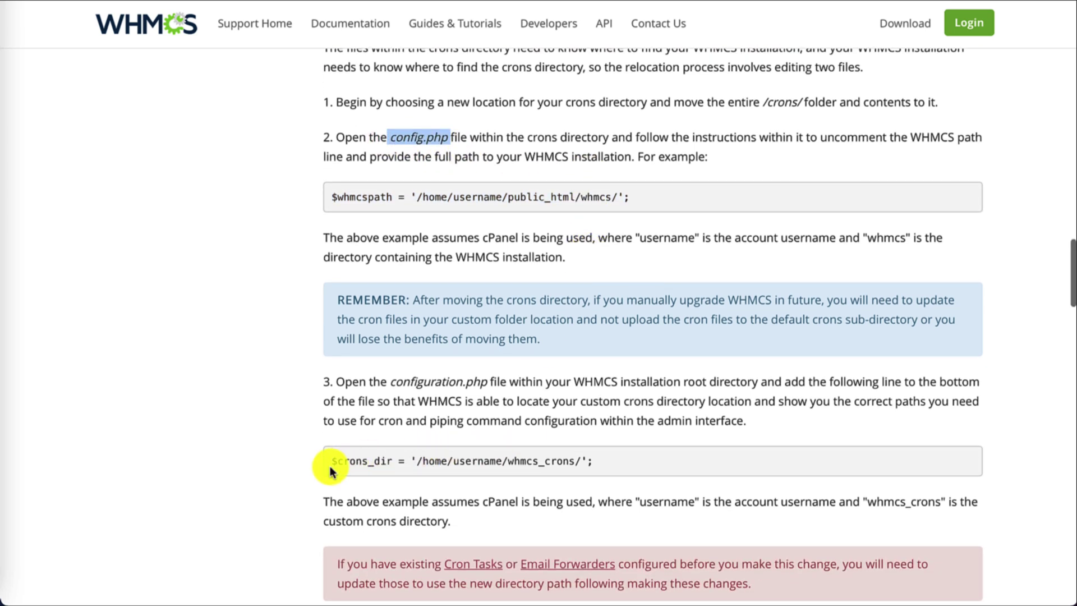
drag(331, 465, 612, 463)
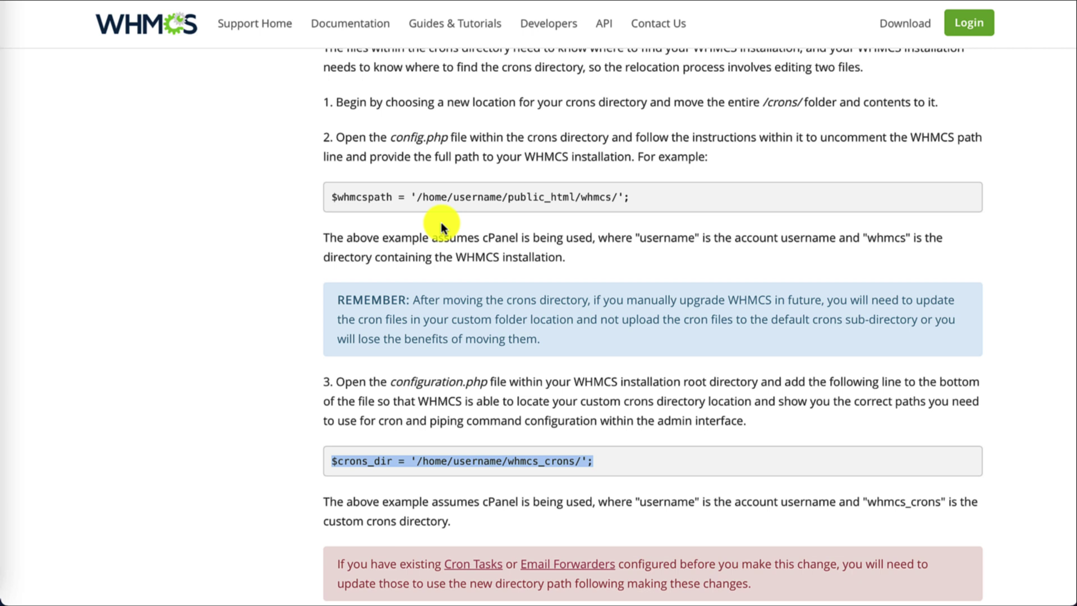
In cPanel File Manager, copy the crons folder from public_html/whmcssdft to /whmcs.
drag(330, 194, 637, 199)
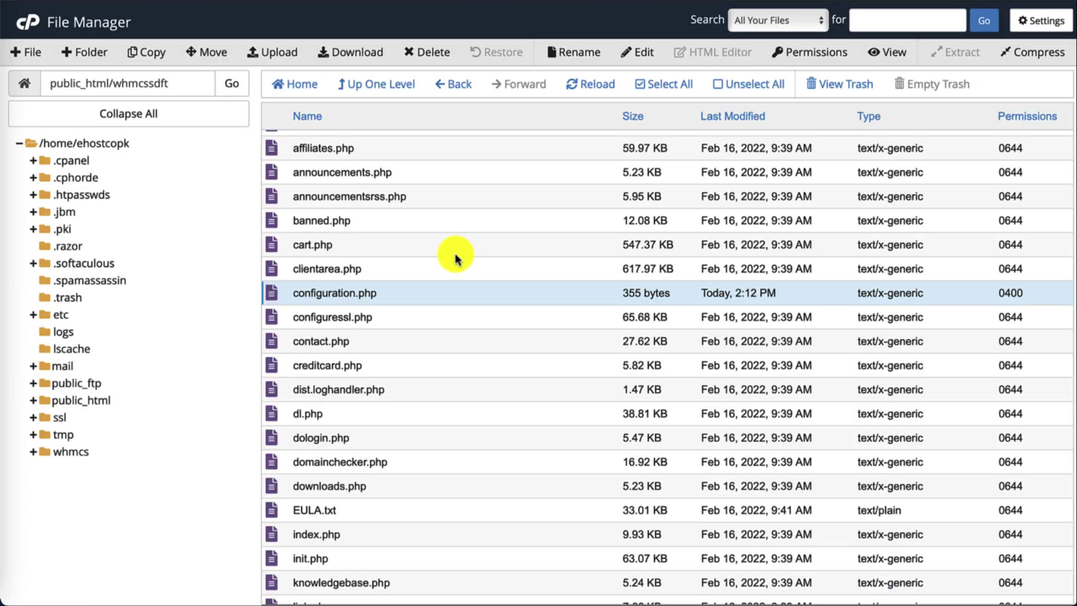
scroll(422, 240, up, 5)
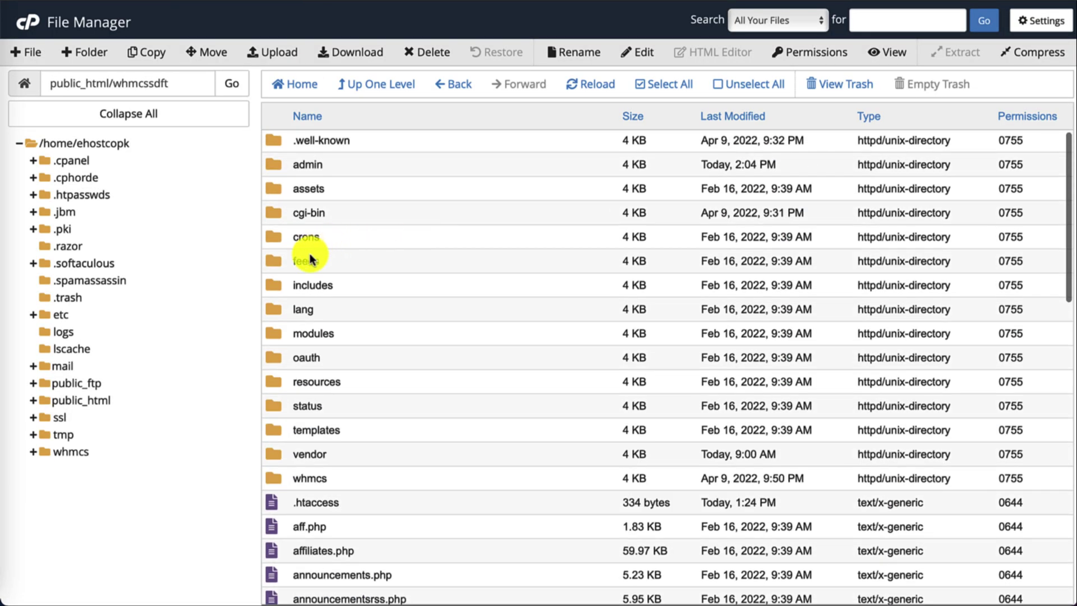
click(269, 238)
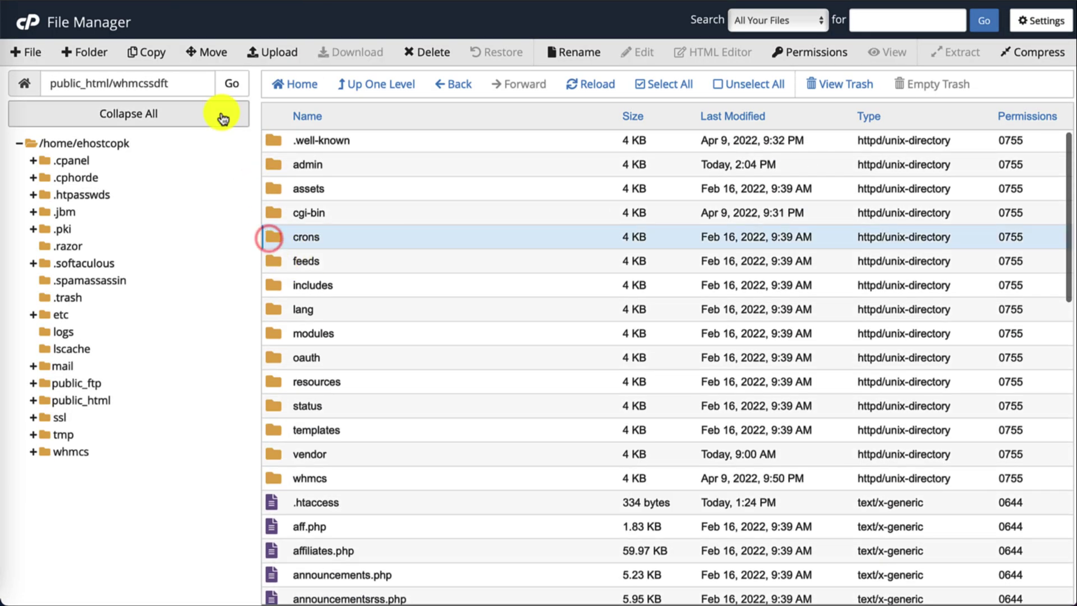
click(145, 52)
click(491, 320)
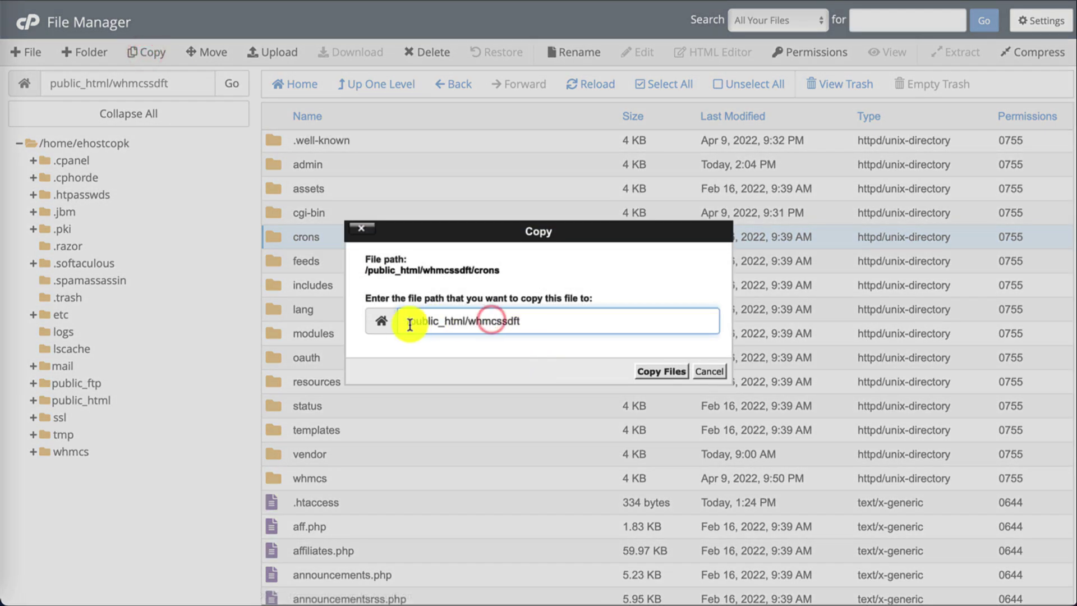
drag(411, 322, 569, 321)
text(/wh)
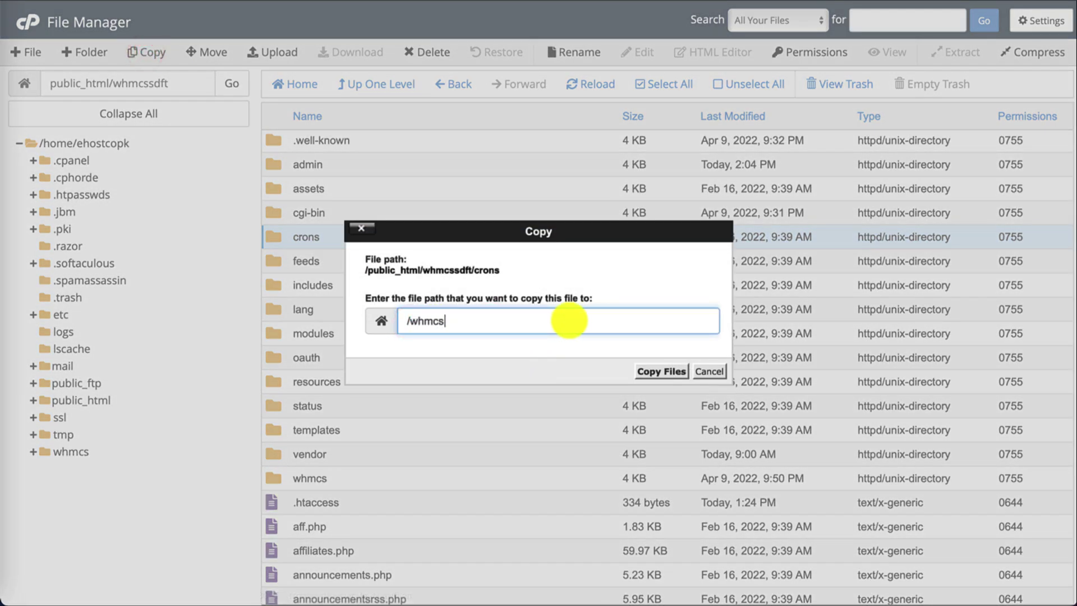
text(mcs)
click(657, 372)
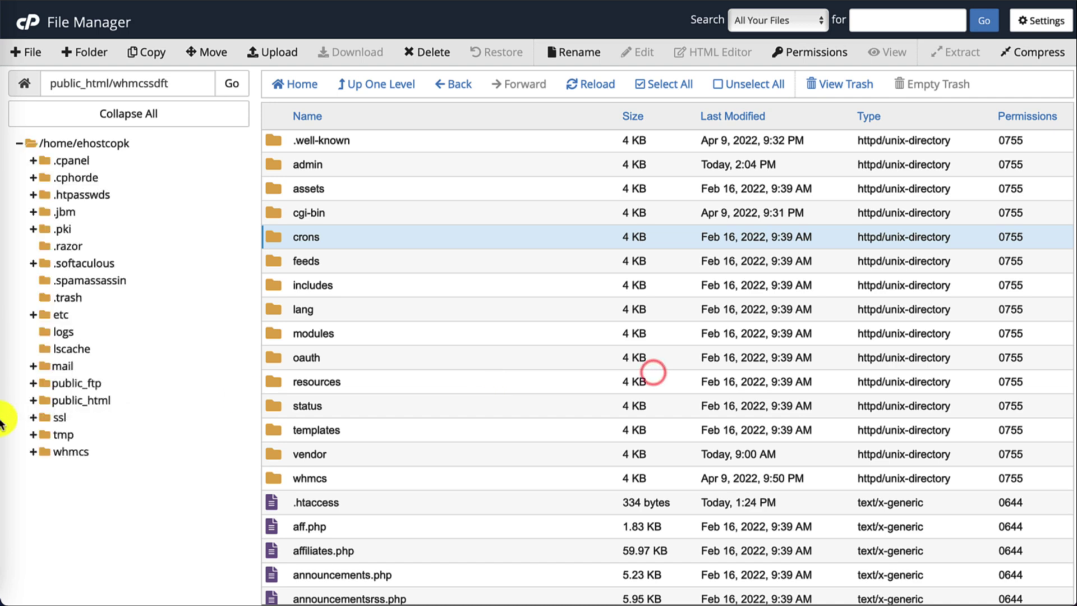
In the copied whmcs/crons folder, rename config.php.new to config.php.
click(59, 453)
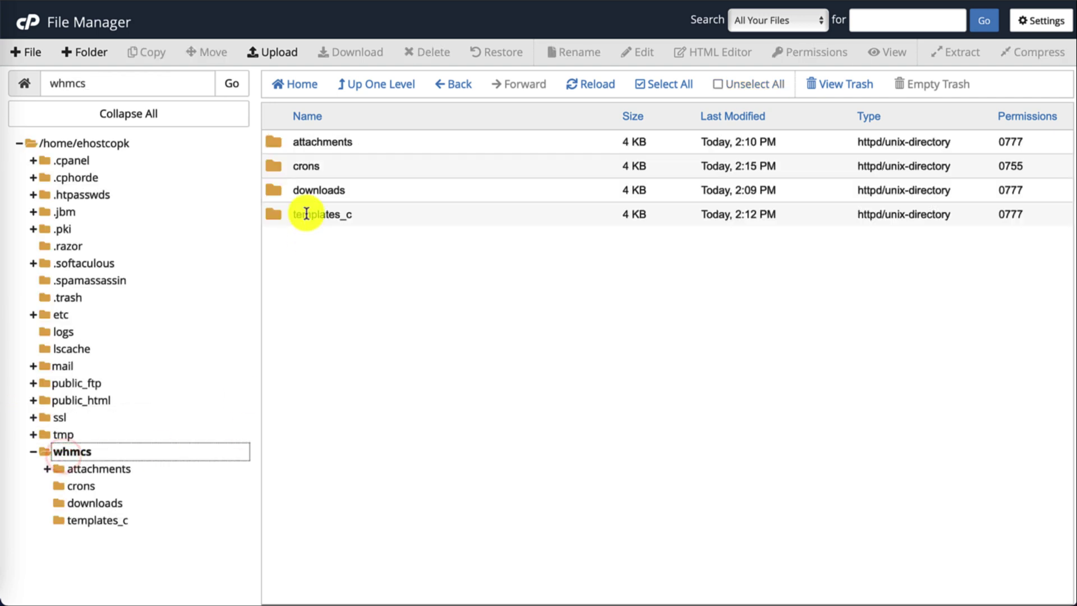
double_click(277, 164)
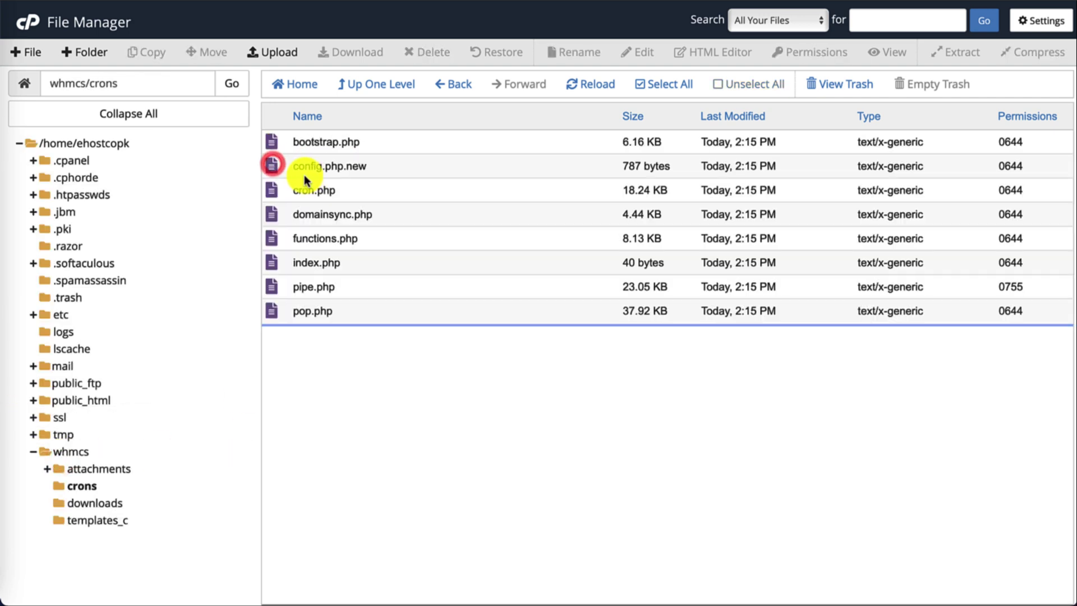
click(325, 167)
click(320, 167)
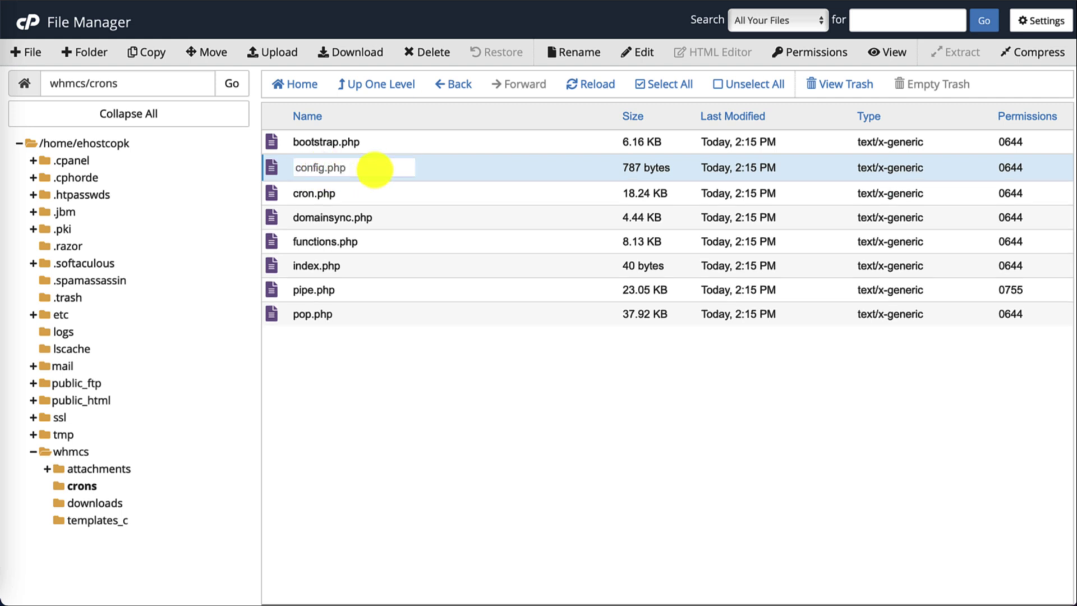
key(Return)
Open config.php for editing and add the documentation's example $whmcspath line below the commented-out one.
click(331, 166)
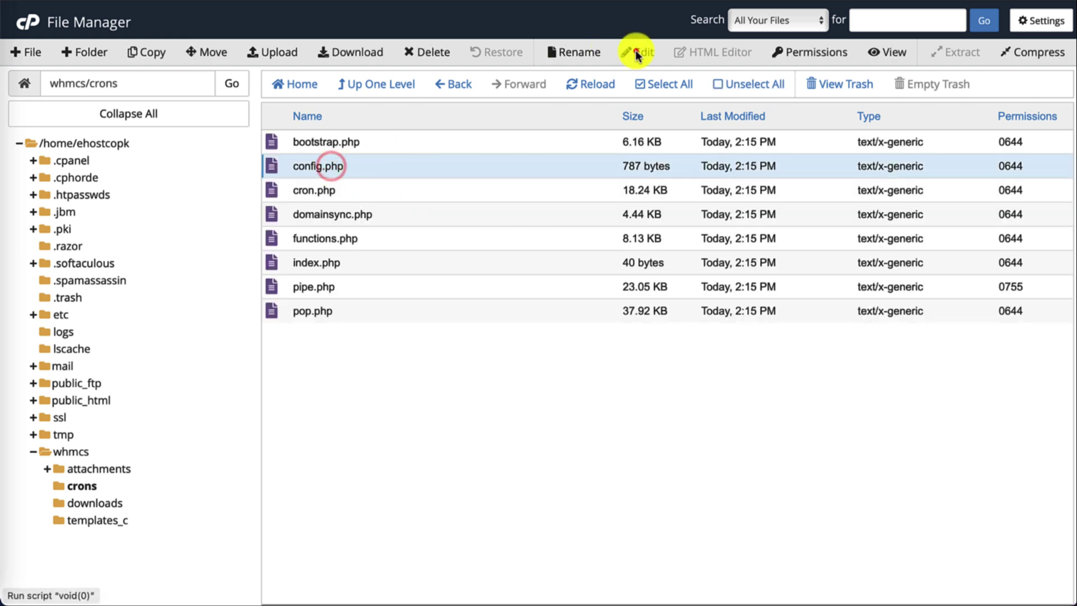
click(636, 51)
click(670, 423)
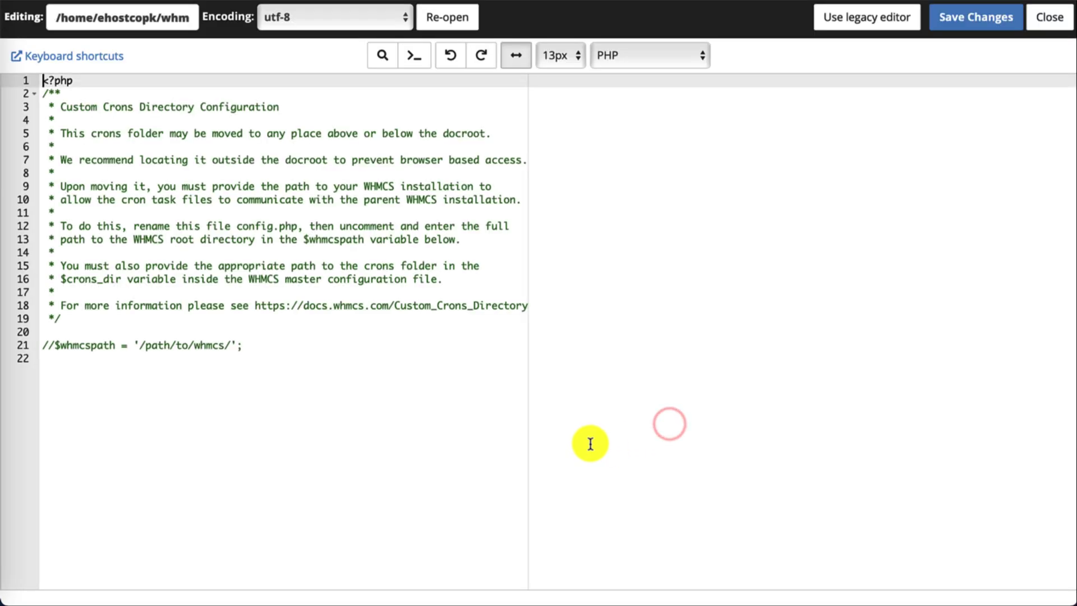
click(259, 354)
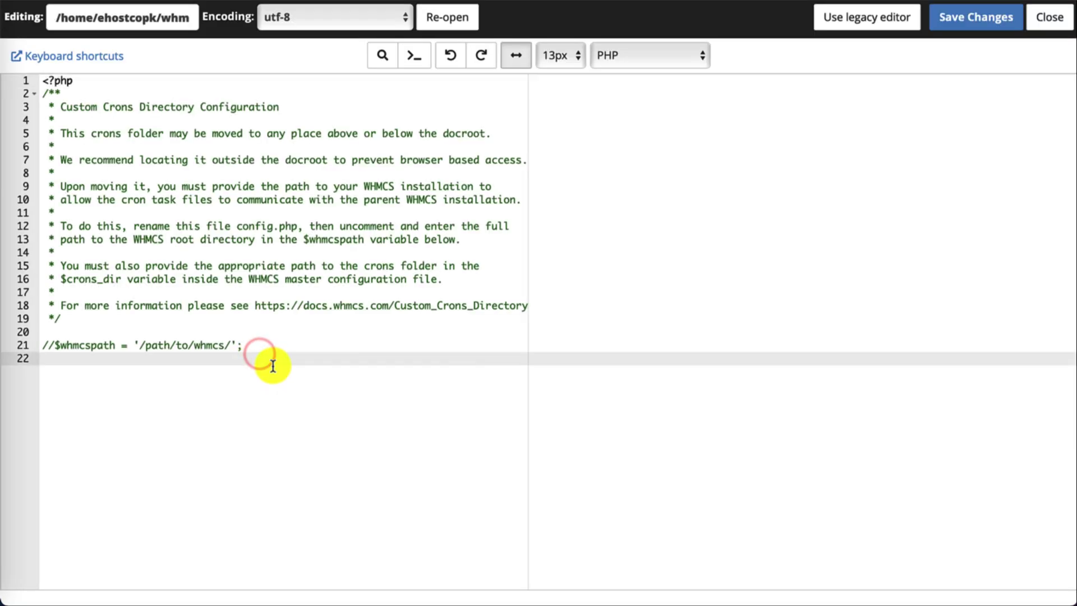
click(979, 1)
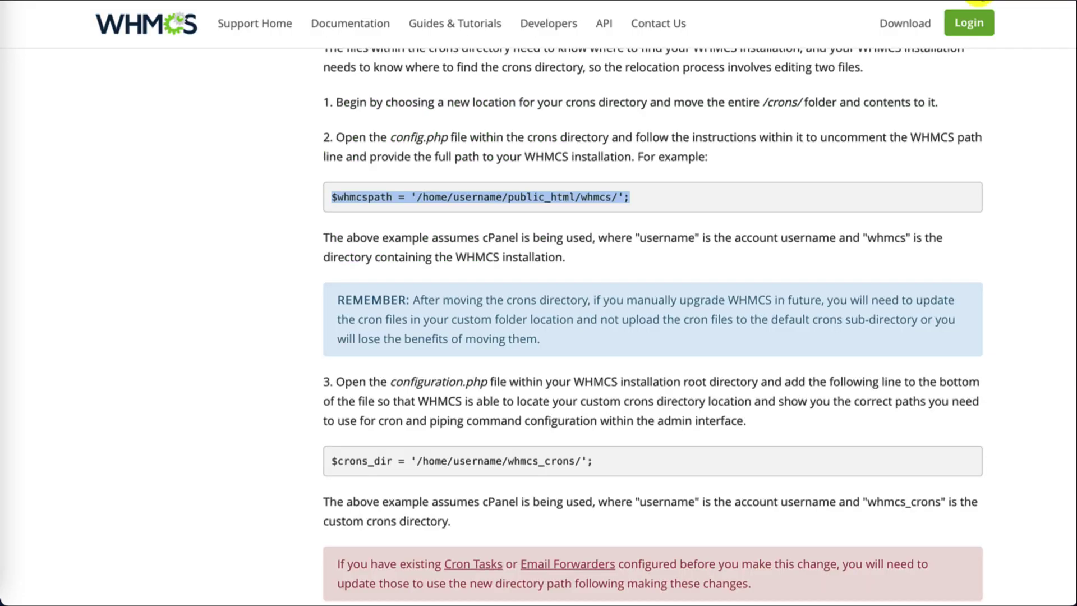
right_click(569, 202)
click(608, 243)
click(461, 1)
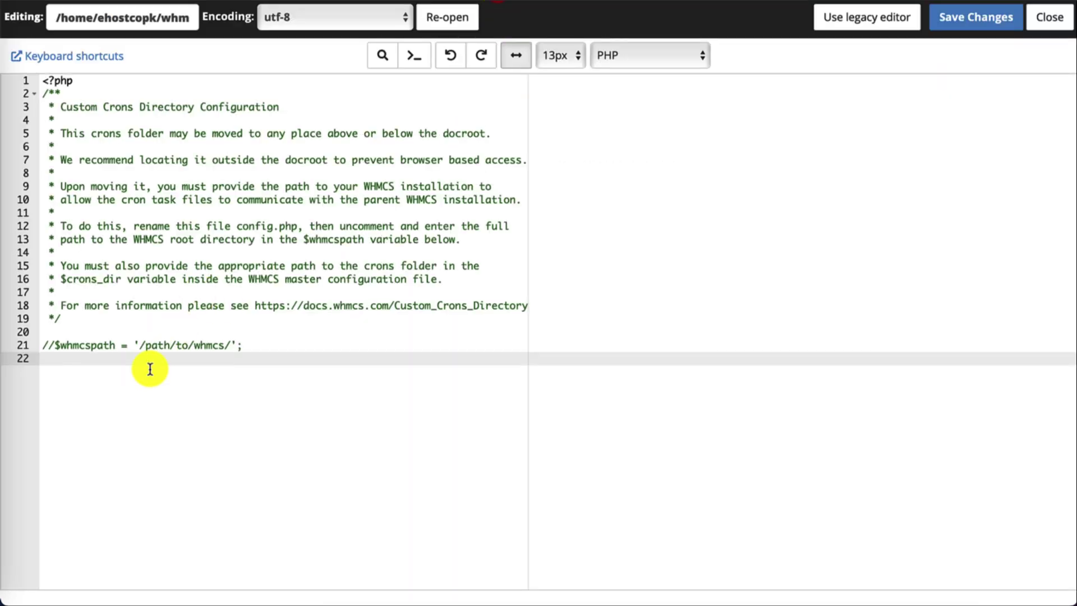
key(ctrl+v)
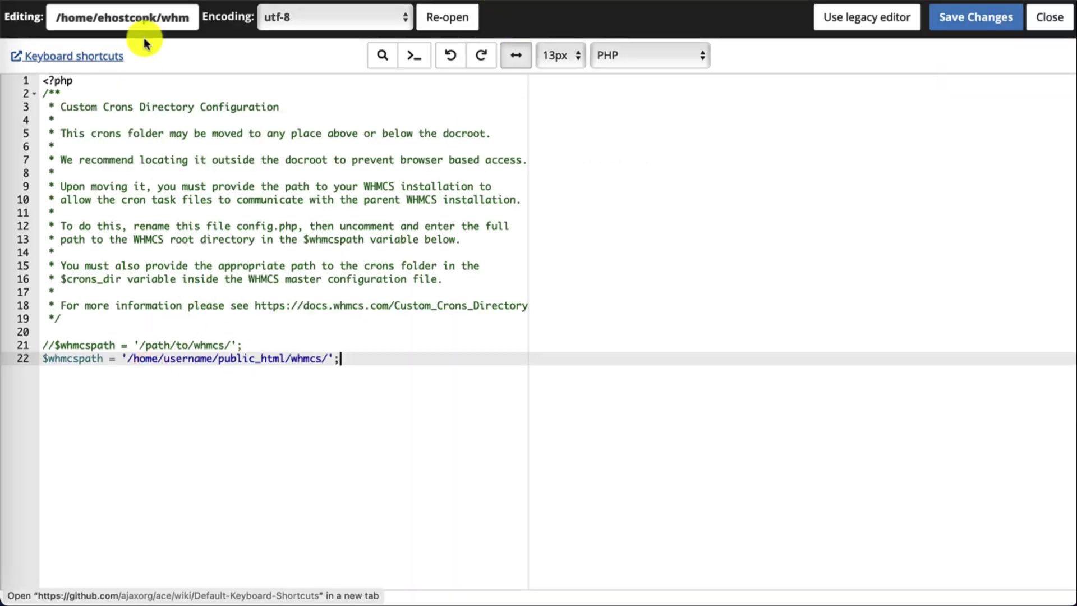
Change the $whmcspath value to '/home/ehostcopk/public_html/whmcssdft/' and save config.php.
double_click(119, 17)
double_click(192, 358)
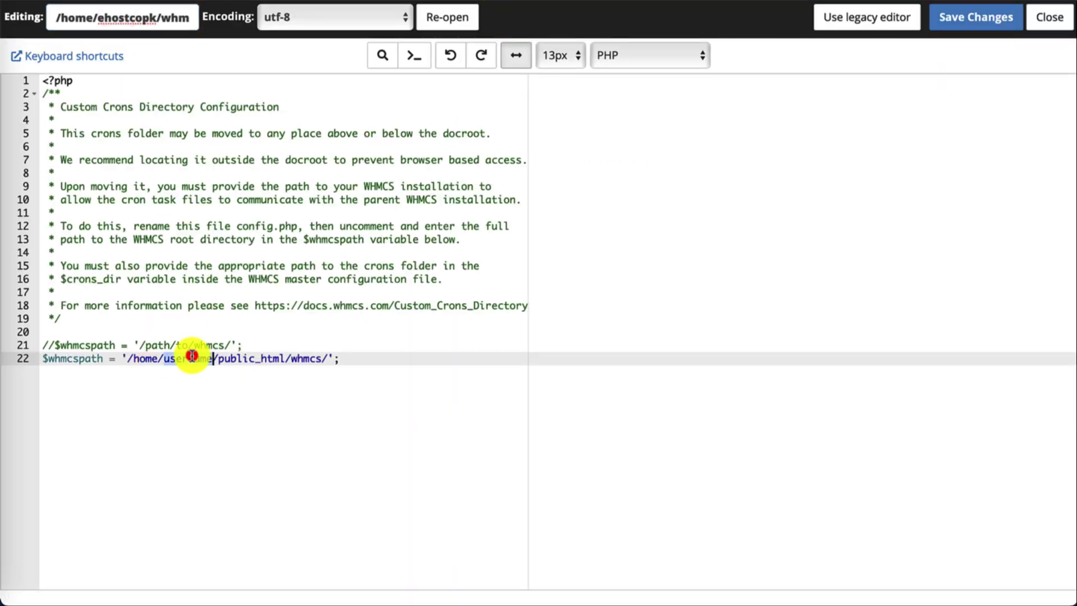
key(ctrl+v)
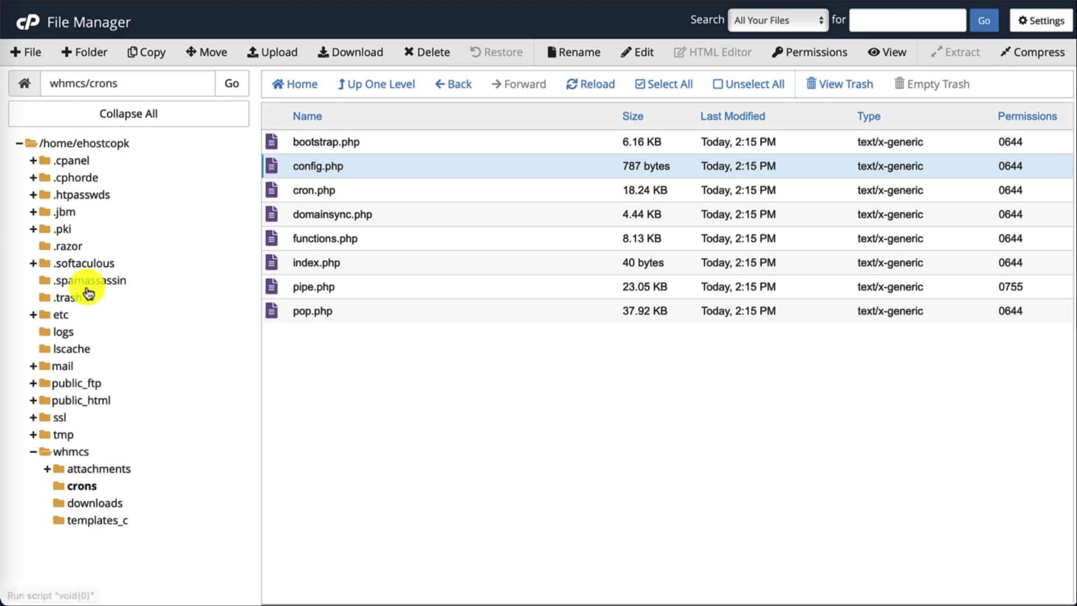
click(90, 401)
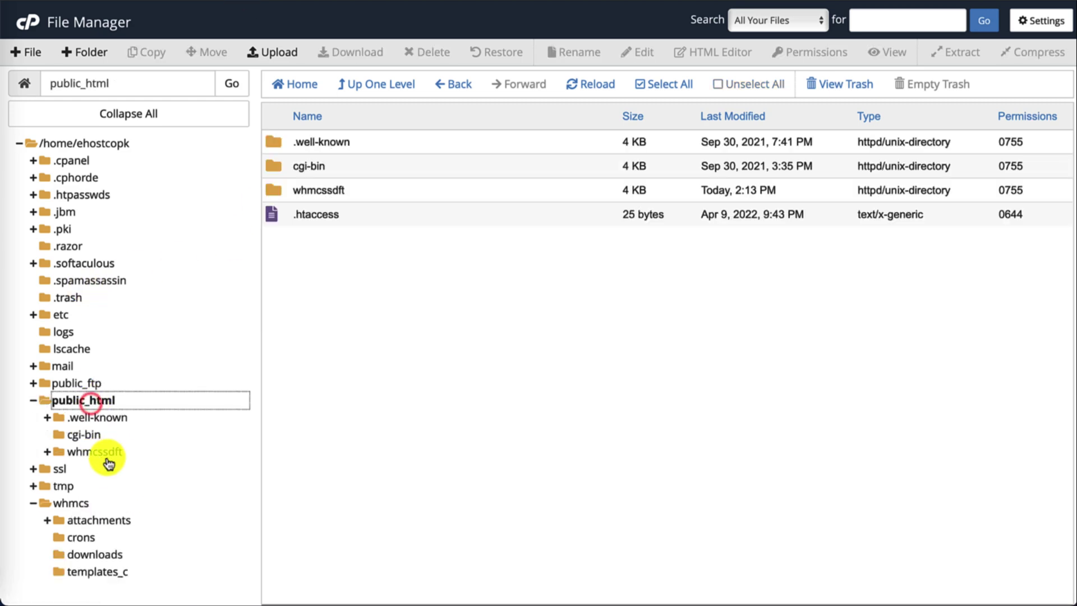
click(106, 453)
double_click(140, 84)
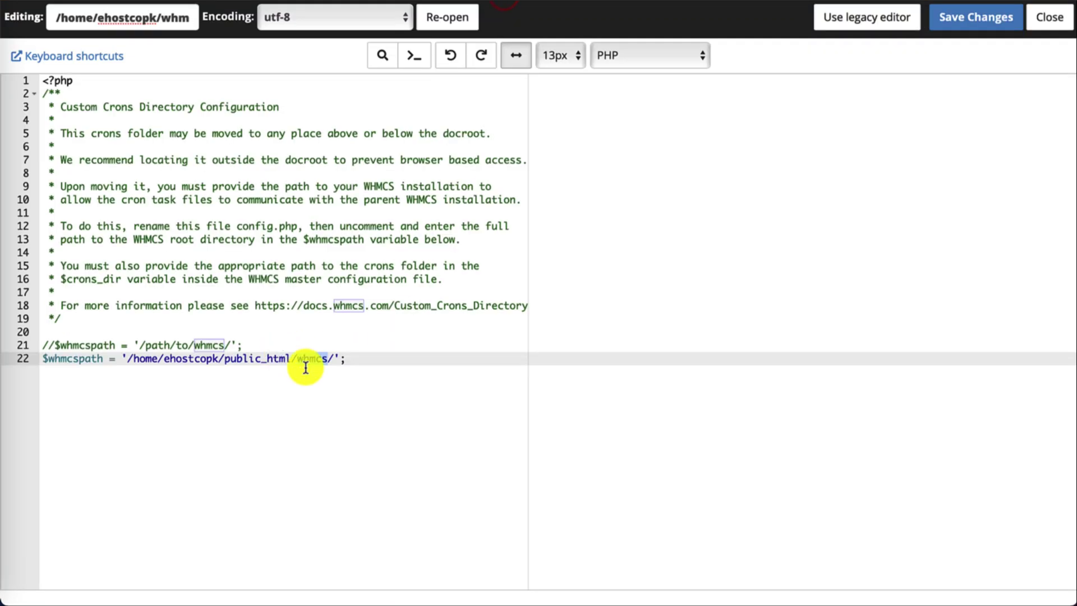
key(ctrl+v)
click(371, 359)
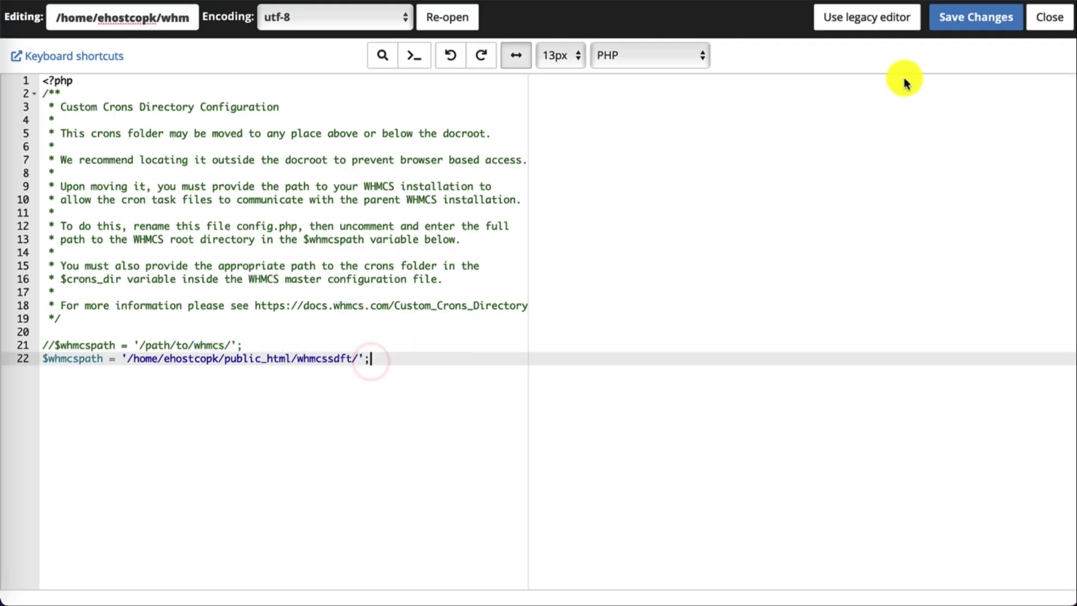
click(976, 17)
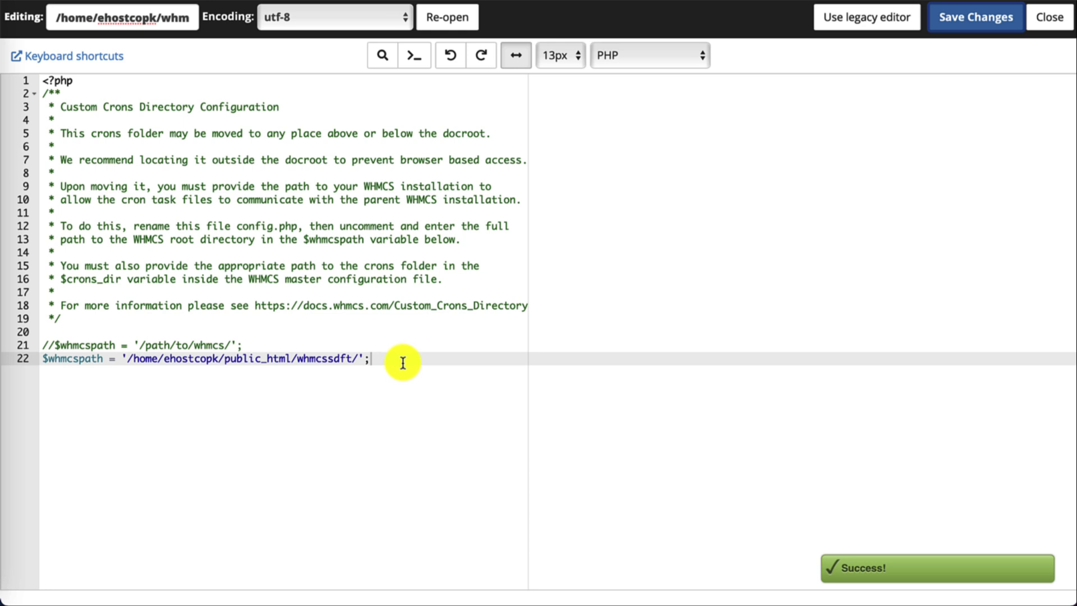
Switch to the cPanel home page and open Cron Jobs.
click(82, 1)
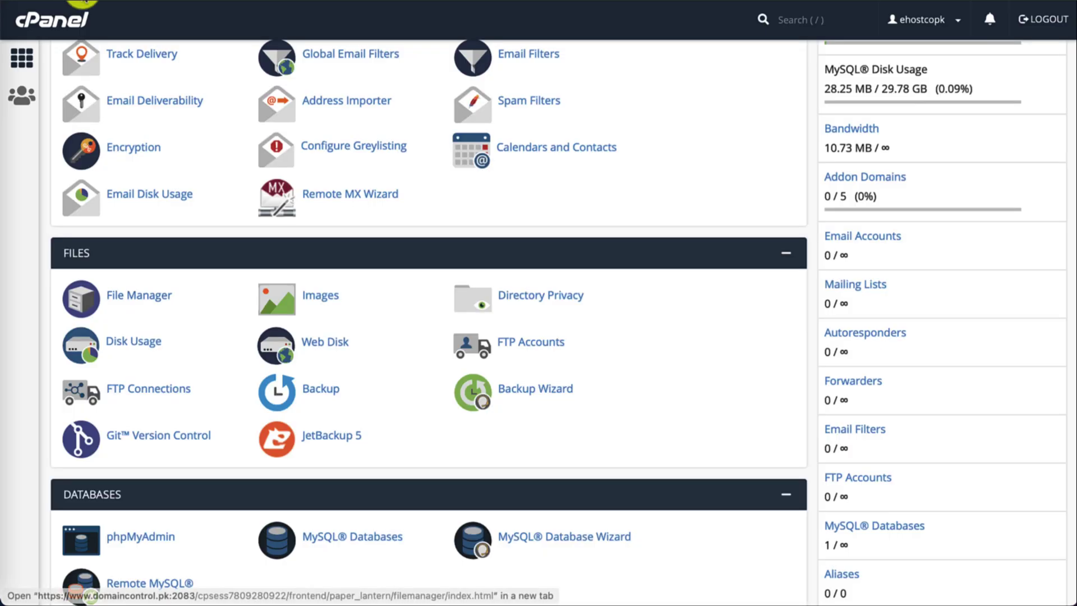
scroll(303, 250, down, 12)
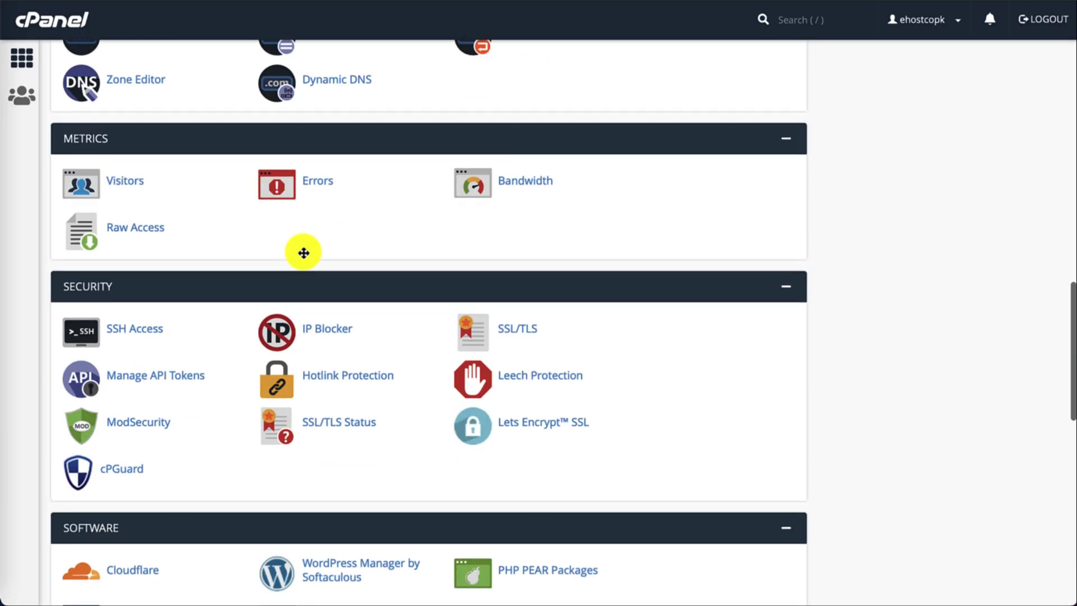
scroll(303, 252, down, 5)
scroll(301, 253, up, 2)
scroll(302, 251, down, 3)
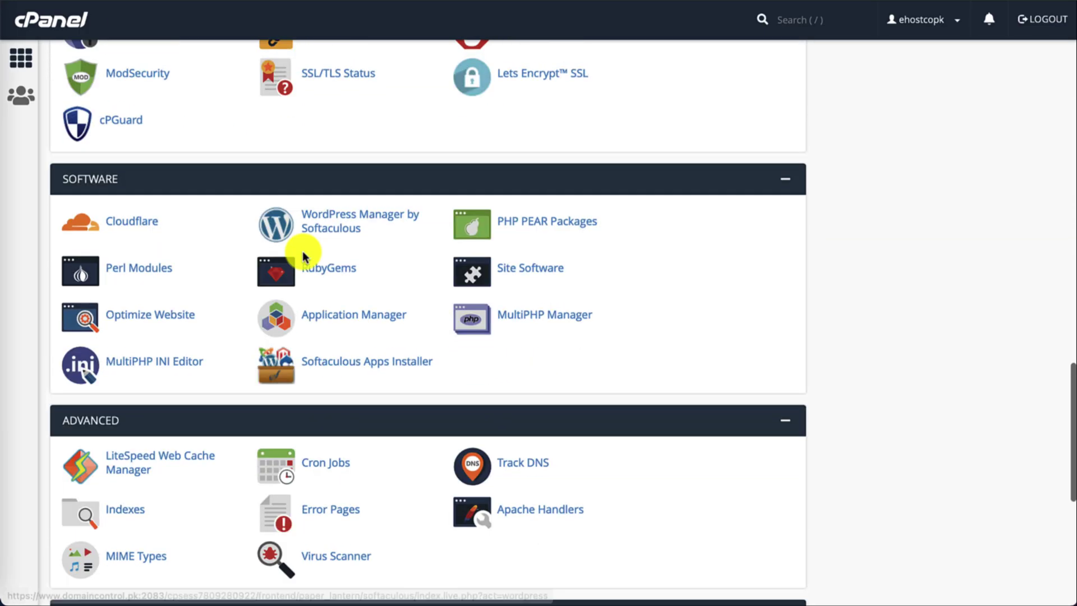
scroll(302, 251, down, 3)
click(324, 263)
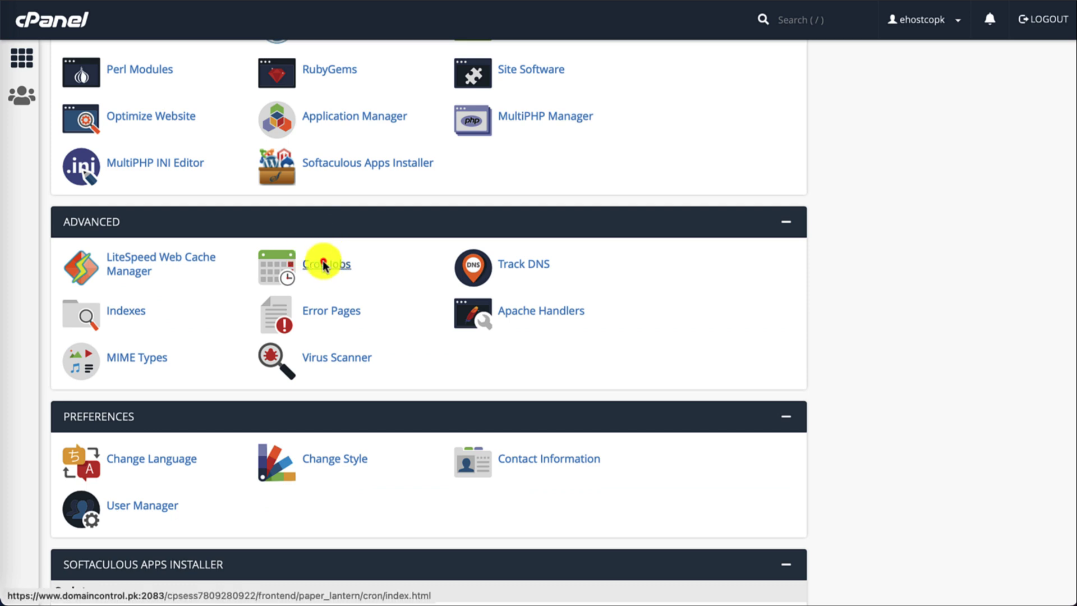
Change the existing cron job's command to php -q /home/ehostcopk/whmcs/crons/cron.php, save it and return to the cPanel home page.
scroll(488, 335, down, 10)
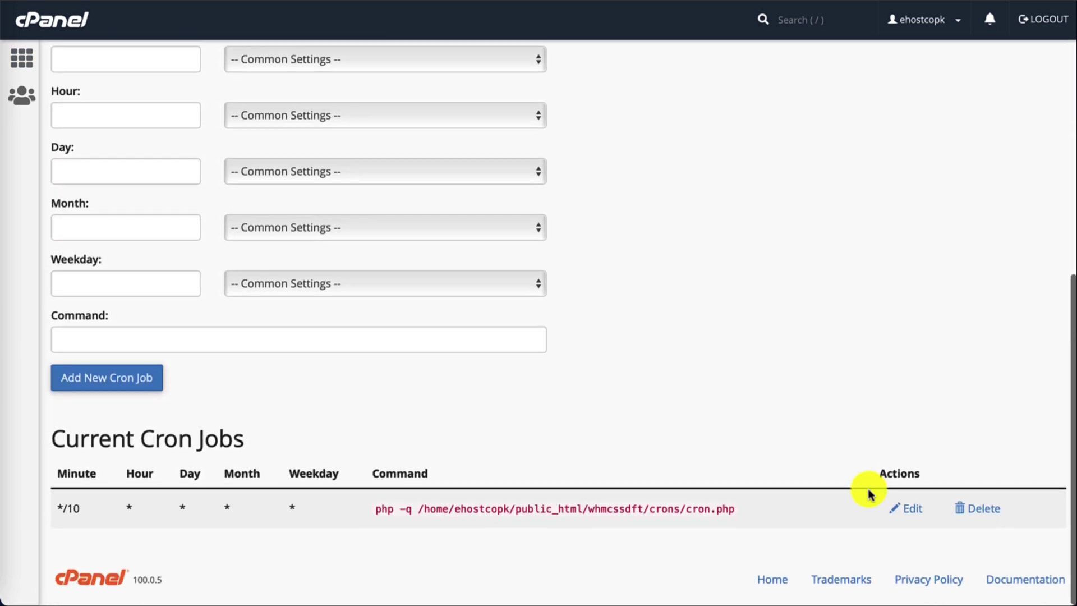
click(914, 509)
scroll(578, 429, down, 7)
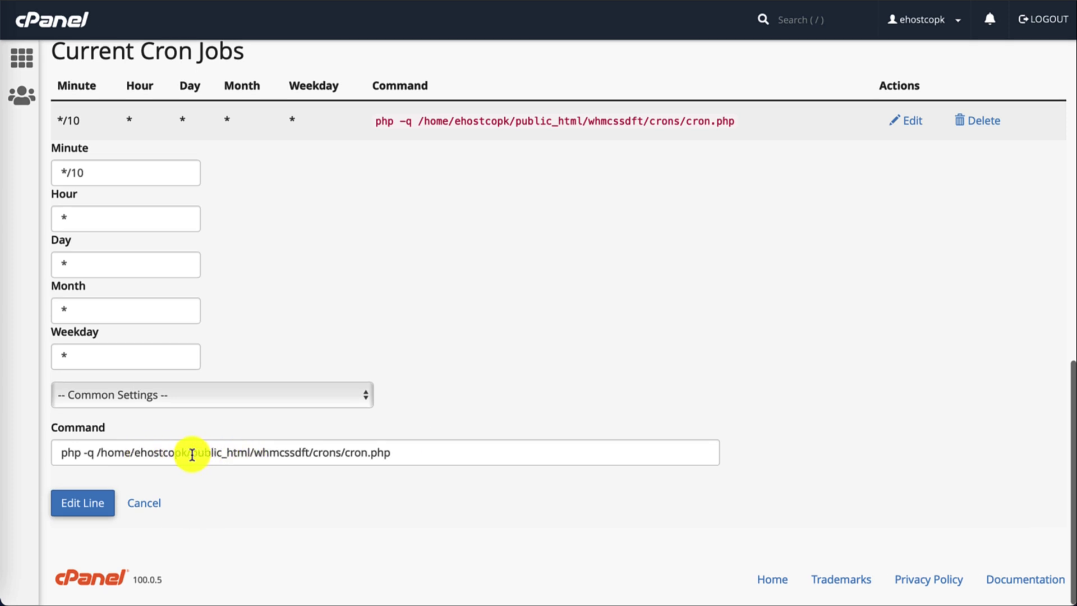
drag(192, 454, 315, 453)
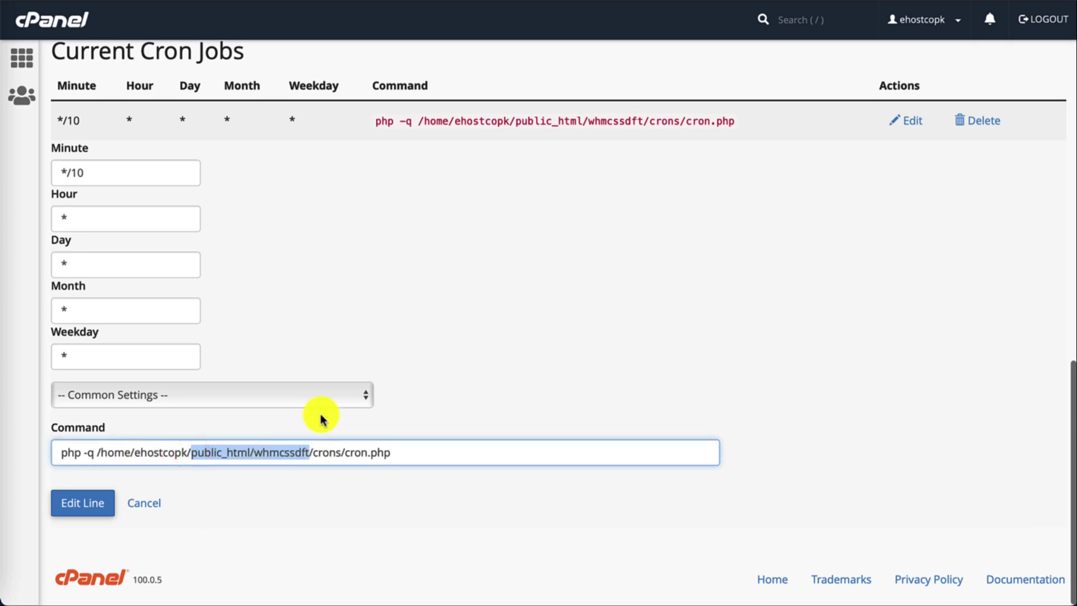
text(wh)
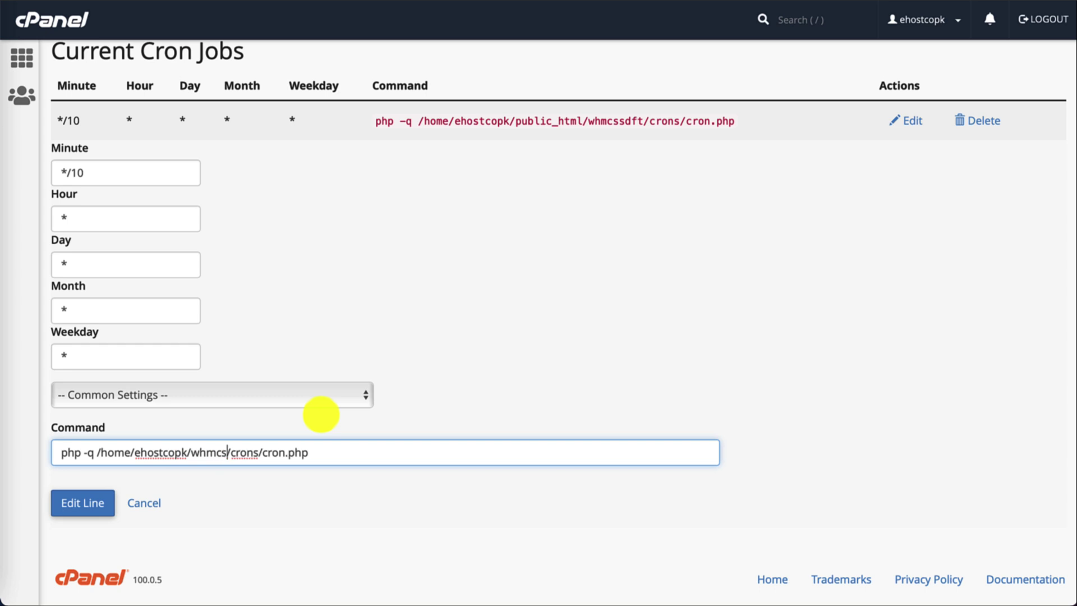
click(78, 504)
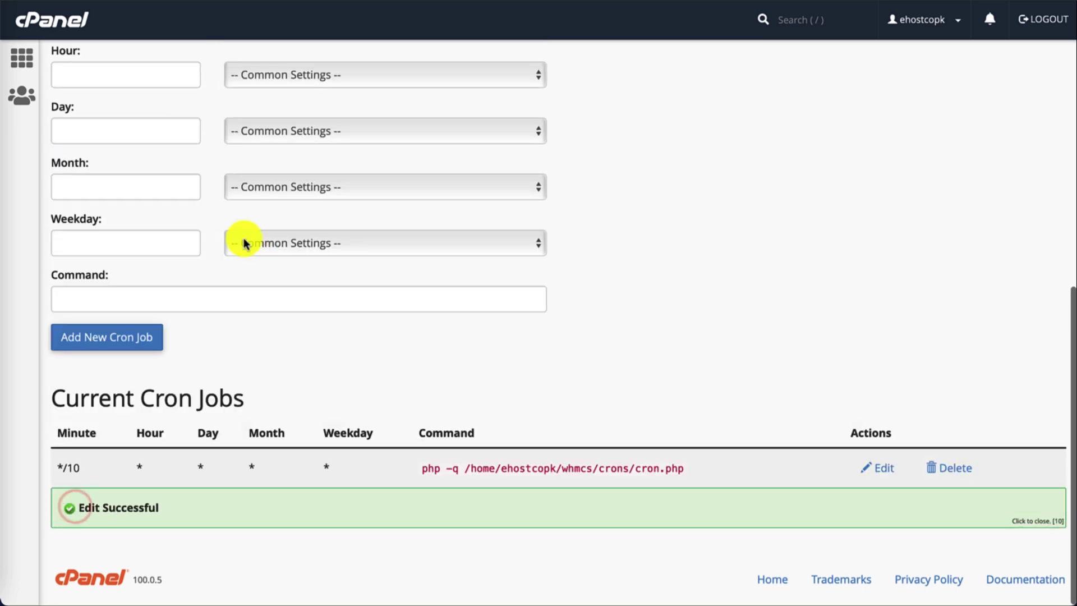
scroll(245, 248, up, 5)
click(55, 23)
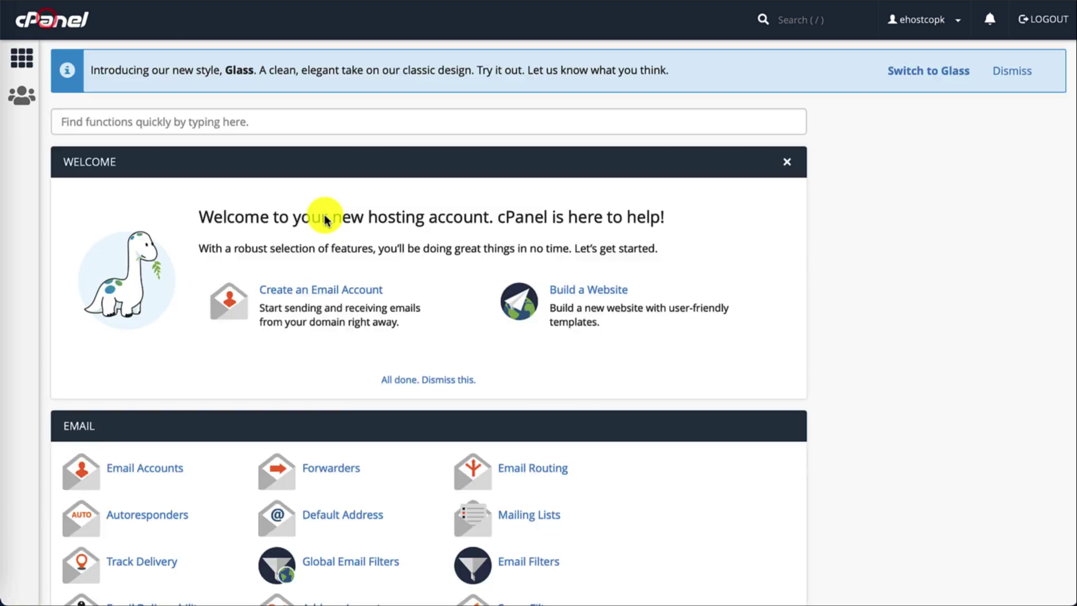
Return to the WHMCS documentation and read the Restrict Access by IP section with its Apache 2.2 and 2.4 examples.
click(534, 2)
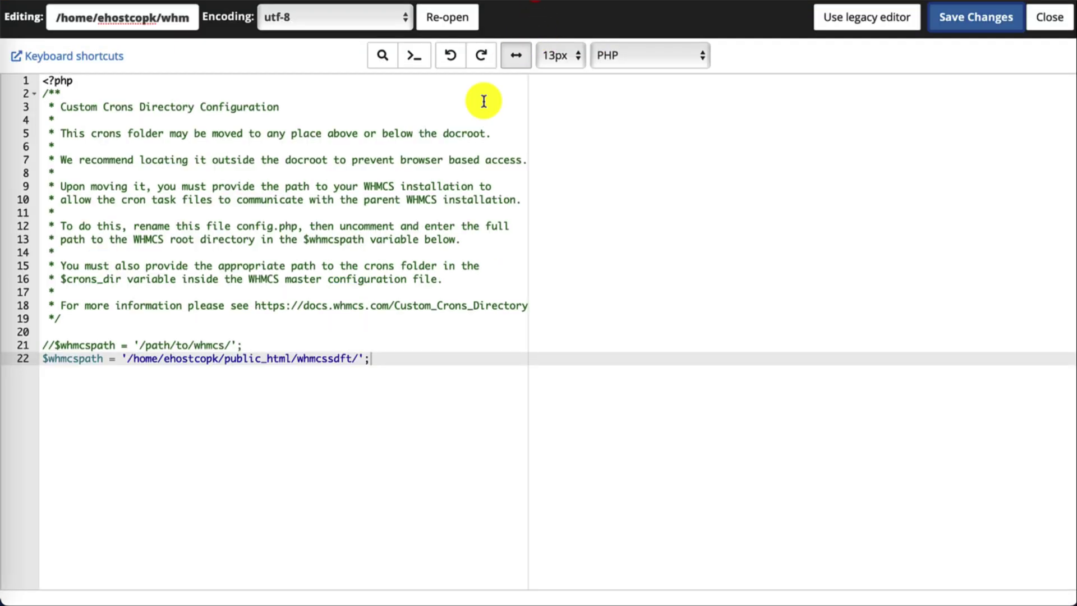
click(968, 3)
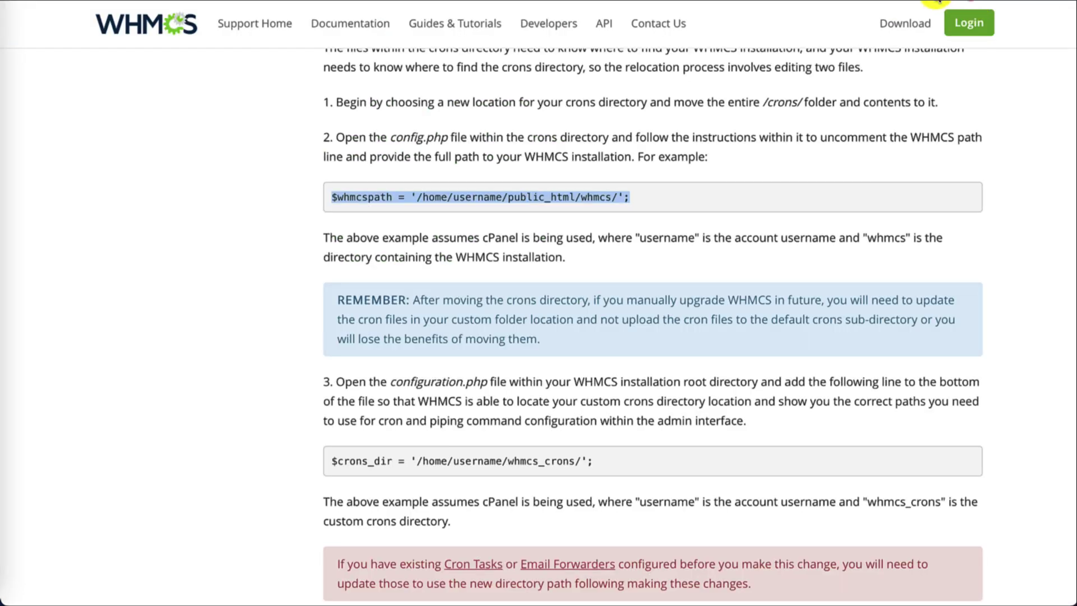
scroll(630, 379, down, 2)
scroll(629, 358, down, 4)
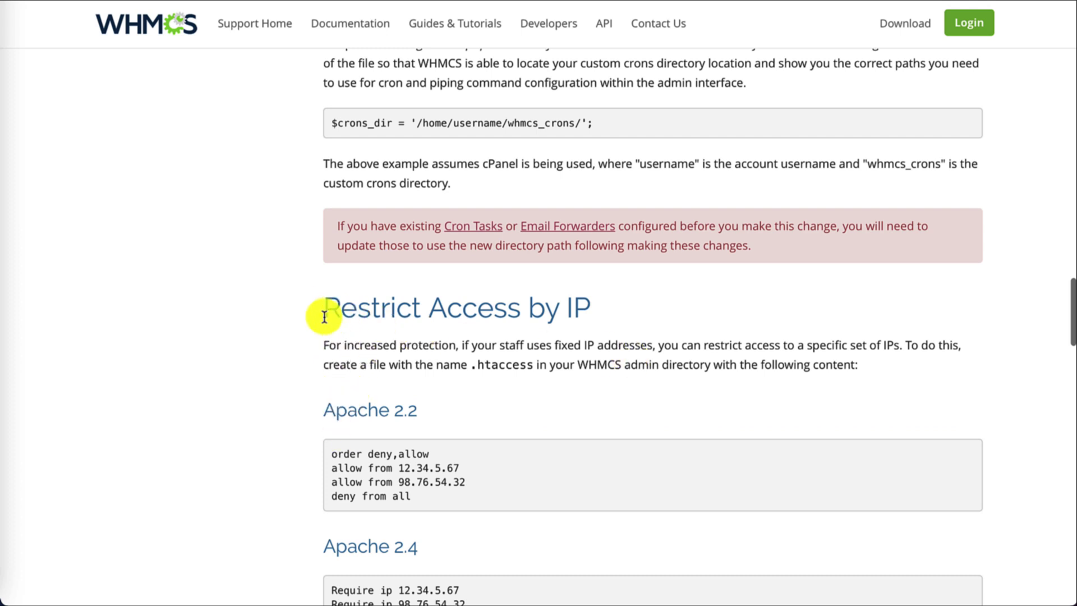
scroll(371, 376, down, 1)
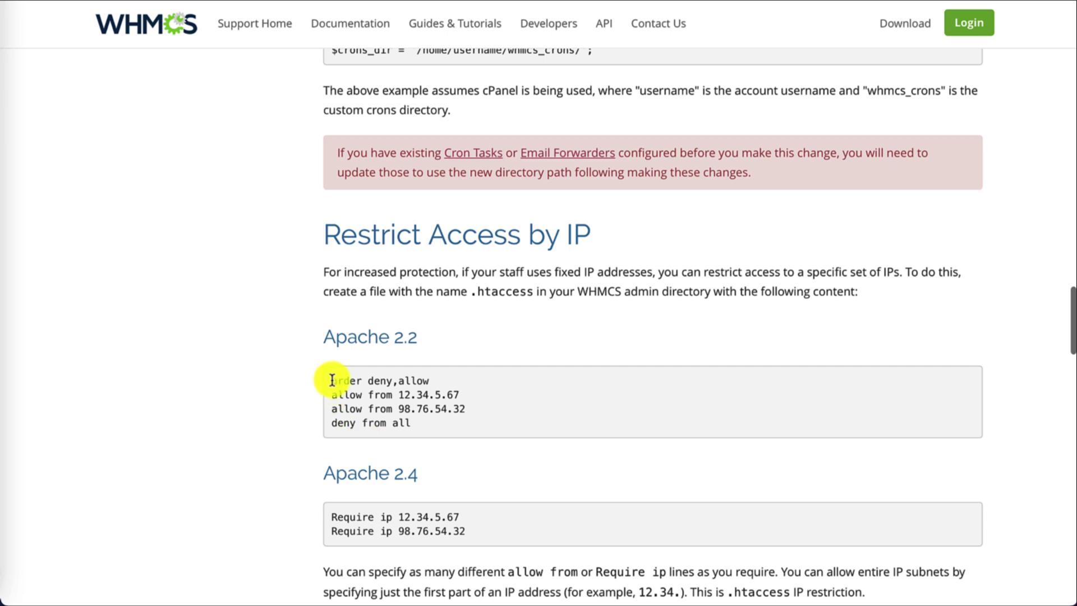
Copy the Apache 2.2 IP restriction example and open the .htaccess file in public_html/whmcssdft/admin for editing.
drag(331, 379, 467, 424)
key(ctrl+c)
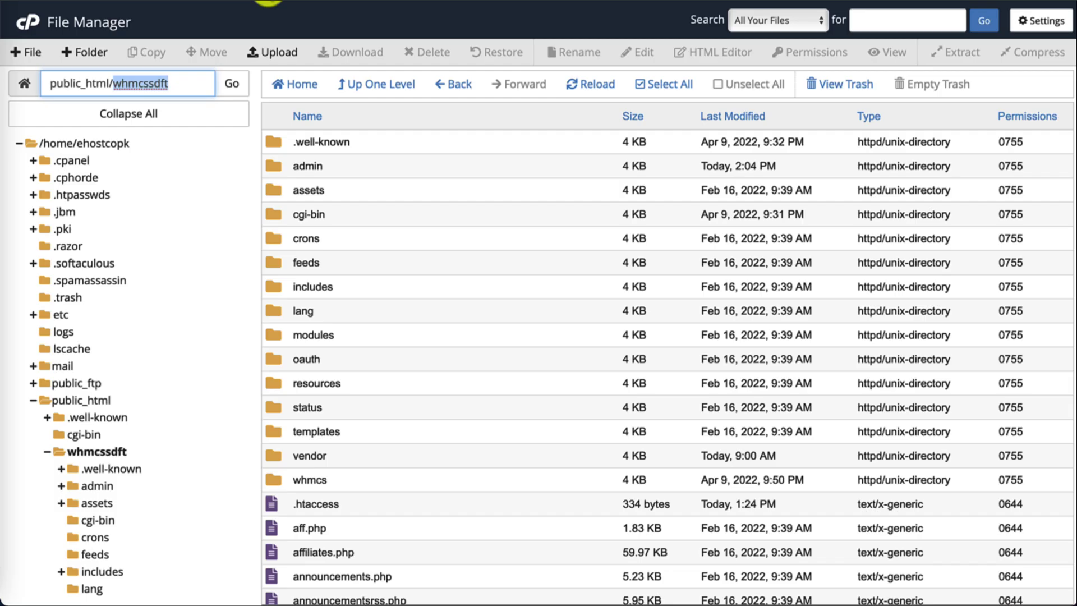
scroll(379, 303, down, 3)
click(315, 324)
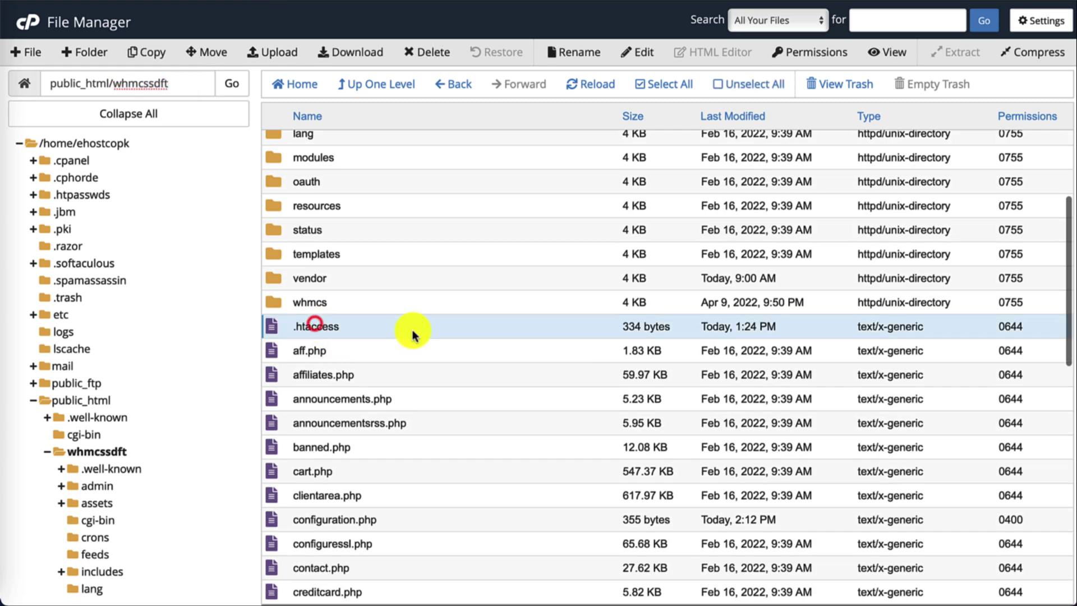
scroll(423, 318, up, 3)
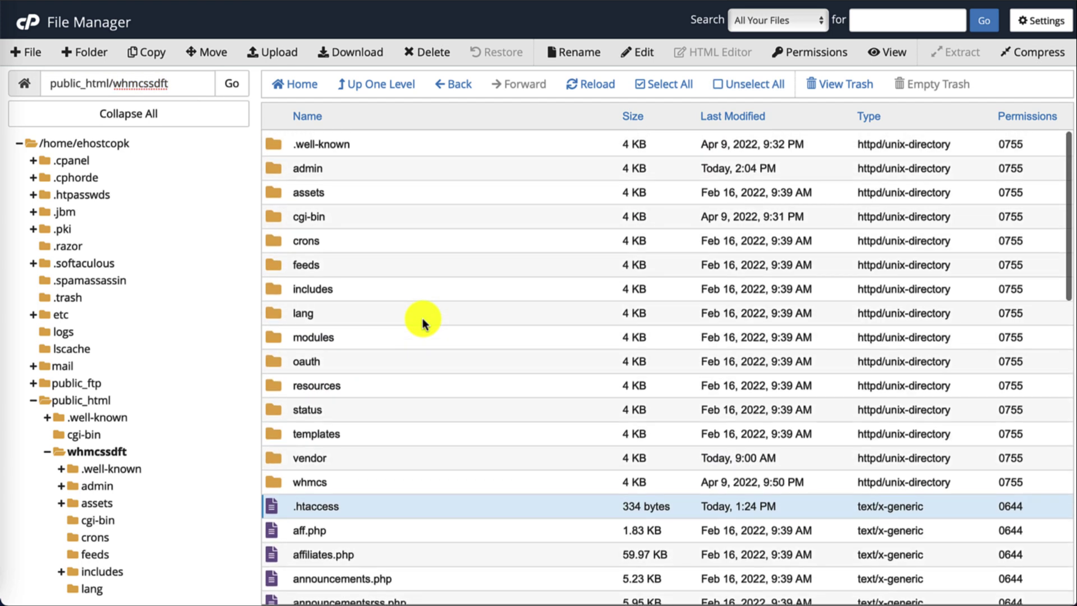
double_click(279, 166)
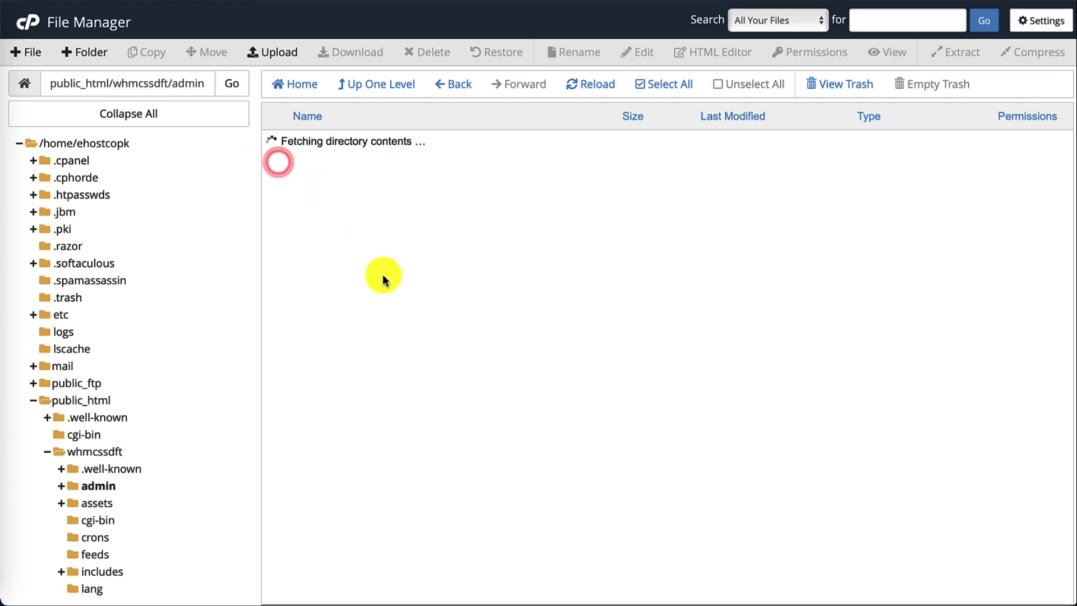
click(317, 214)
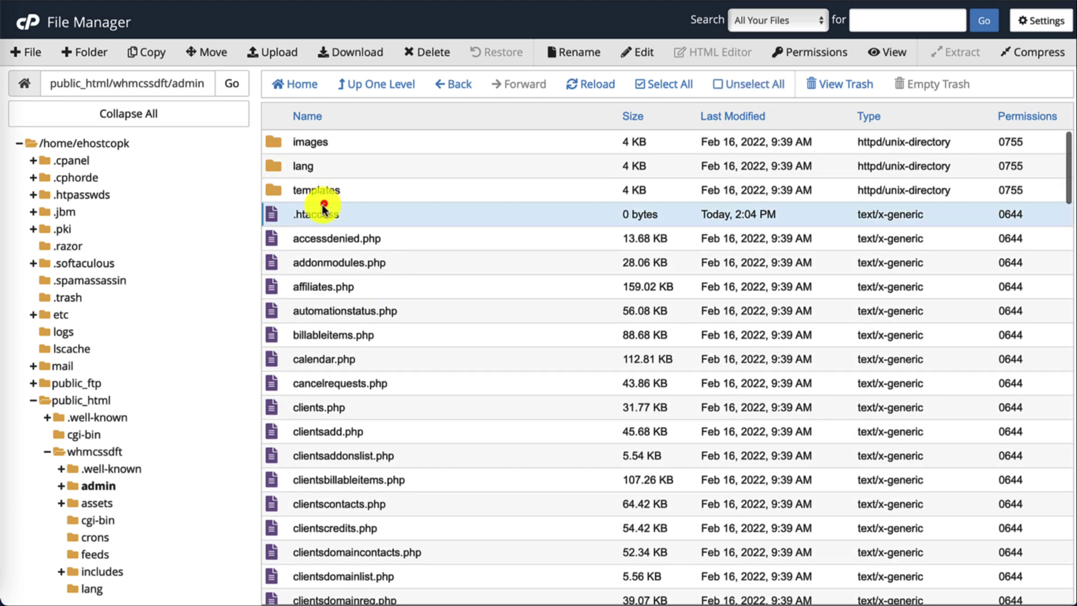
click(644, 52)
click(676, 422)
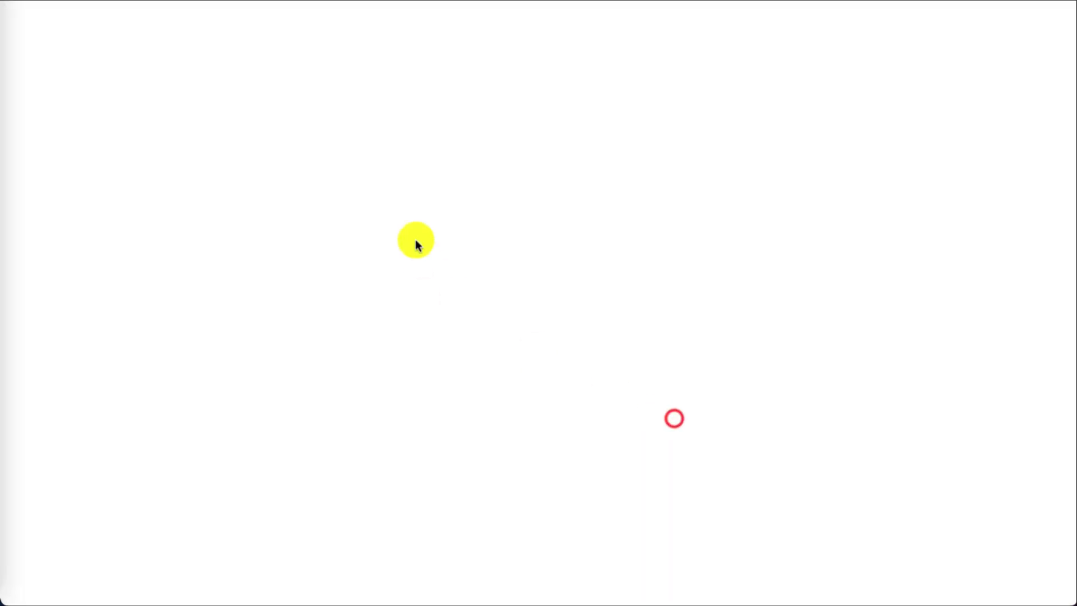
Paste the Apache 2.2 allow and deny rules into the admin directory's .htaccess, save it and test access to the WHMCS admin area.
click(997, 3)
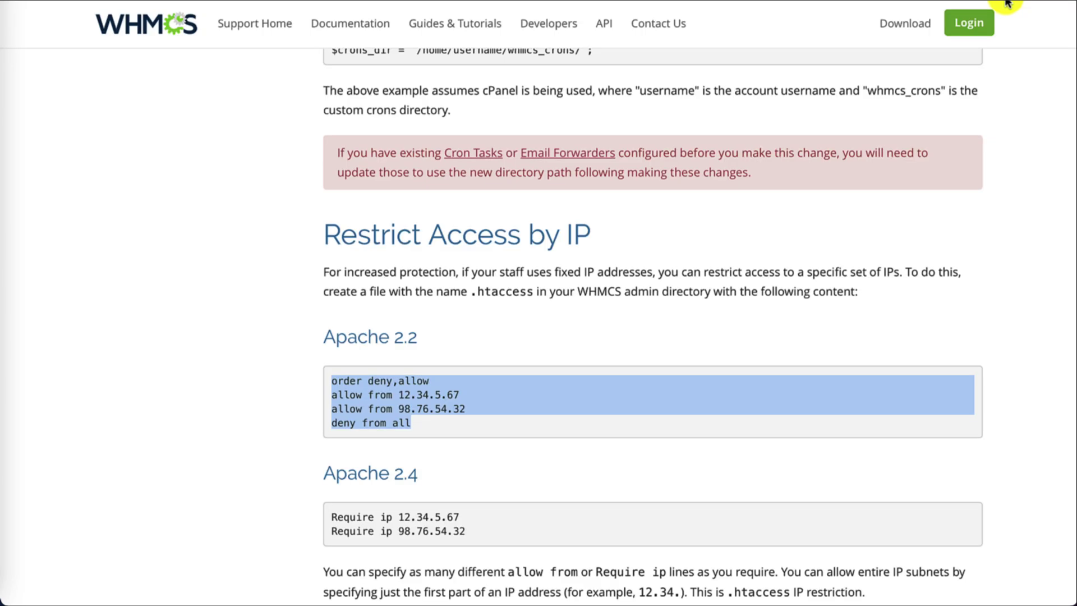
click(627, 1)
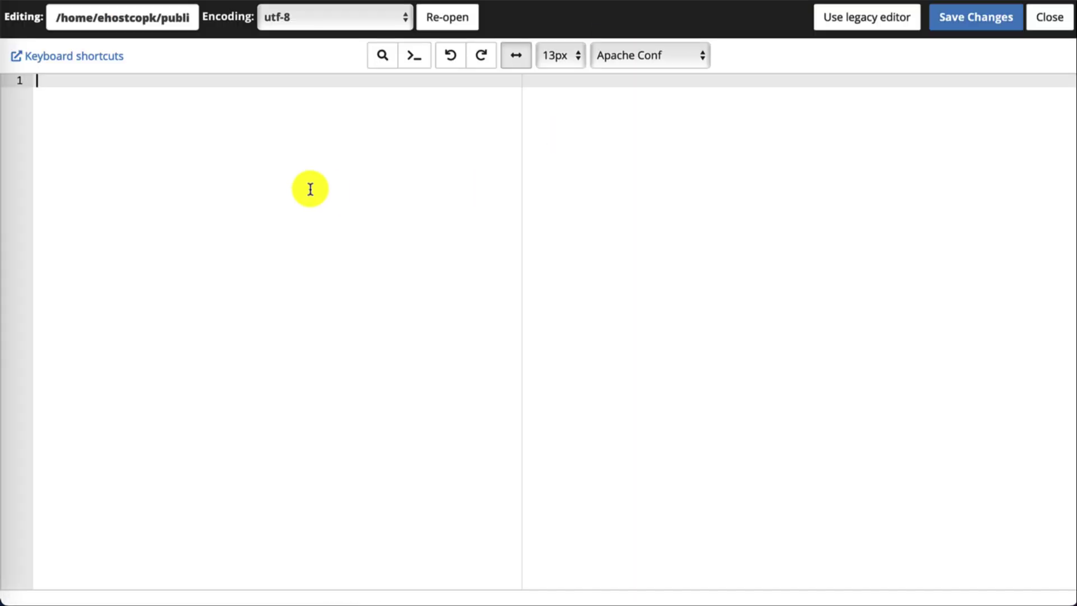
click(310, 188)
key(ctrl+v)
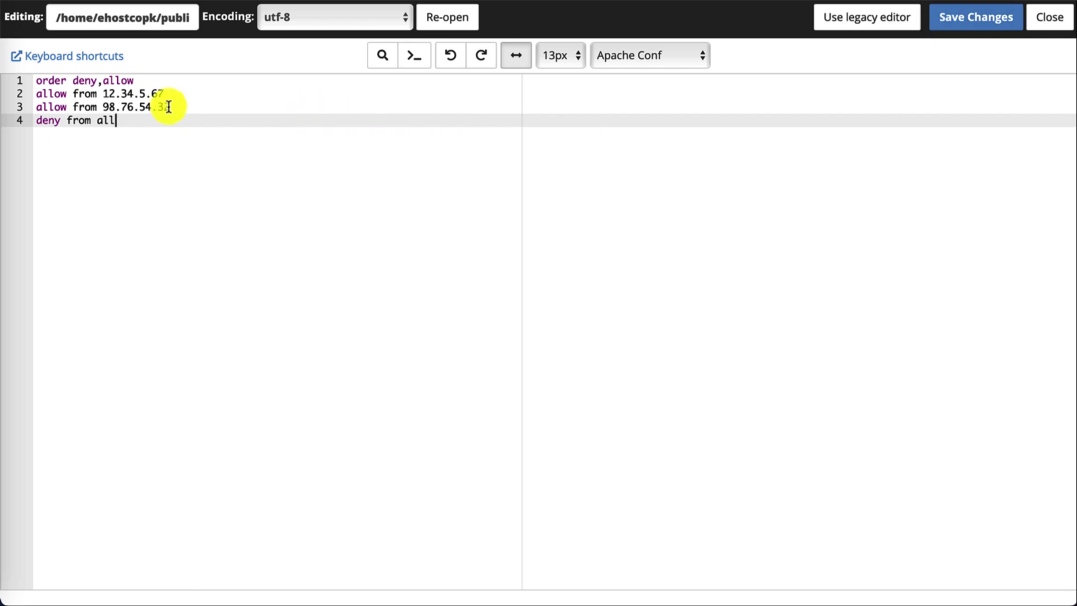
click(955, 24)
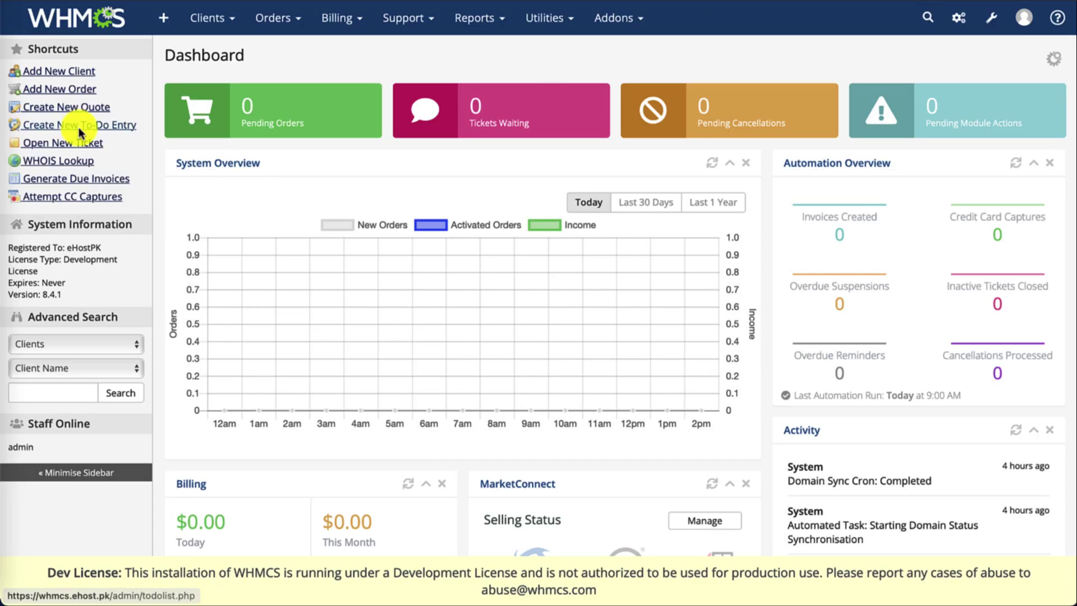
click(83, 26)
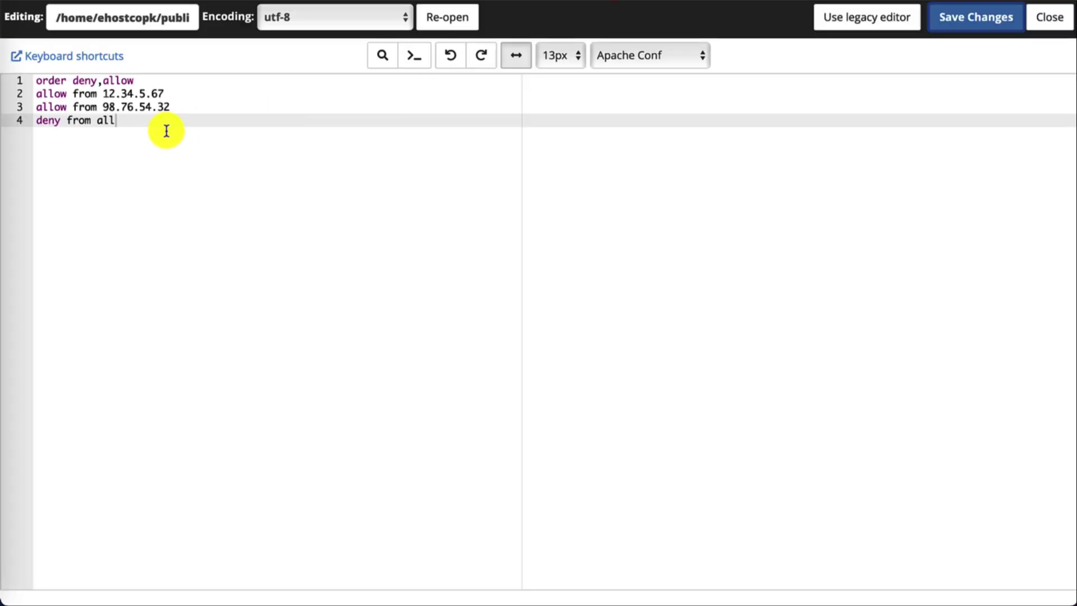
Remove all rules from the admin directory's .htaccess, save and close it, and reload the WHMCS admin page.
click(166, 130)
key(ctrl+a)
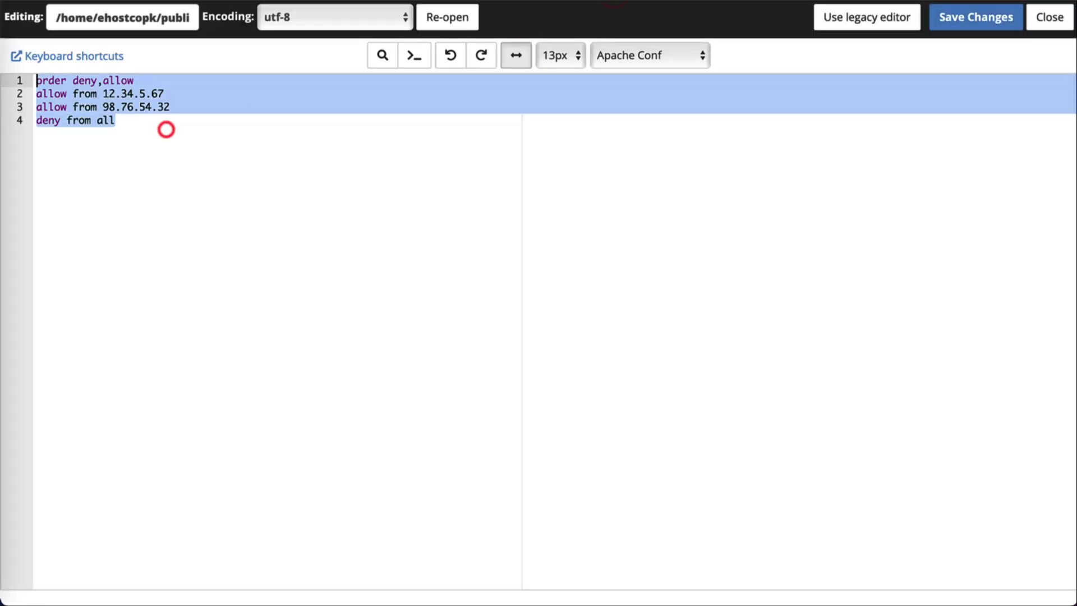
key(BackSpace)
click(985, 18)
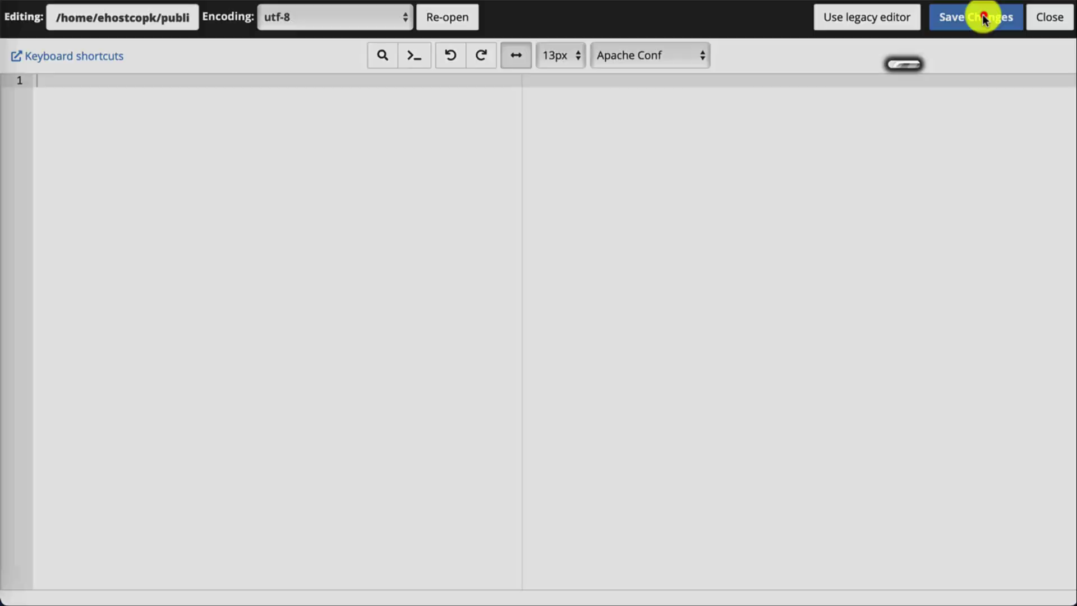
click(1053, 19)
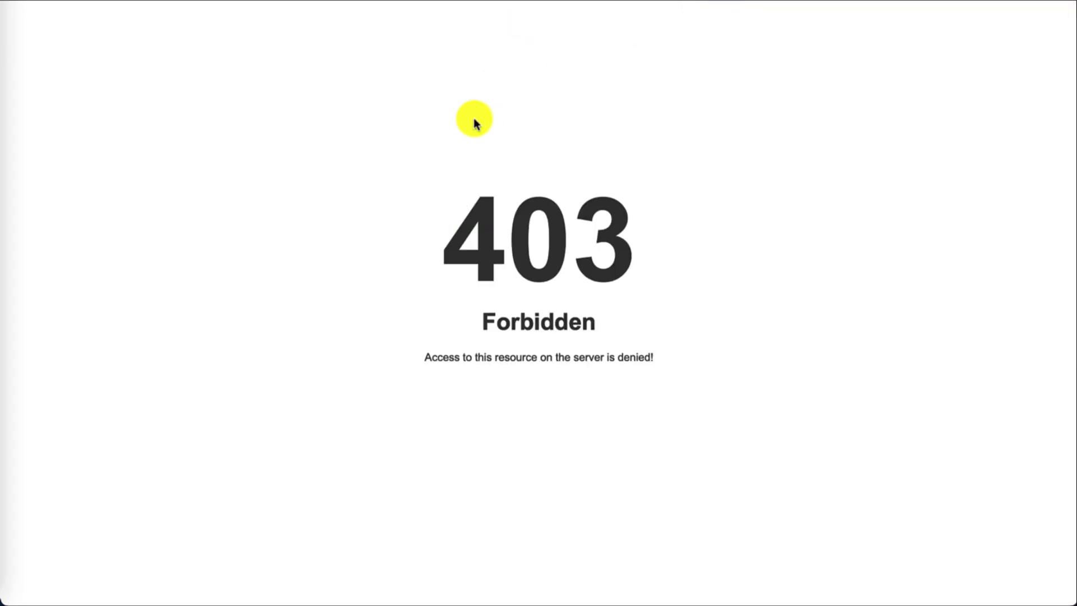
right_click(473, 118)
click(526, 147)
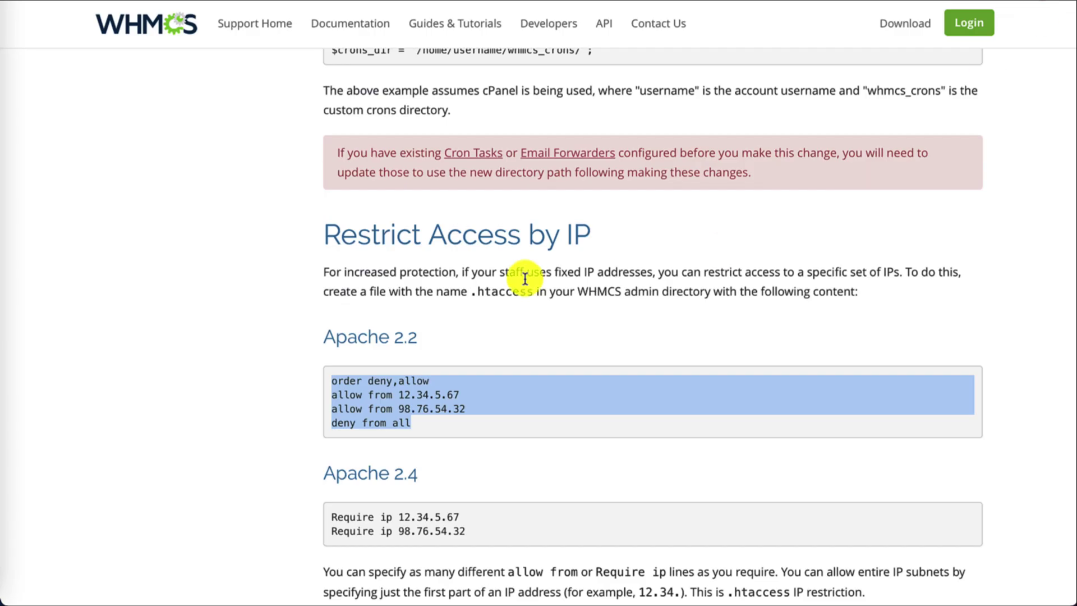
Find the Customising the Admin Directory documentation and copy its $customadminpath = "mycustomfoldername"; line.
scroll(525, 279, down, 7)
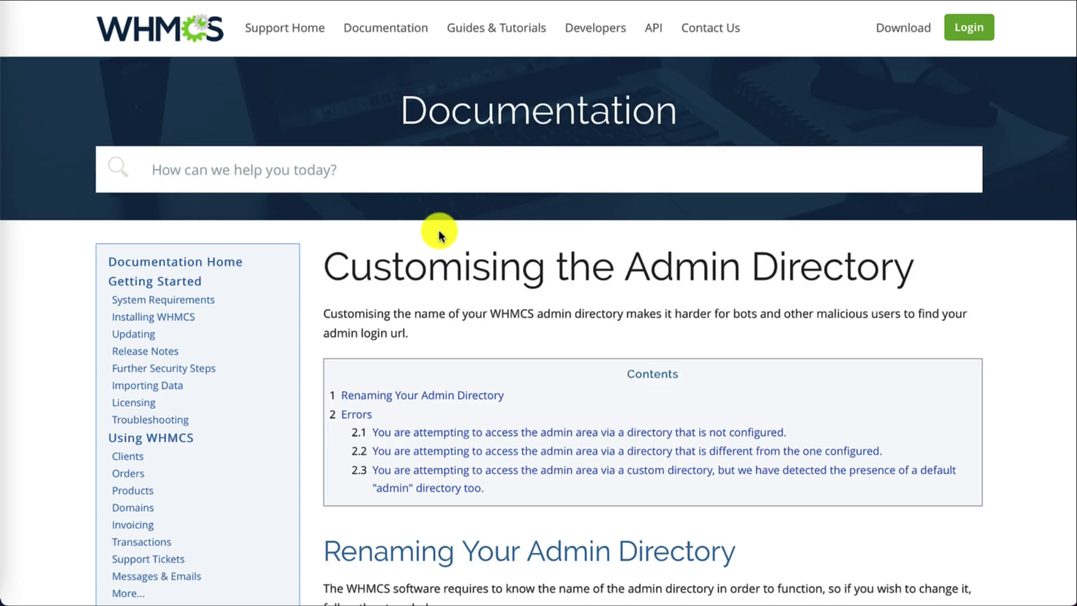
scroll(437, 231, down, 6)
drag(359, 278, 572, 281)
right_click(572, 278)
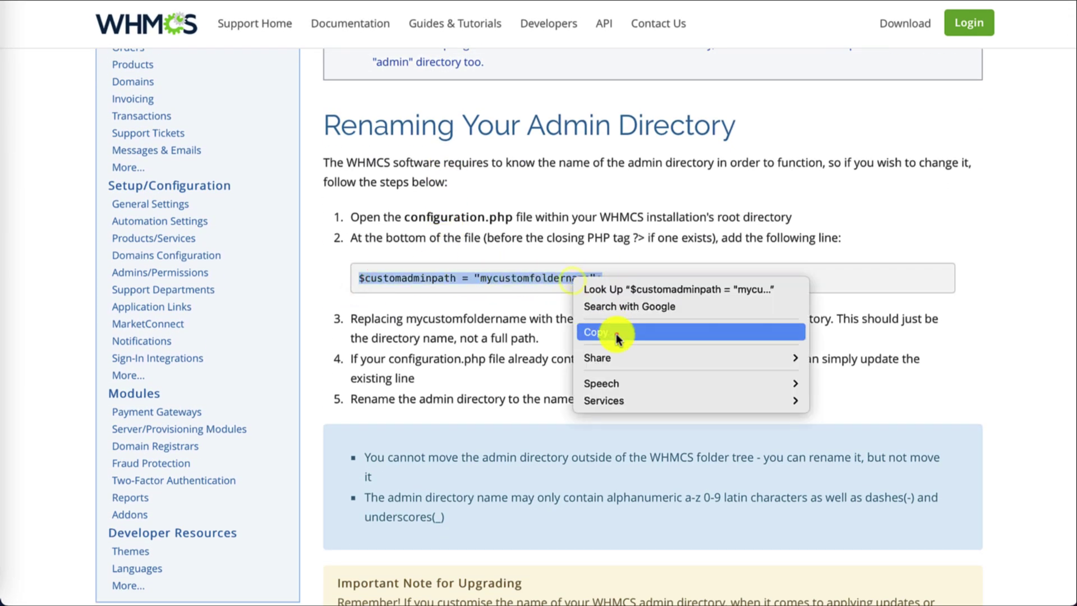
click(616, 333)
drag(404, 216, 513, 217)
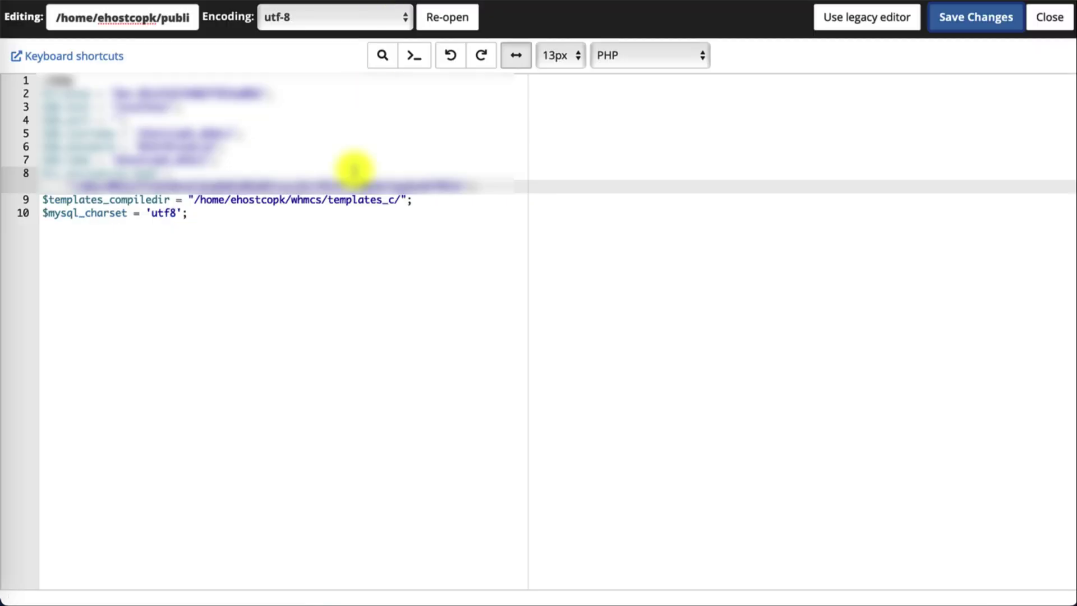
Add the copied line below $templates_compiledir in configuration.php, set its $customadminpath value to "youadmin" and save the file.
click(418, 201)
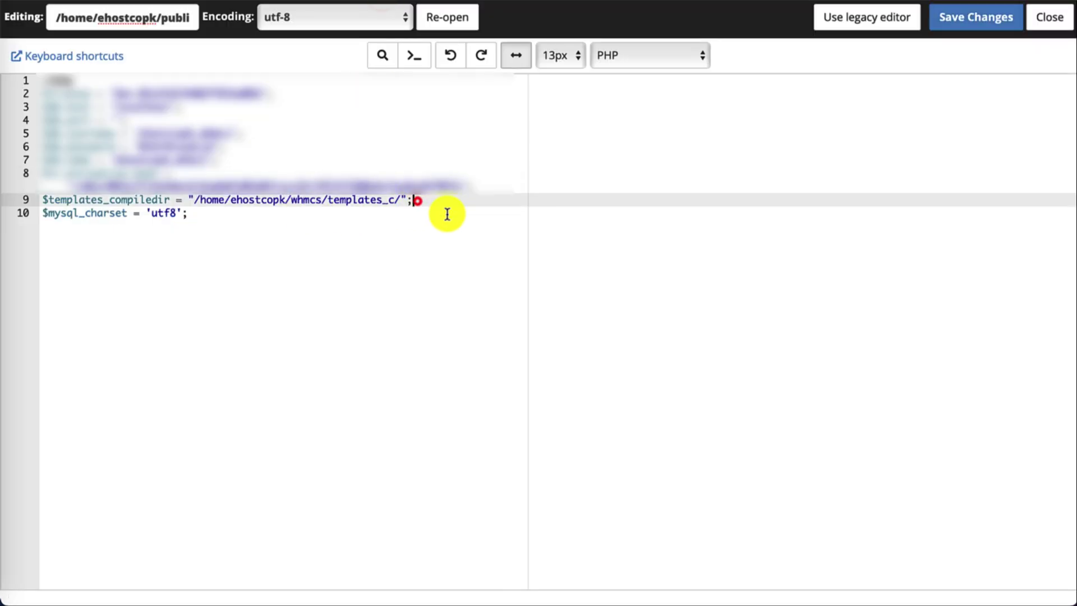
key(Return)
key(ctrl+v)
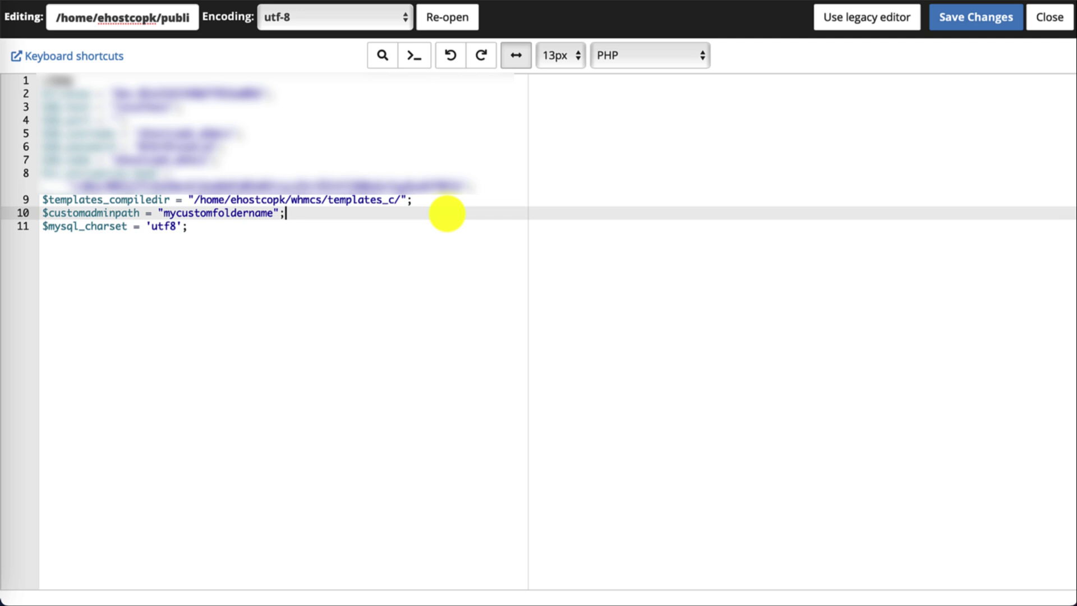
double_click(221, 212)
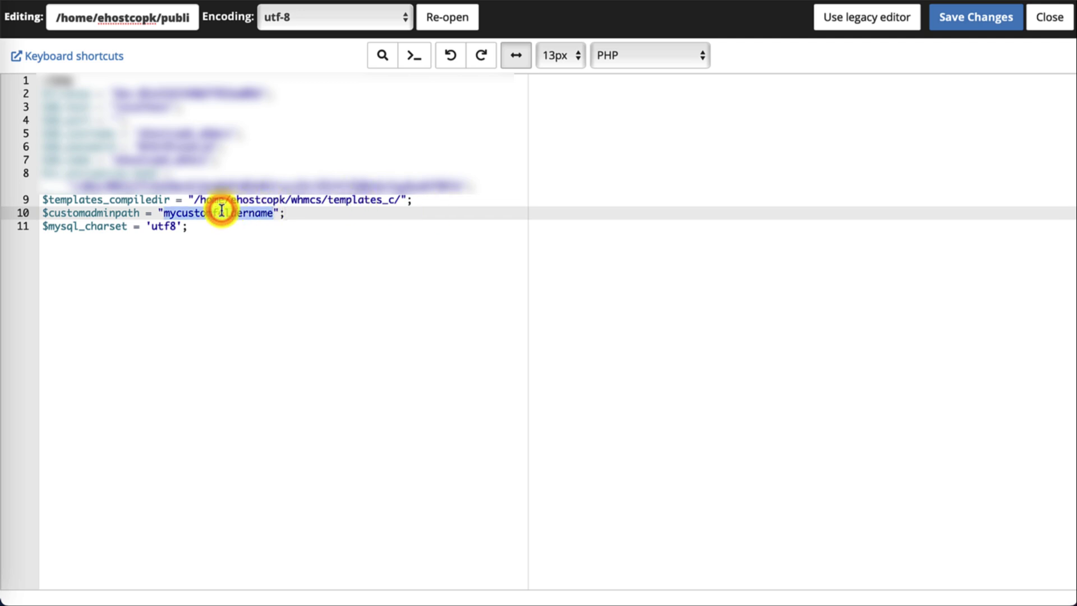
text(youadmi)
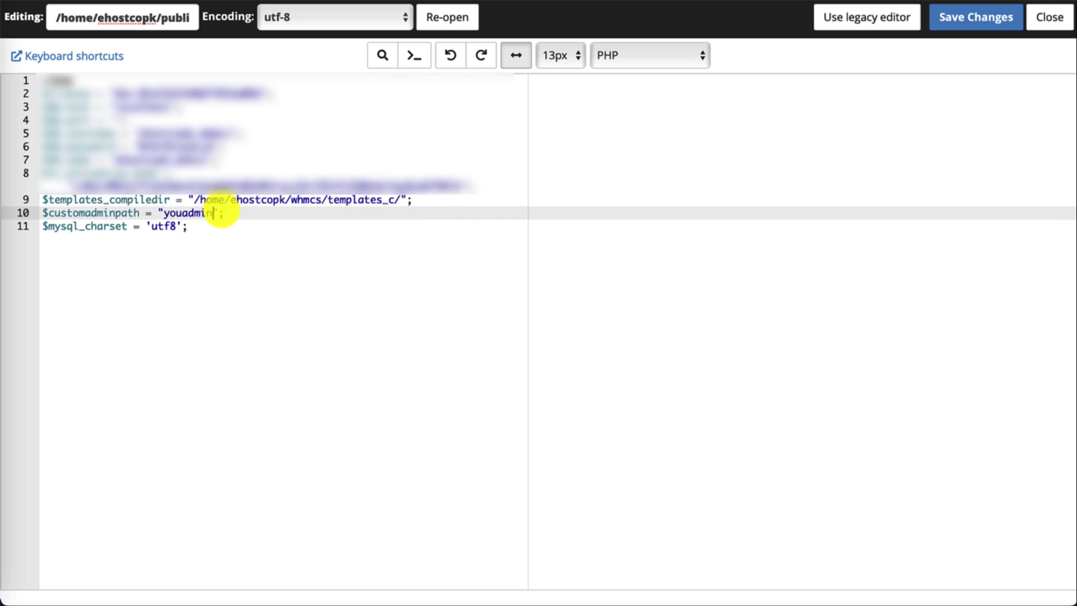
click(976, 23)
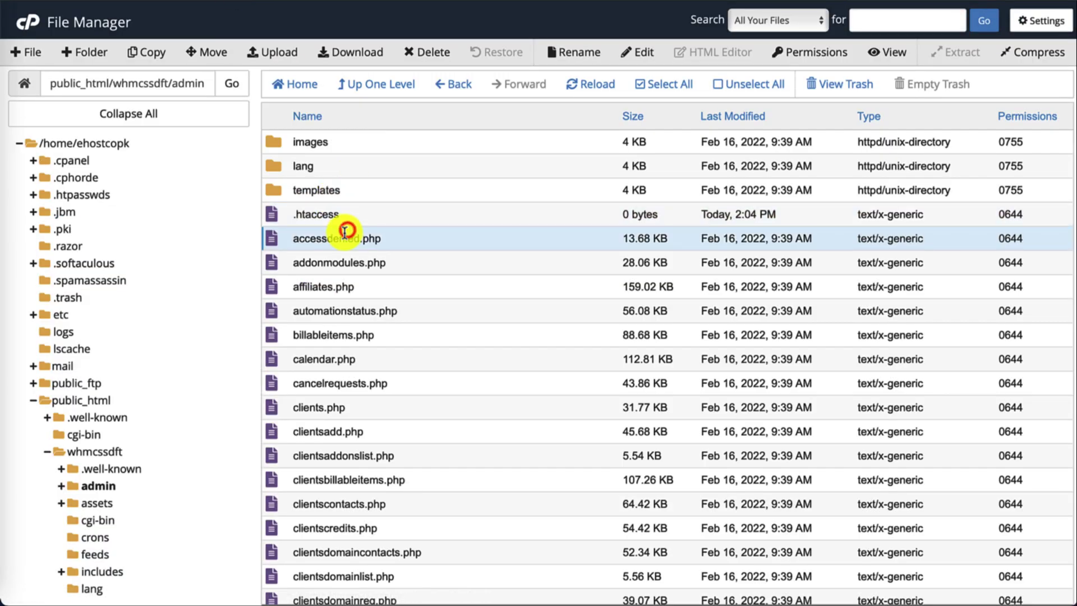
Rename the admin folder in public_html/whmcssdft to youadmin.
click(362, 77)
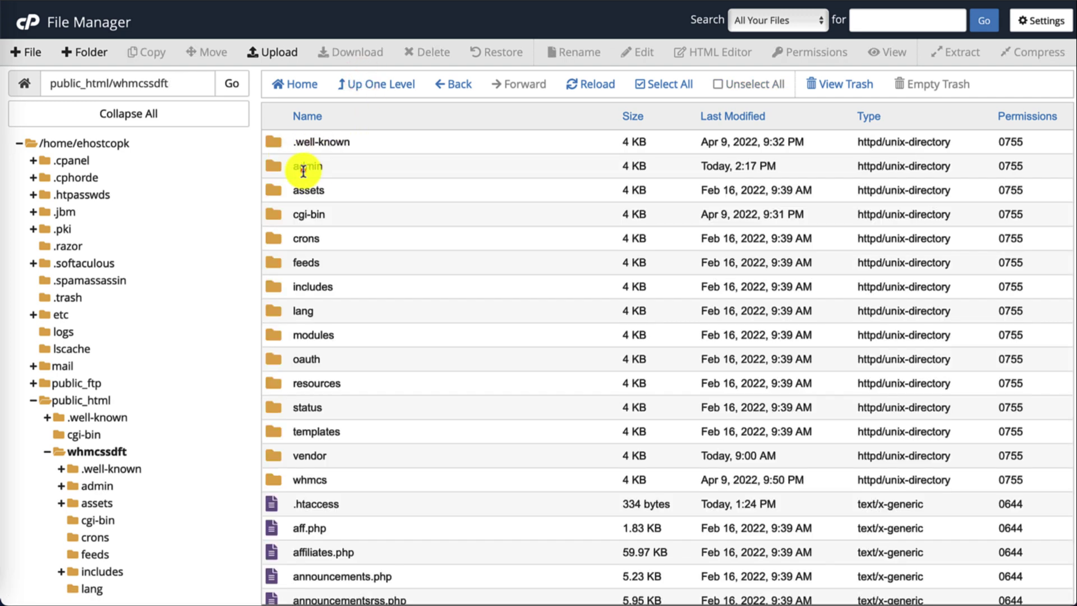
double_click(315, 168)
click(297, 167)
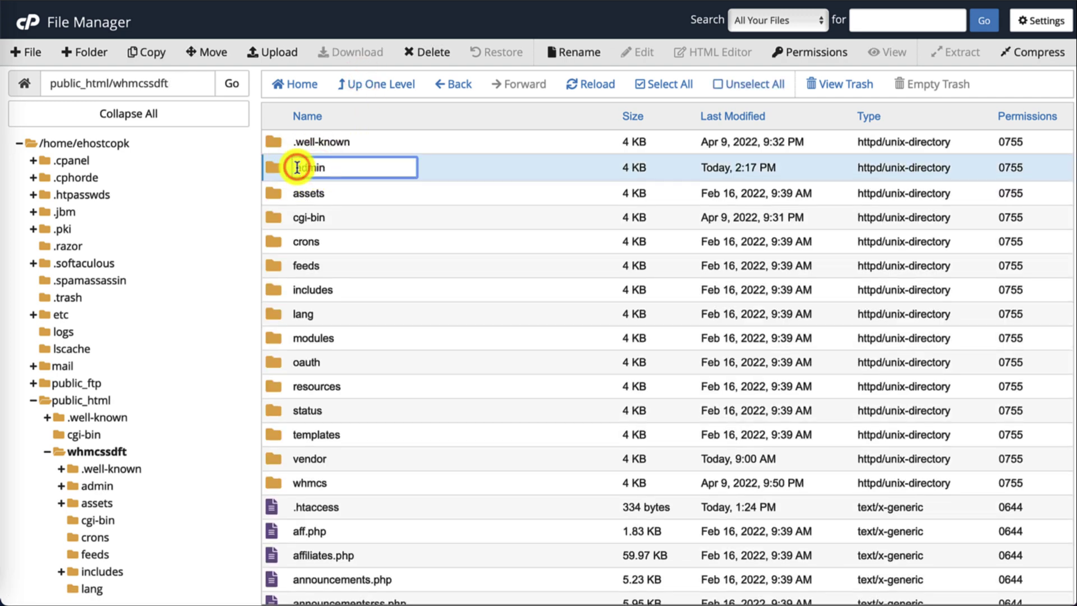
key(Return)
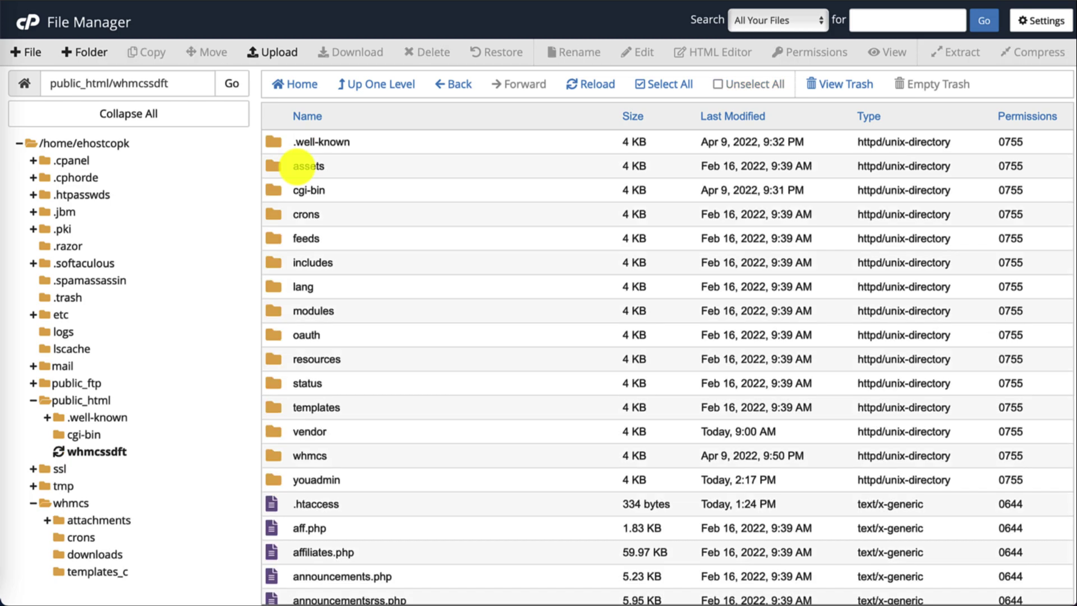
Check the WHMCS admin area after the directory rename and dismiss the Getting Started Wizard.
click(678, 3)
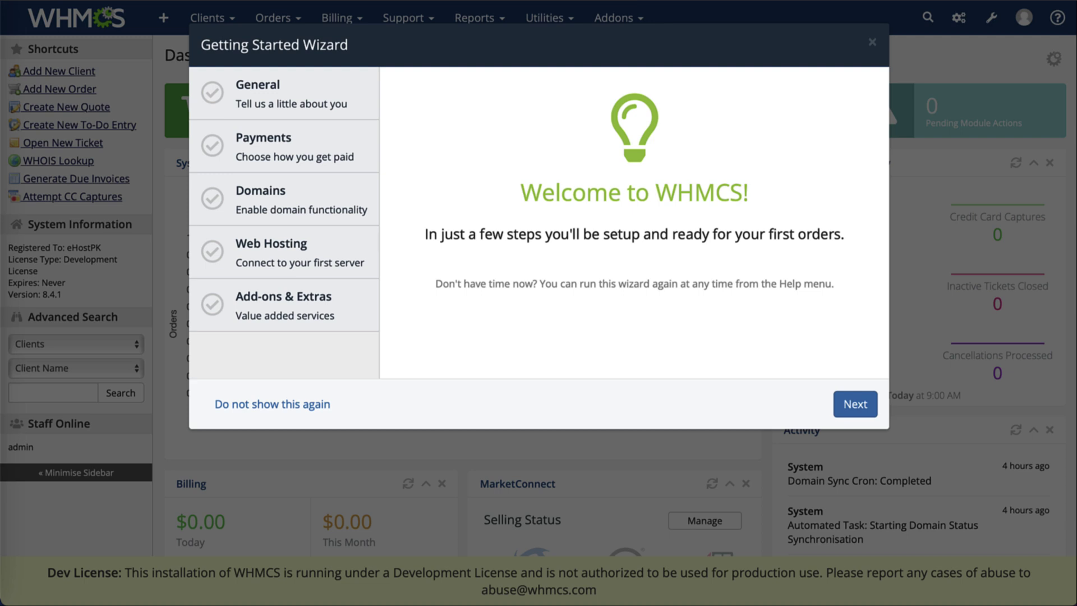
click(872, 42)
mouse_move(355, 3)
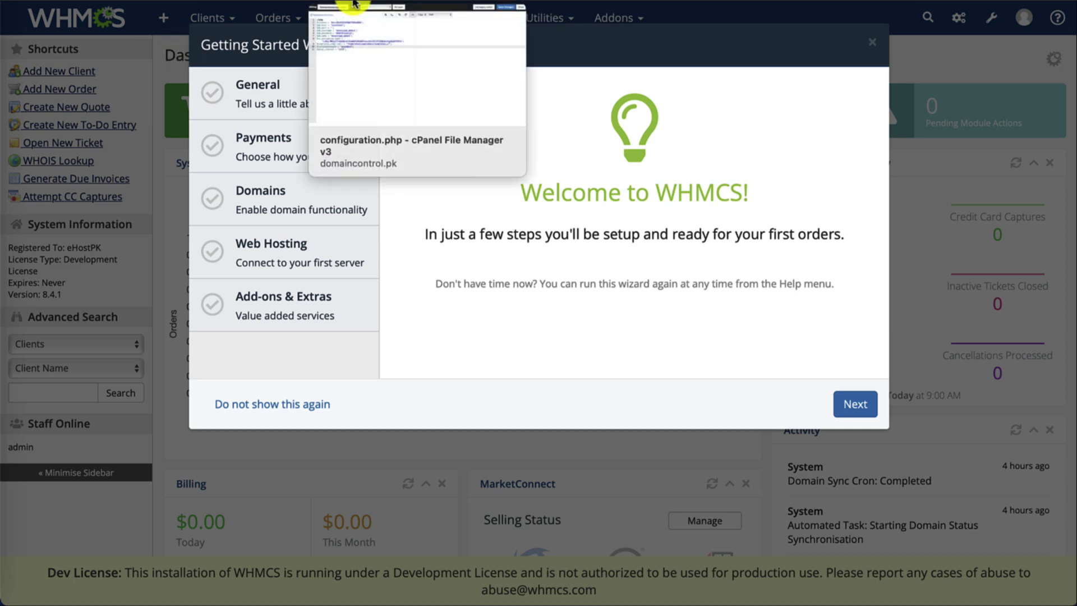
Switch to the cPanel home page and open Directory Privacy.
click(207, 3)
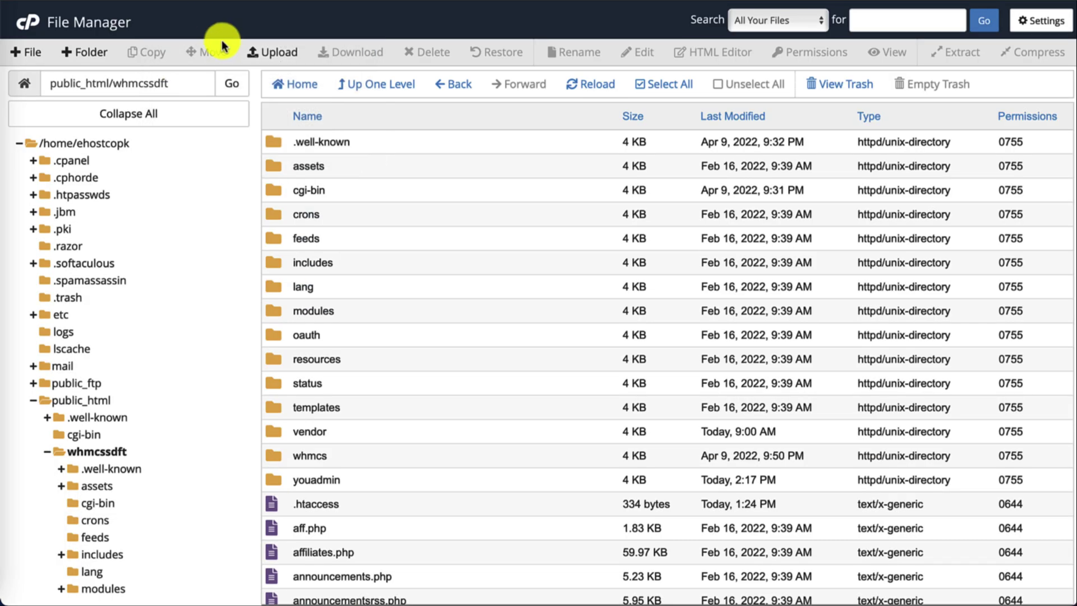
click(135, 15)
scroll(385, 315, down, 10)
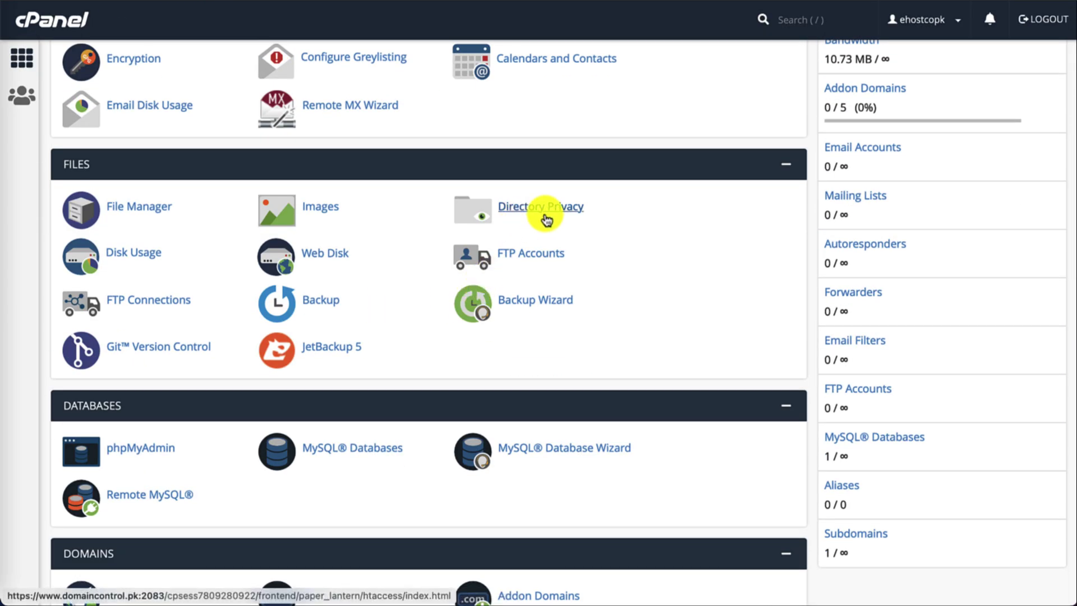
click(544, 213)
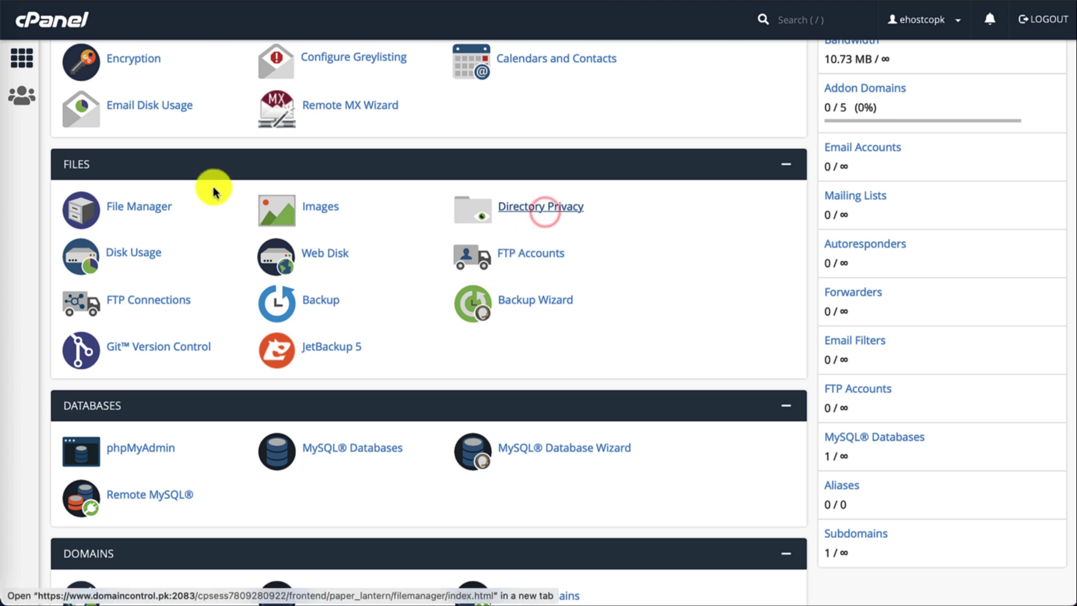
Enable password protection for the youadmin directory inside public_html/whmcssdft and save the setting.
scroll(556, 253, down, 2)
scroll(570, 276, down, 1)
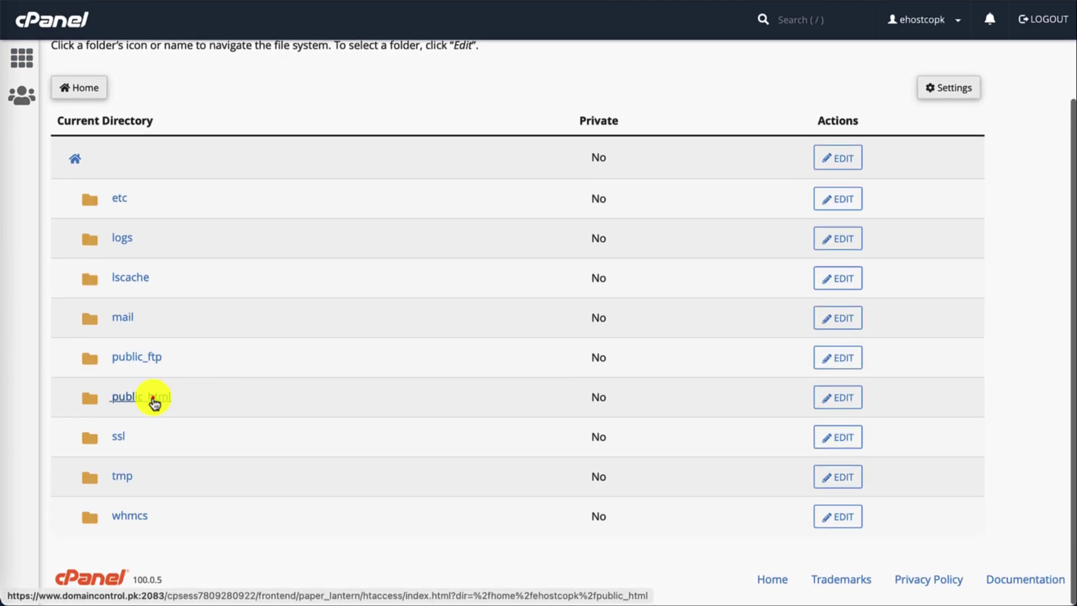
click(152, 397)
click(143, 355)
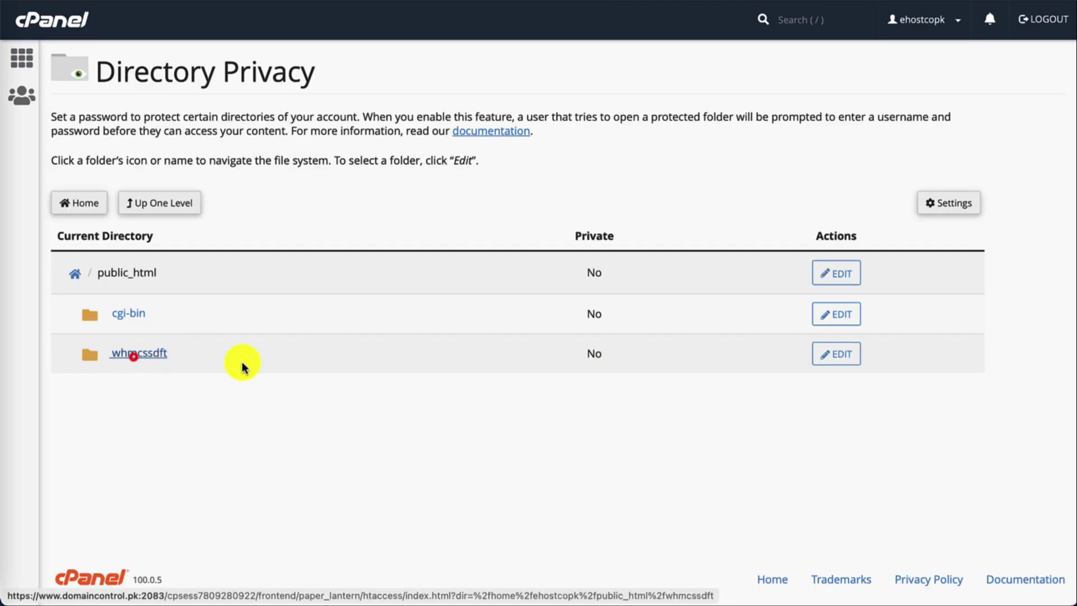
scroll(302, 351, down, 3)
scroll(301, 351, down, 3)
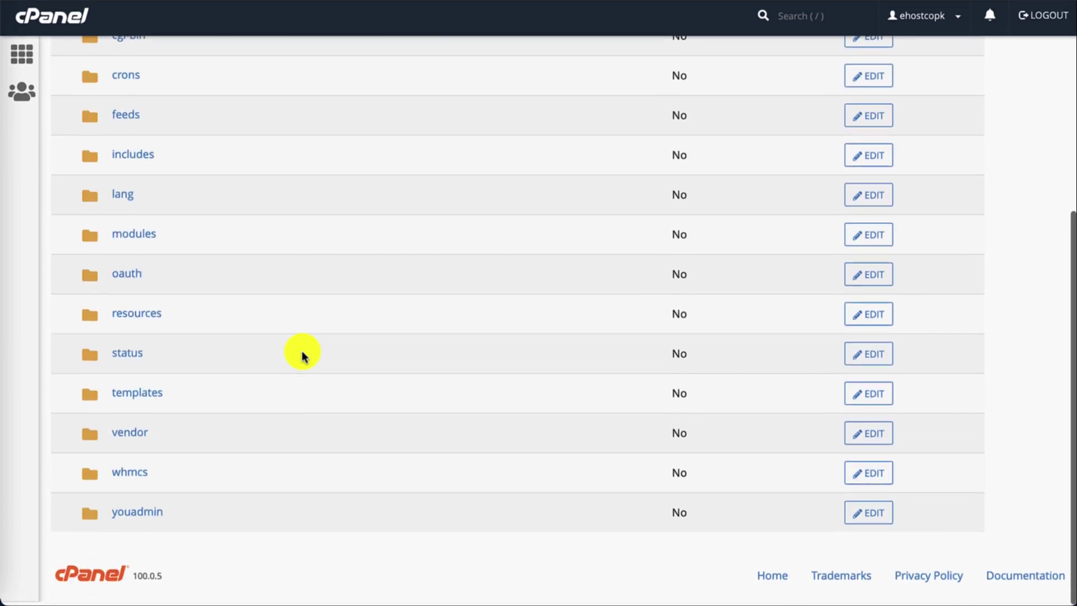
click(869, 516)
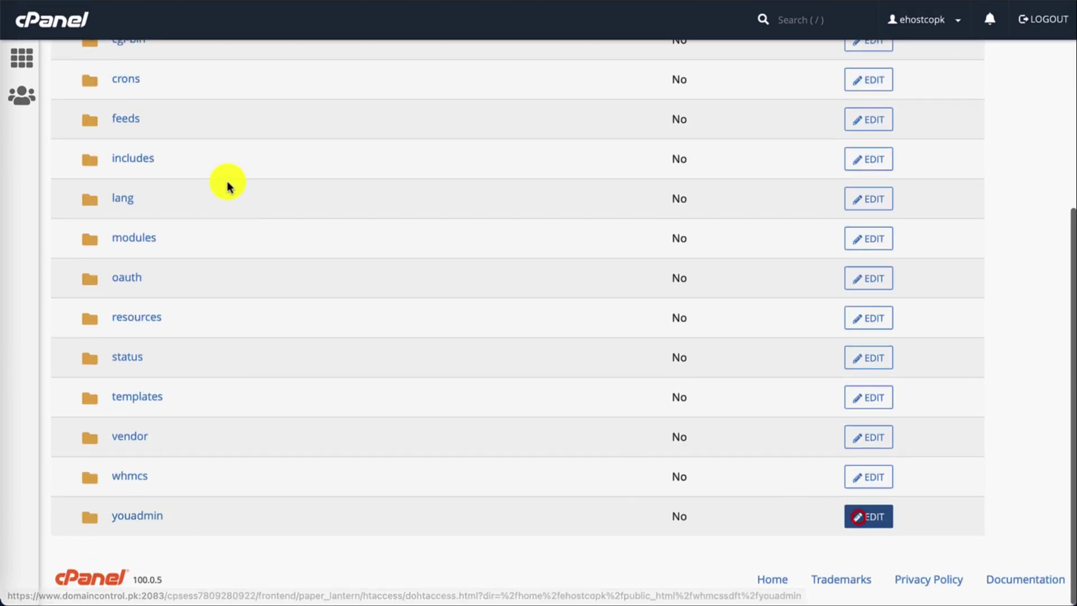
click(112, 252)
click(72, 343)
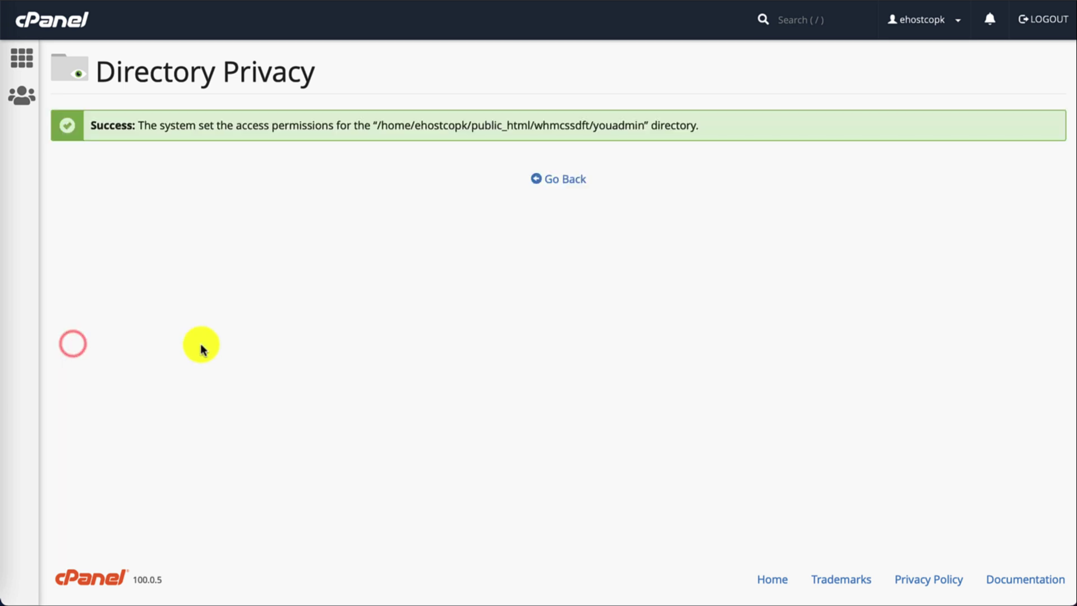
Return to the youadmin directory's privacy settings, enter admin as the new user's username and decline the browser's suggested password.
click(569, 178)
scroll(572, 258, down, 1)
scroll(572, 256, down, 2)
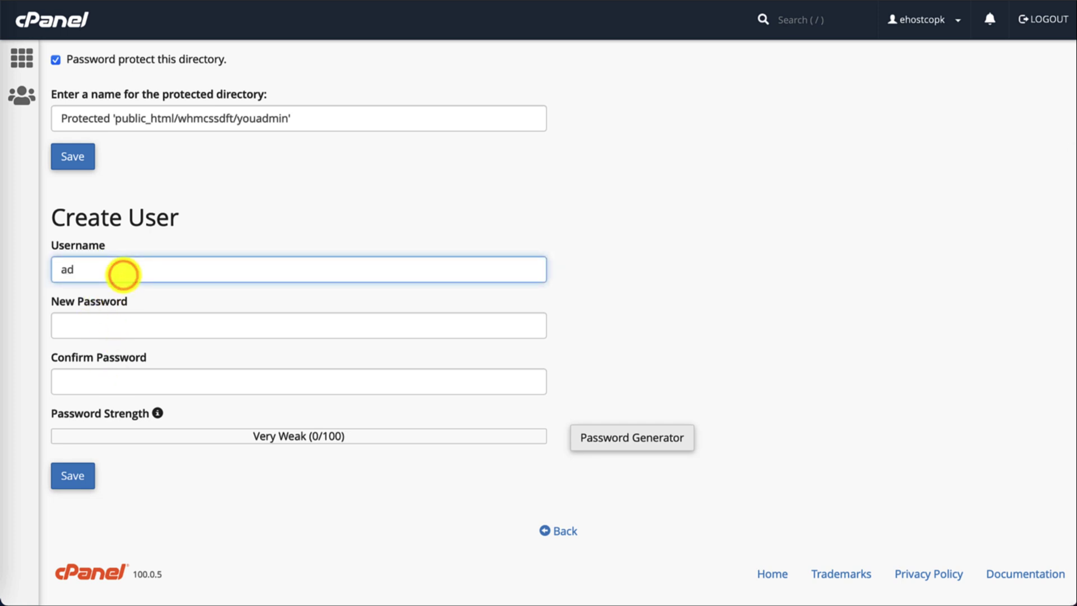
text(min)
key(Tab)
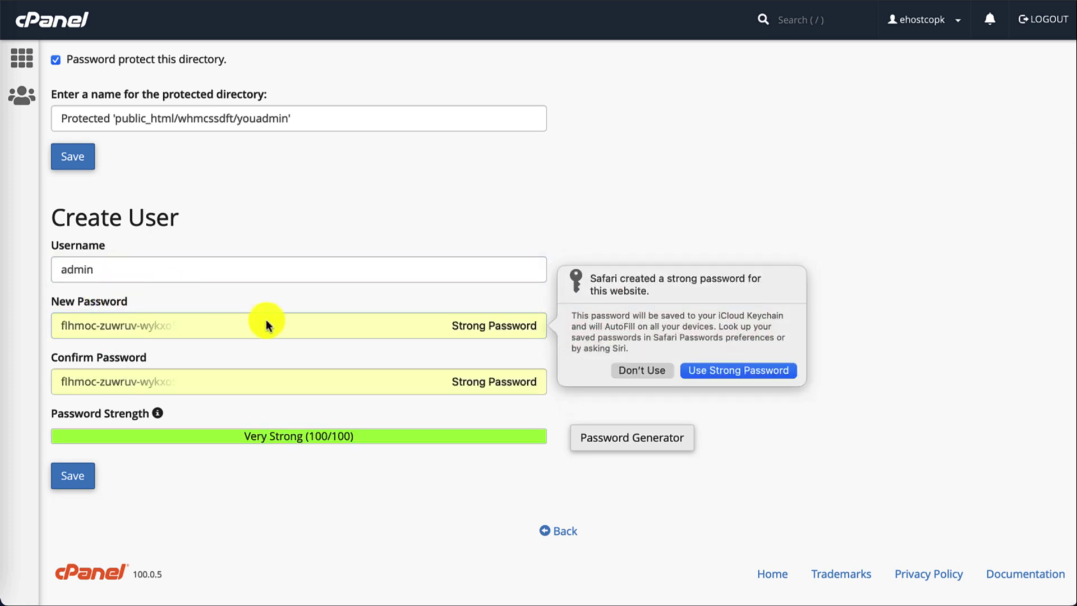
click(642, 371)
Generate a 12-character password using mixed-case letters and numbers, apply it, save the user and decline storing it in the keychain.
click(633, 443)
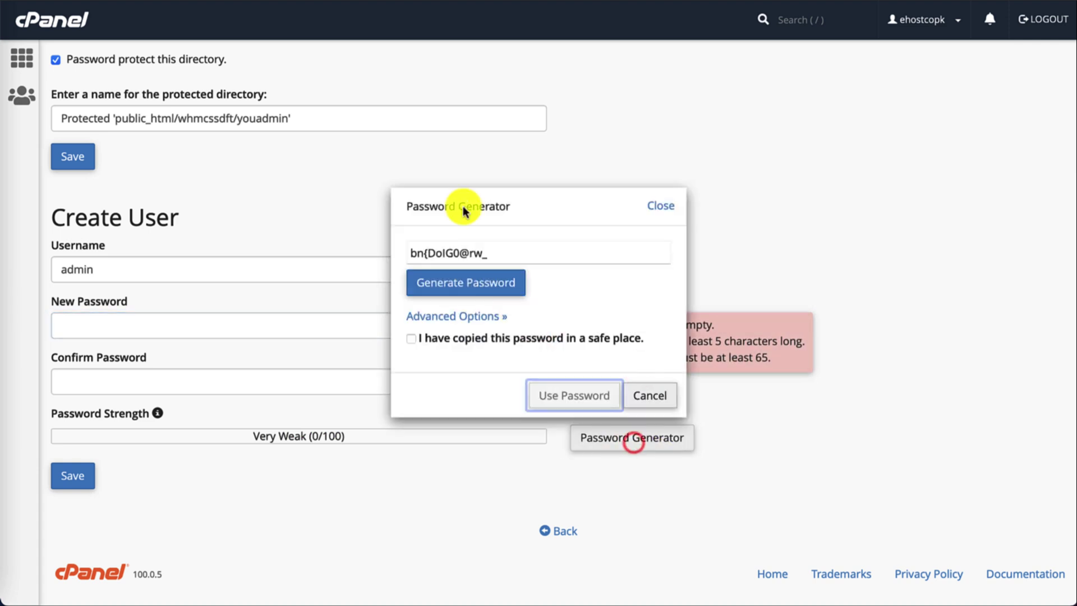
click(473, 315)
click(580, 425)
click(528, 254)
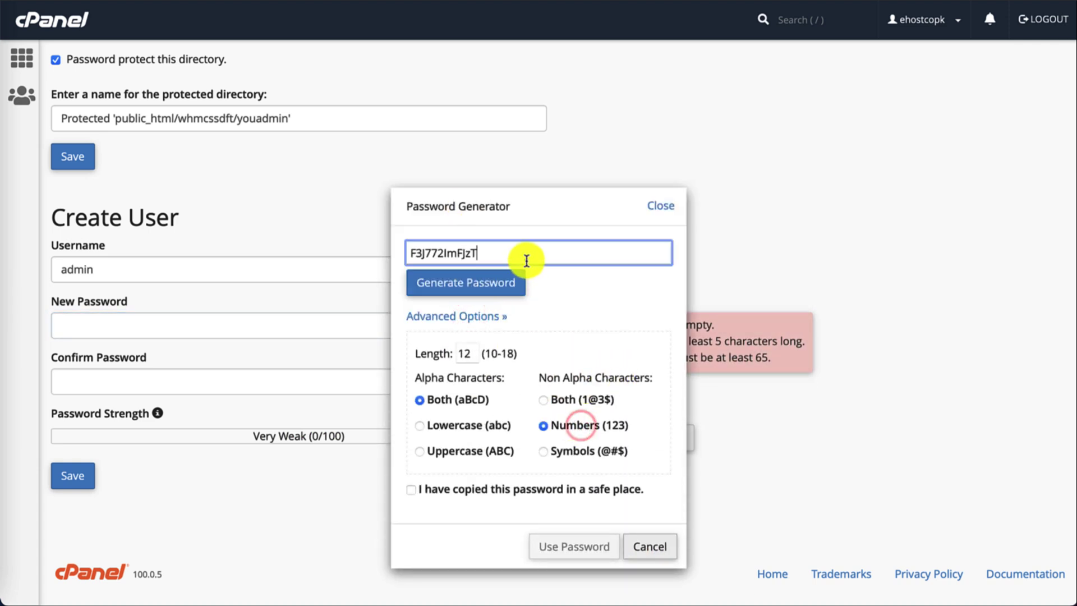
click(510, 488)
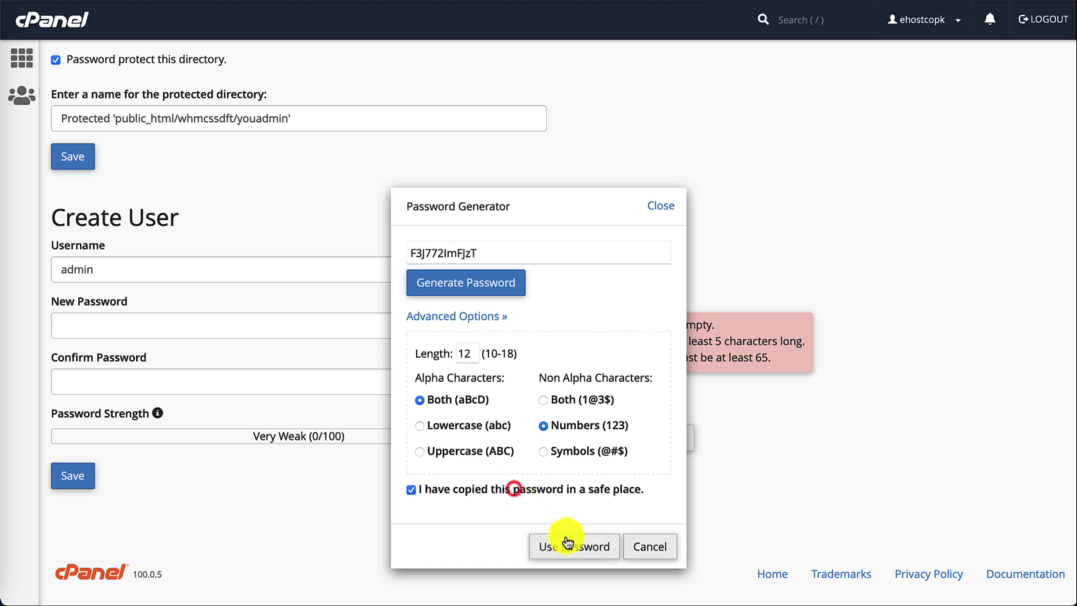
click(561, 544)
click(69, 478)
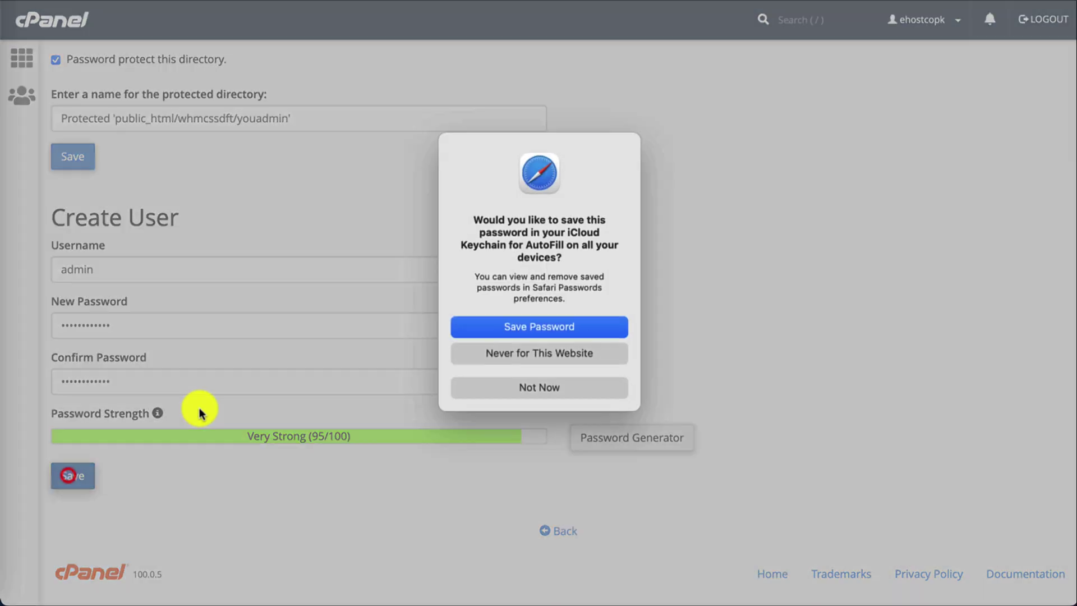
click(540, 393)
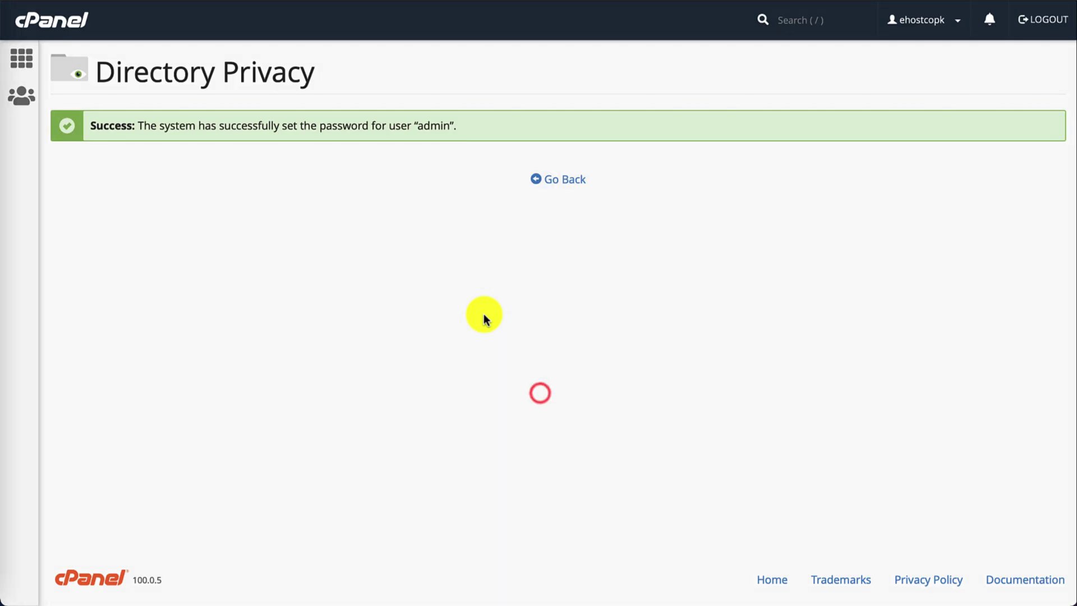
Switch to the WHMCS admin area, log in to the protected directory with the generated password remembered, and dismiss the Getting Started Wizard.
click(685, 1)
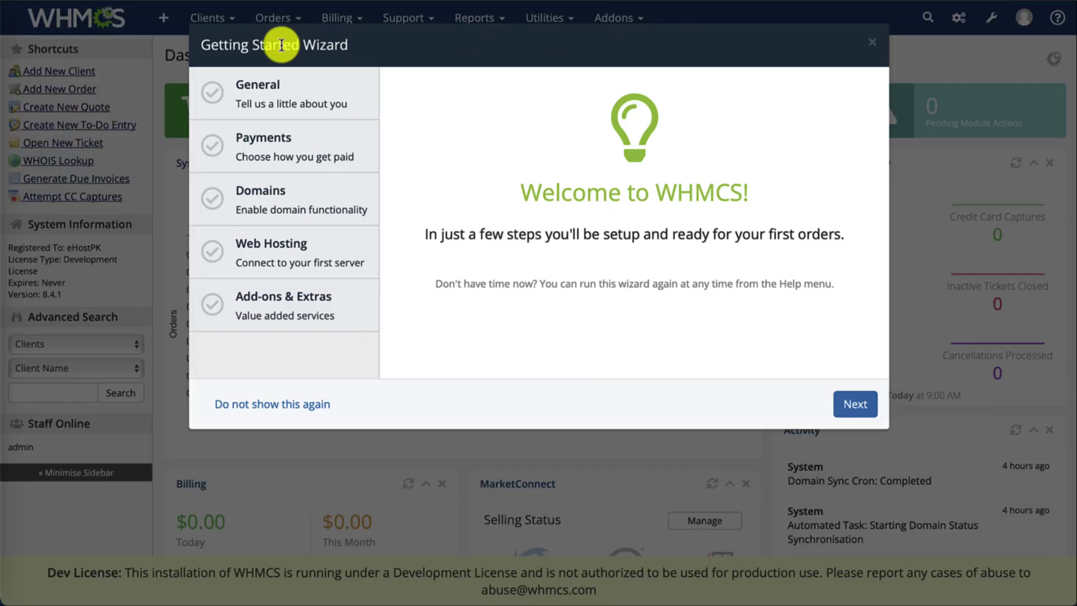
click(874, 42)
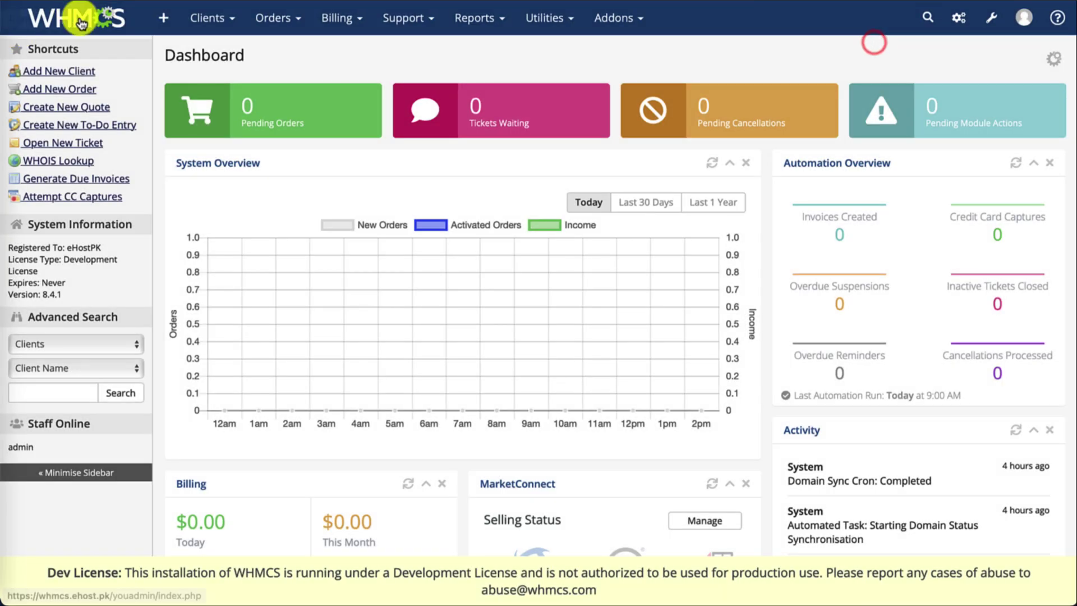
click(479, 109)
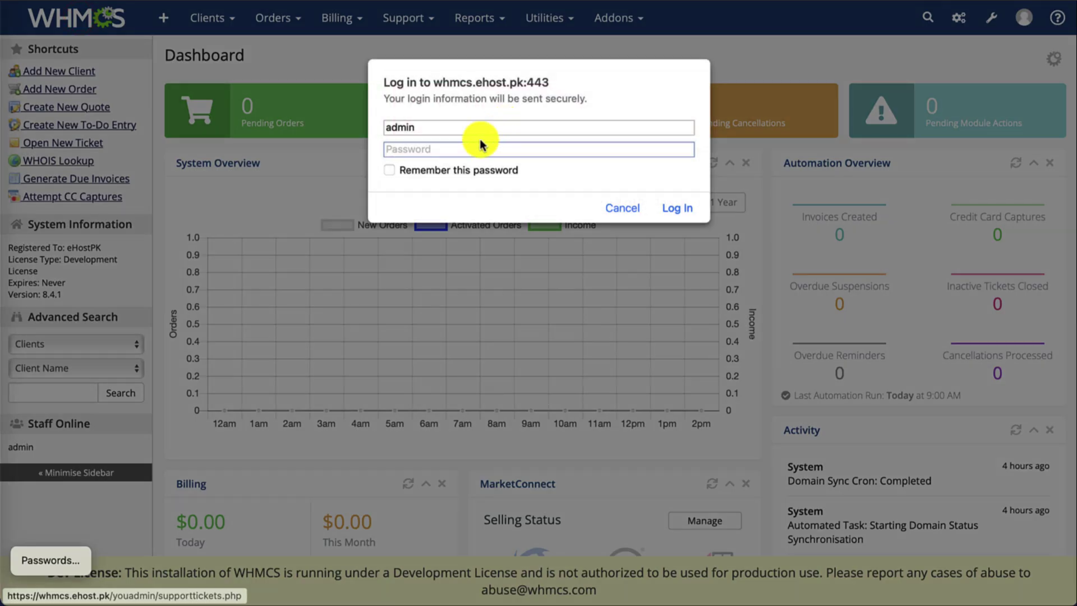
key(super+v)
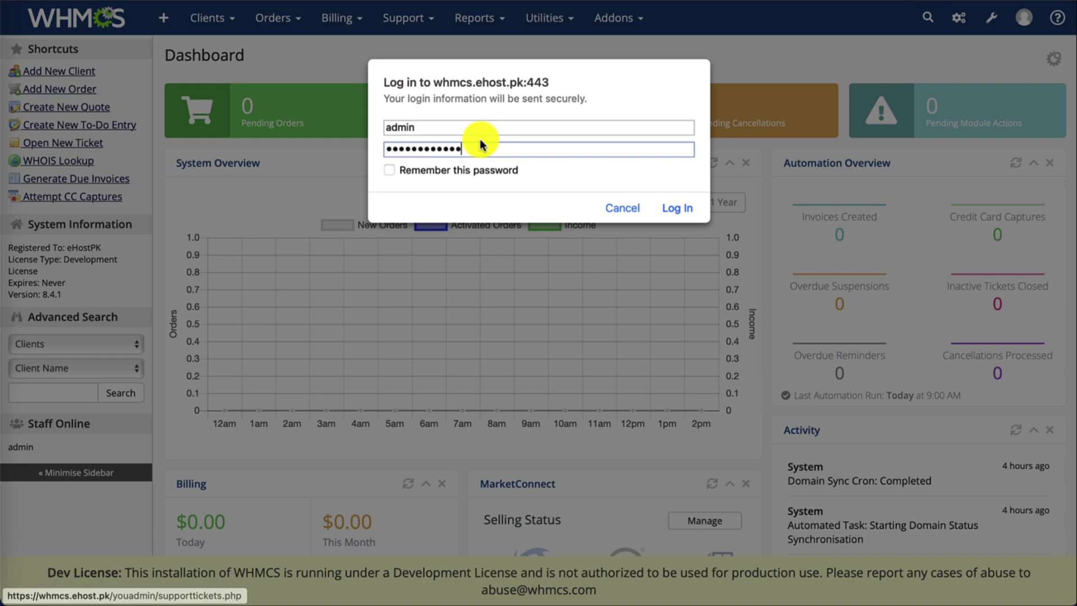
click(484, 169)
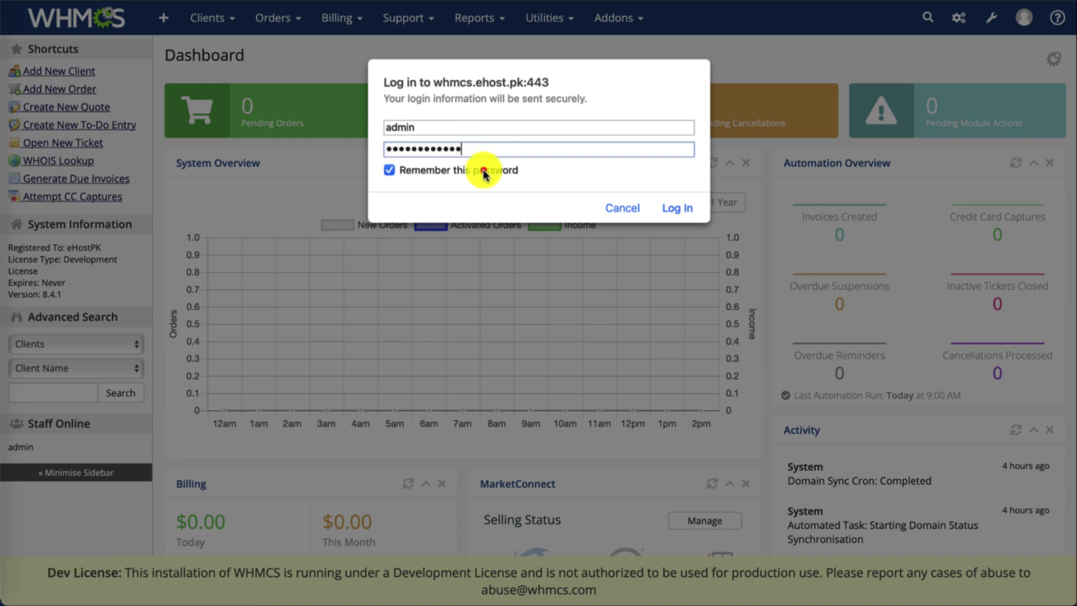
click(688, 210)
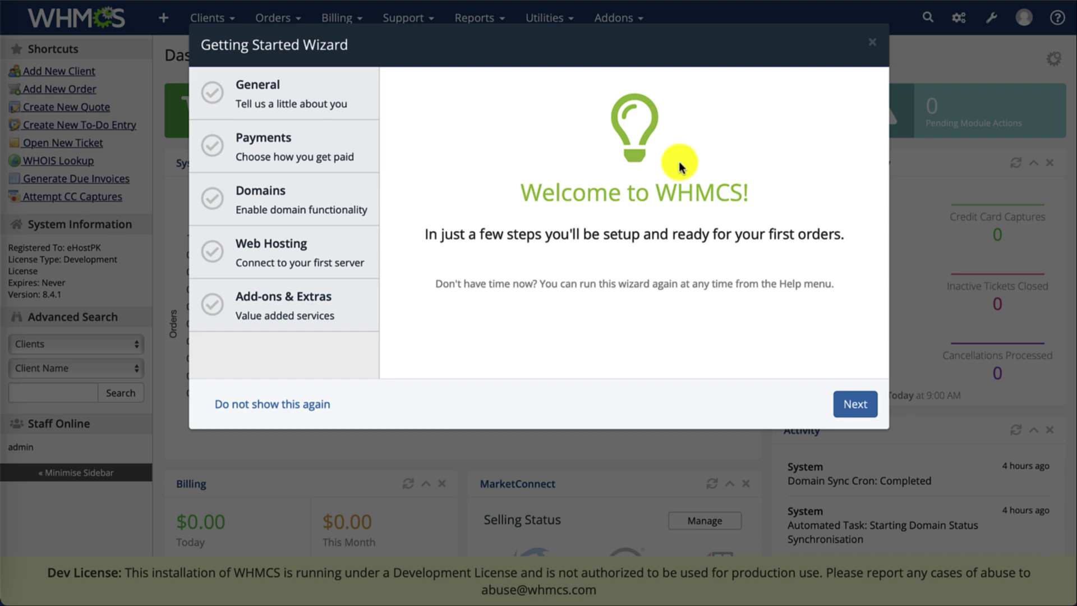
click(873, 43)
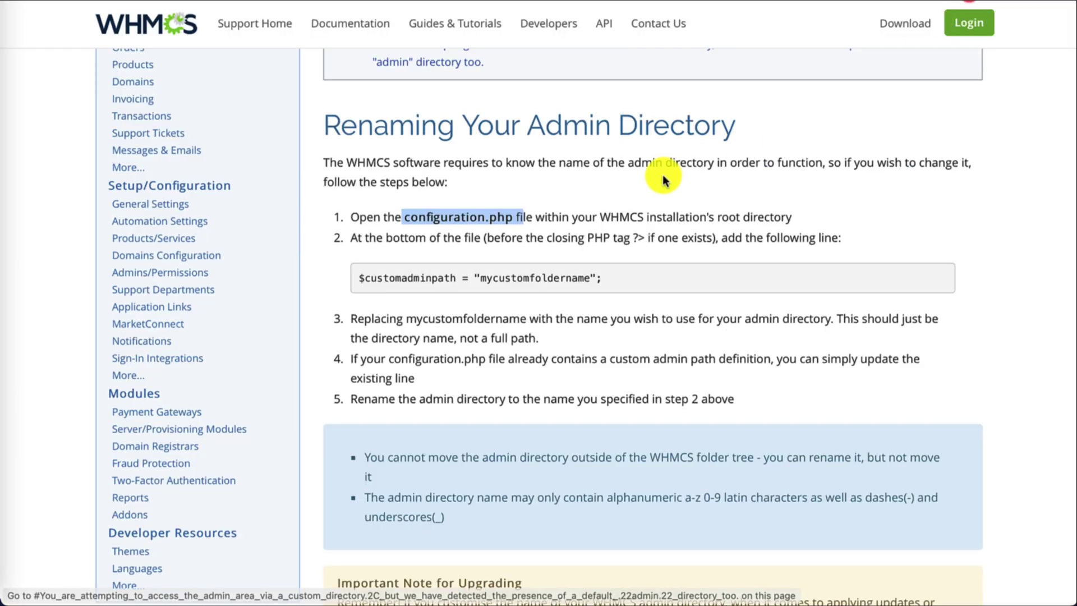
Consult the Restrict Database Privileges section of the WHMCS documentation, and open MySQL Databases in cPanel.
scroll(663, 180, left, 5)
scroll(623, 163, down, 2)
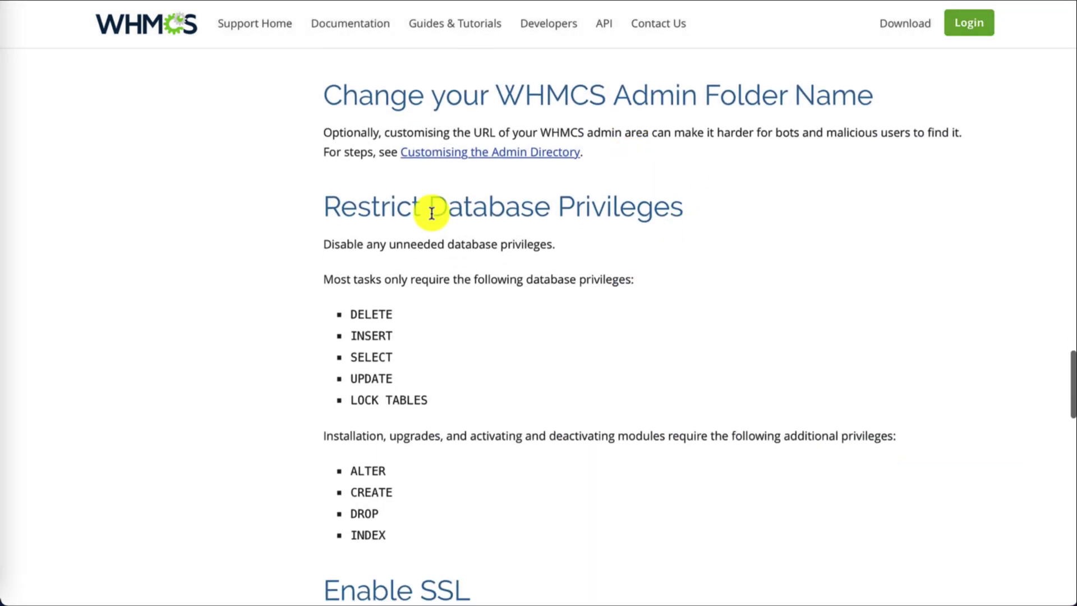
drag(330, 201, 608, 243)
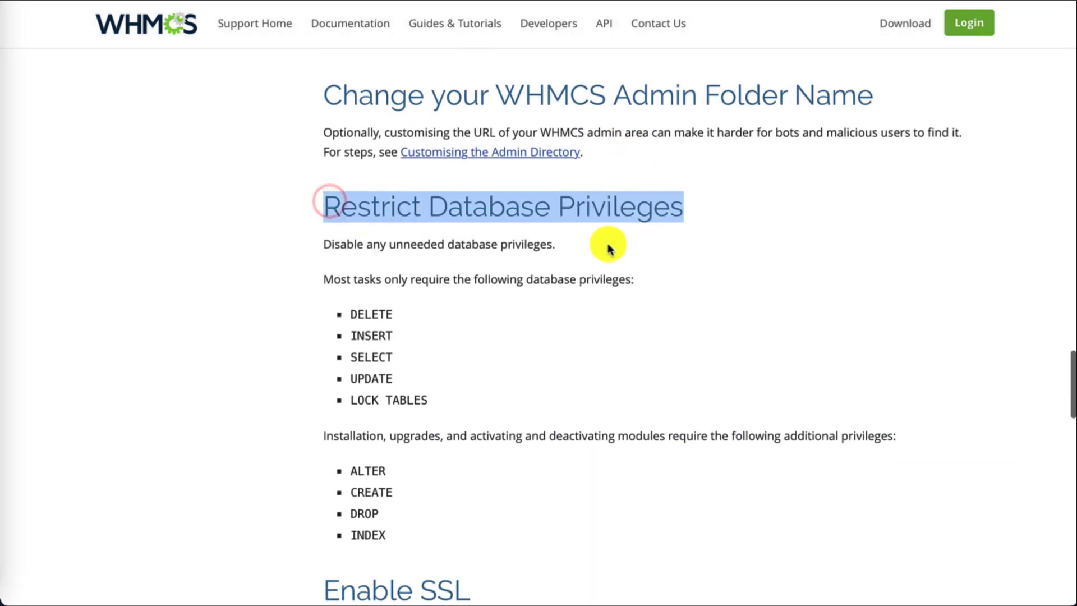
scroll(517, 263, down, 5)
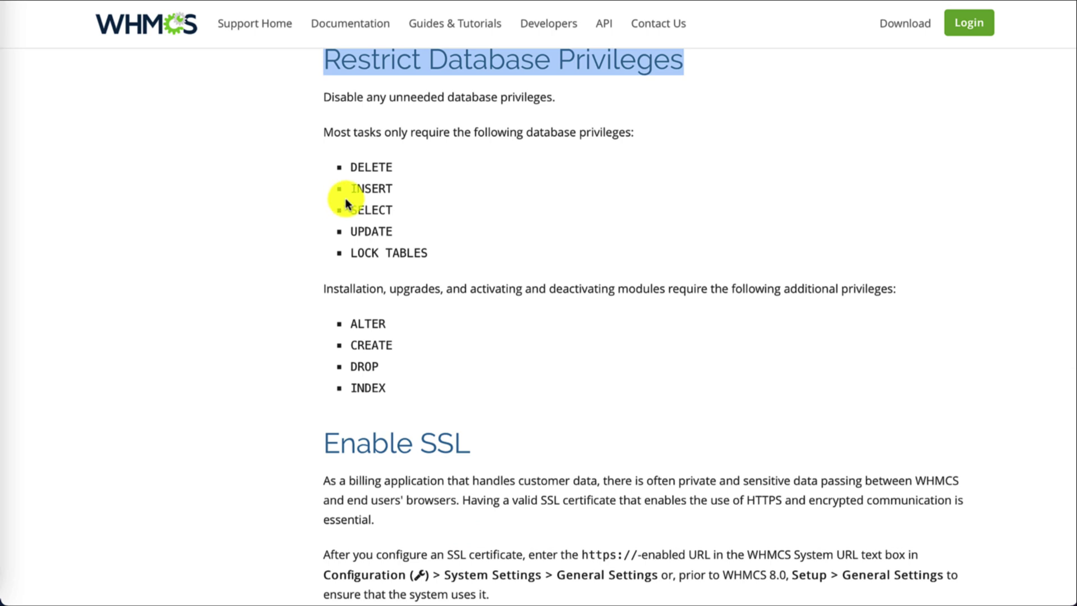
key(ctrl+Tab)
click(73, 34)
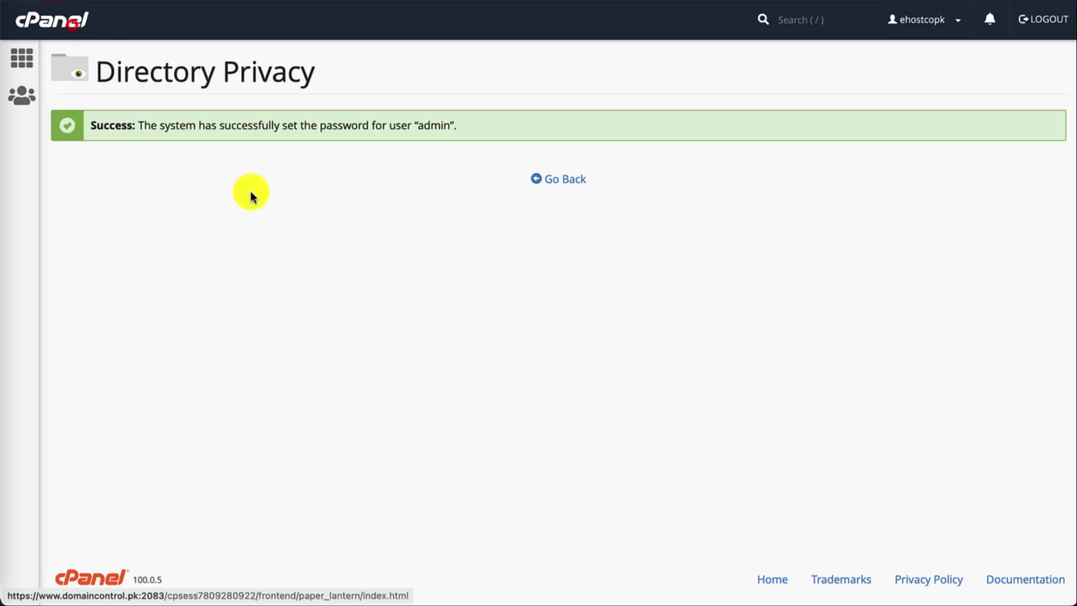
scroll(397, 259, down, 10)
scroll(397, 268, down, 3)
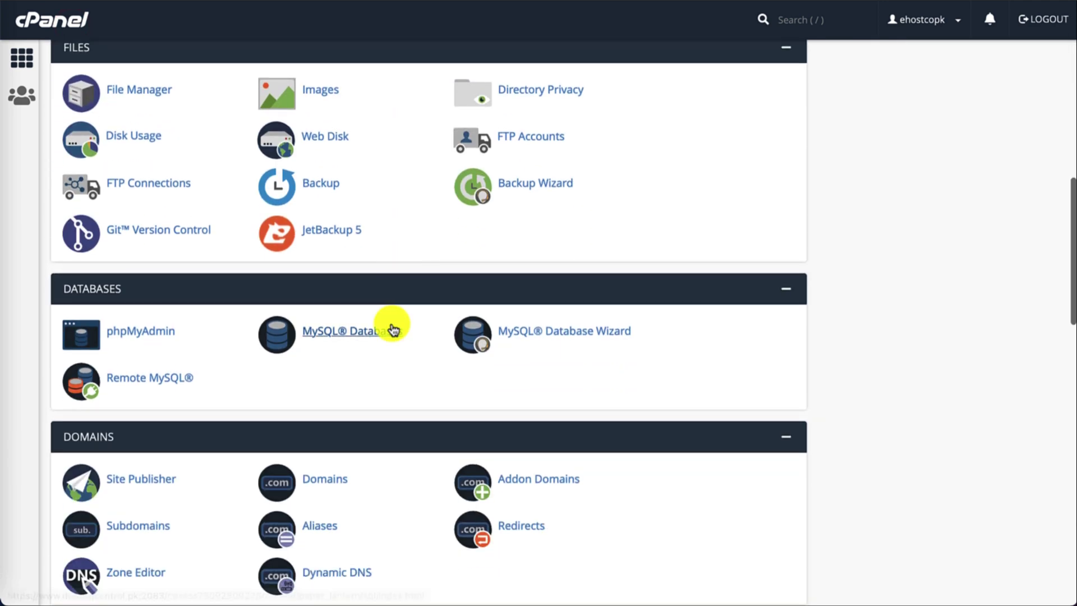
click(368, 332)
Open the privileges of user ehostcopk_whmcs on database ehostcopk_whmcs and clear all of them.
scroll(380, 314, down, 15)
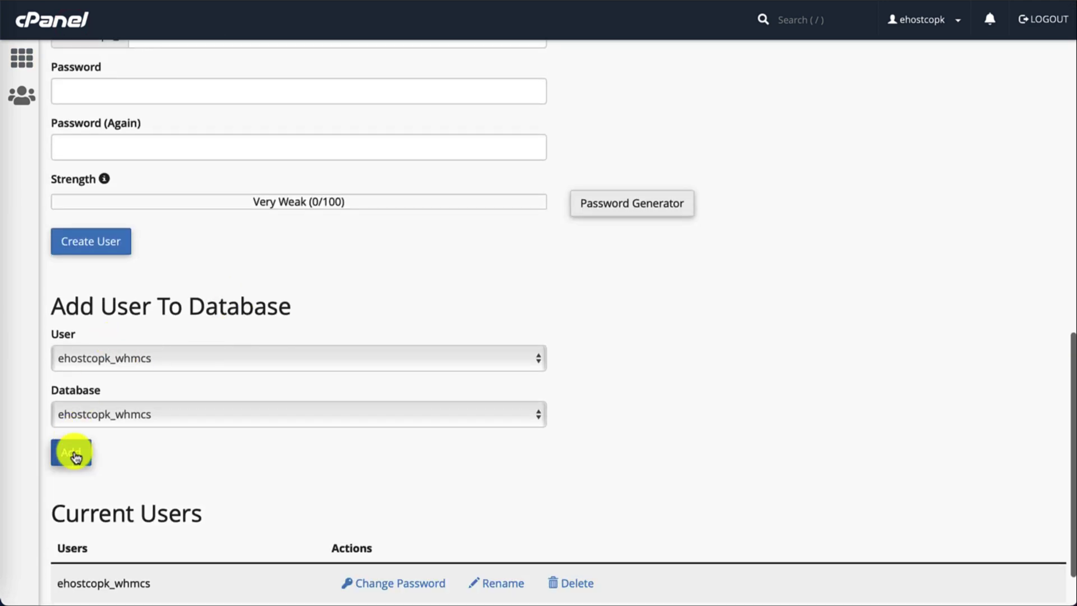
click(75, 453)
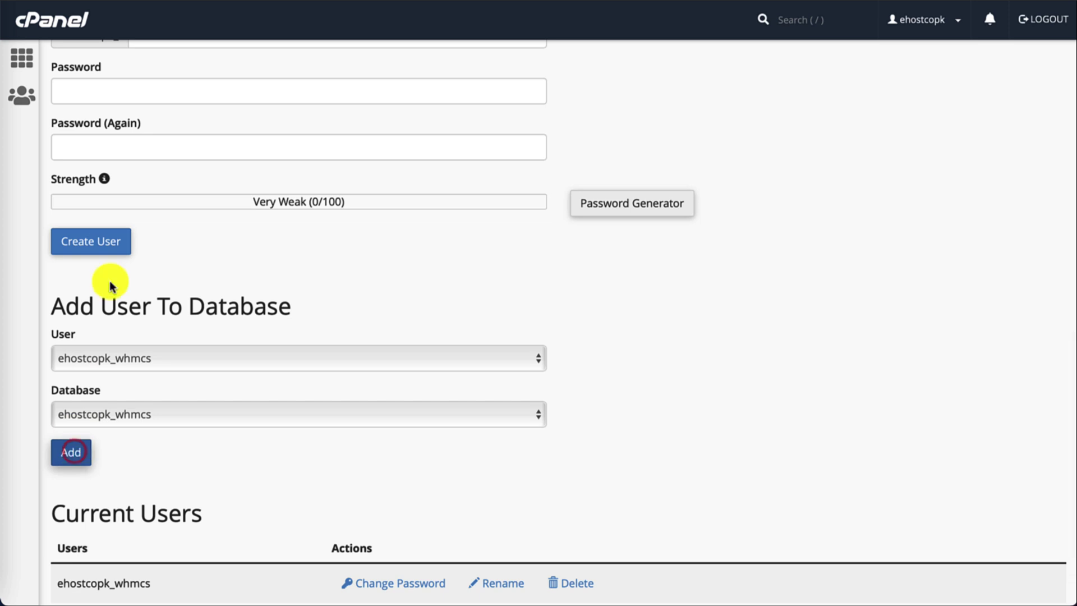
scroll(209, 296, down, 3)
scroll(207, 289, up, 1)
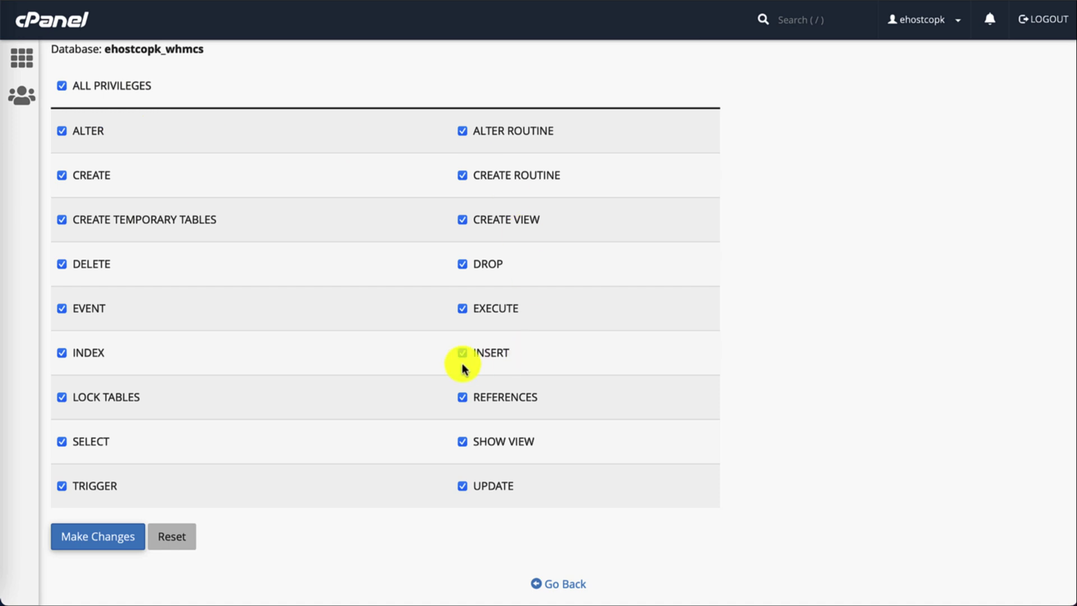
click(119, 85)
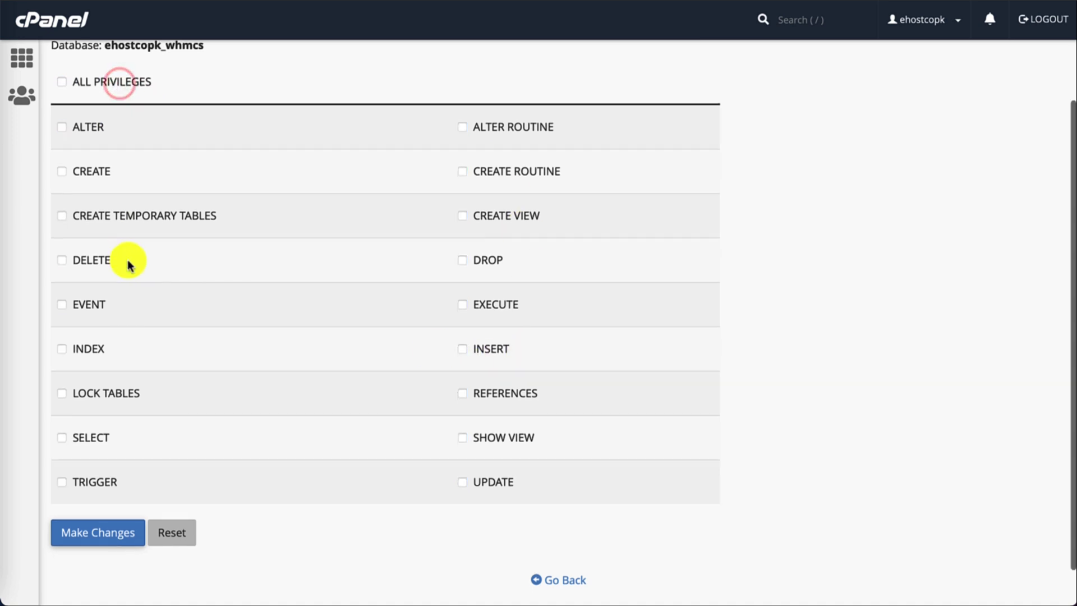
Grant the user only the documented DELETE, INSERT, SELECT, LOCK TABLES and UPDATE privileges and save the changes.
click(1027, 2)
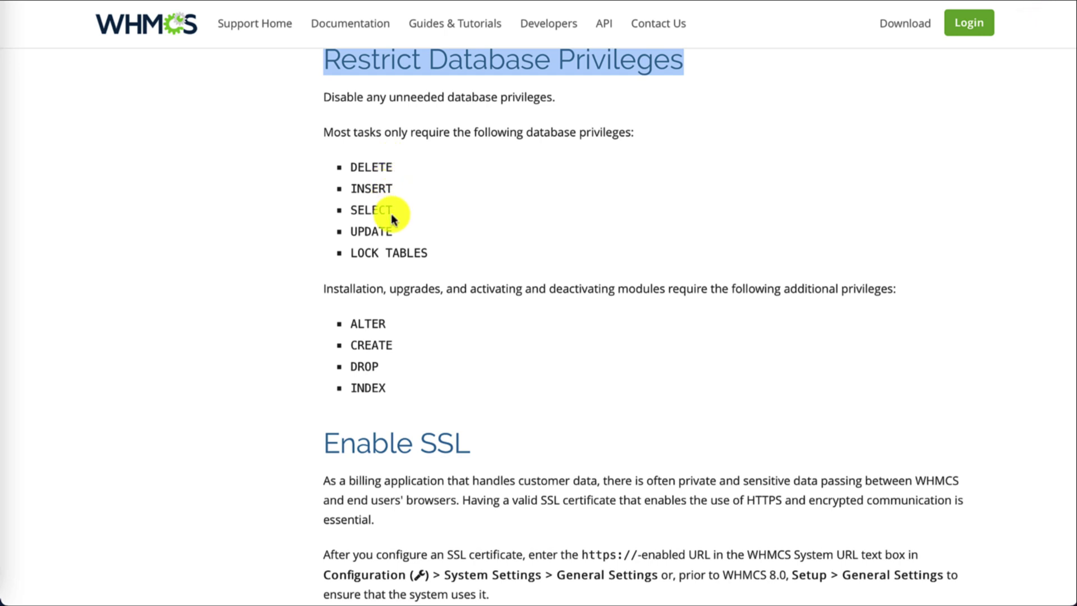
click(93, 1)
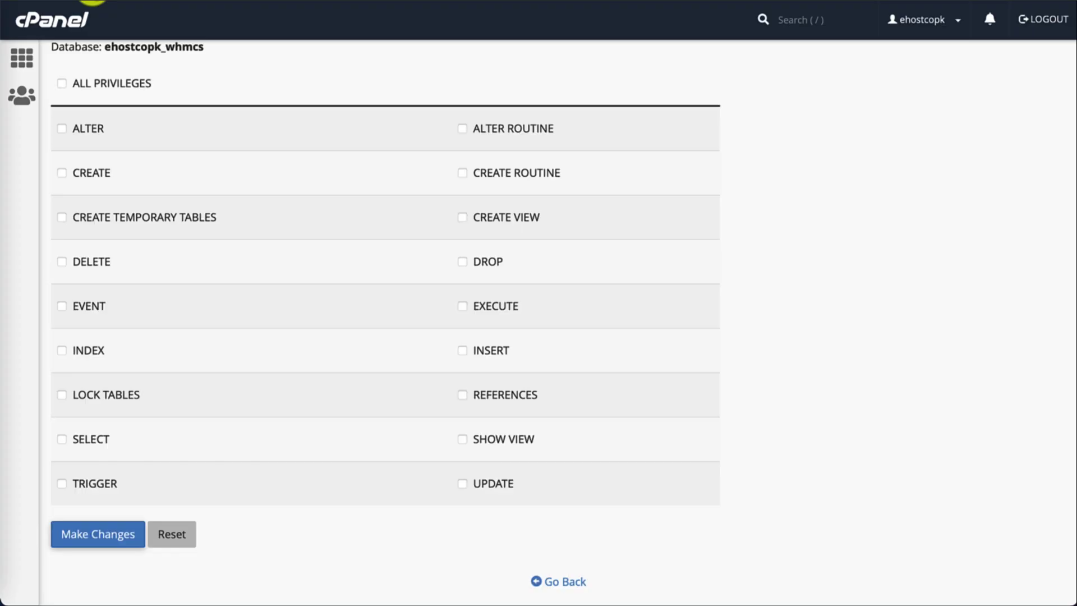
click(92, 263)
click(490, 349)
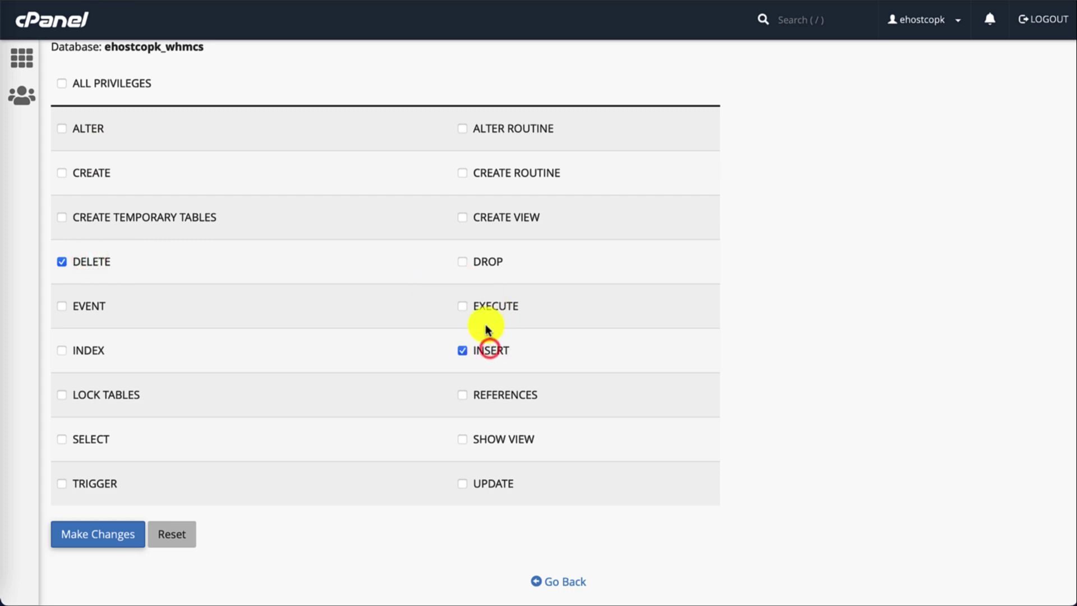
click(98, 439)
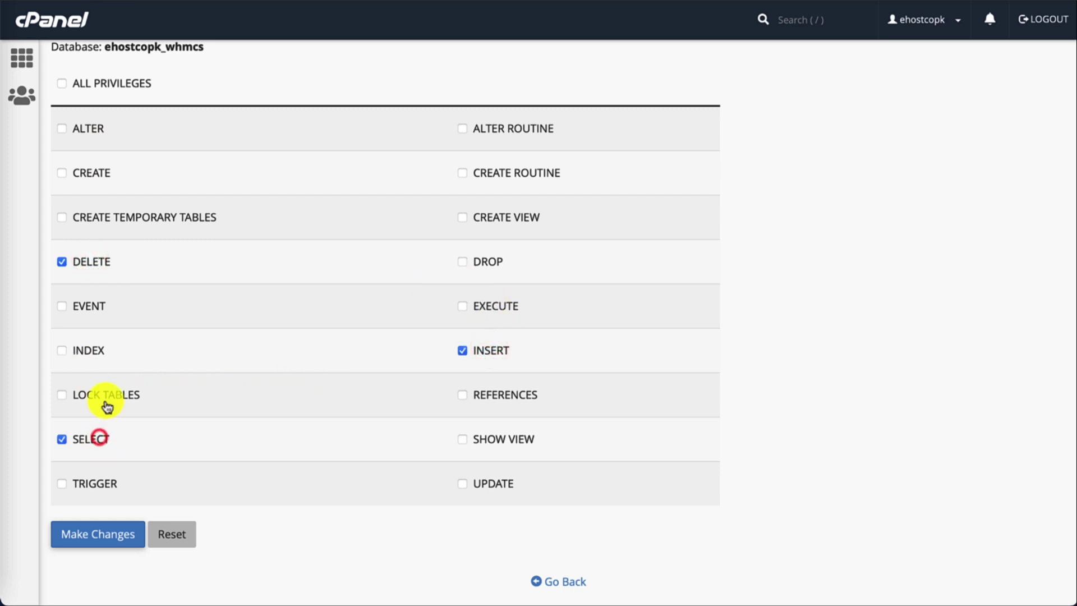
click(106, 405)
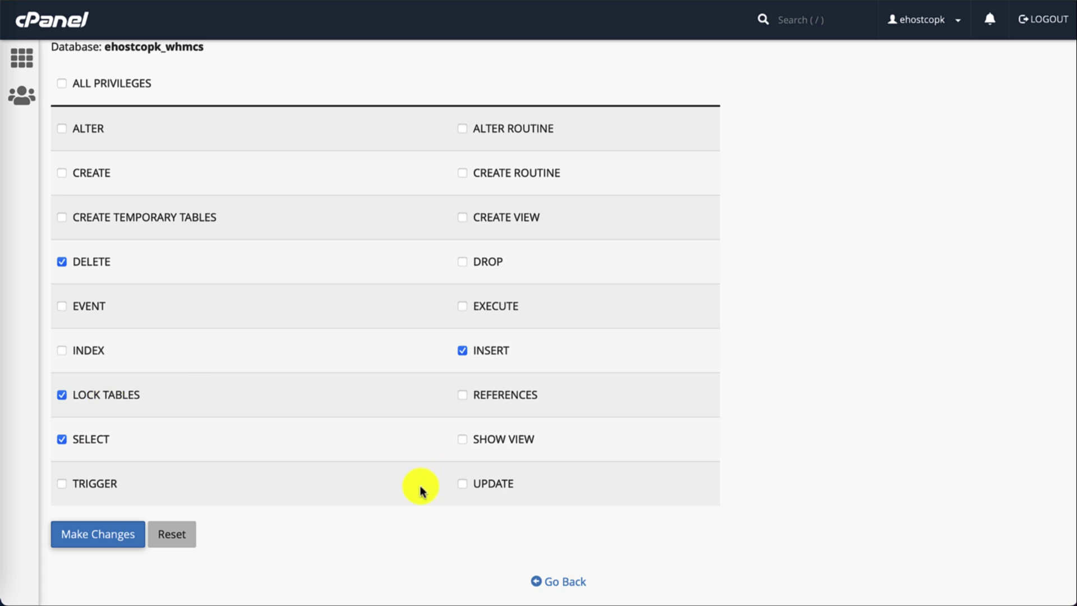
click(497, 484)
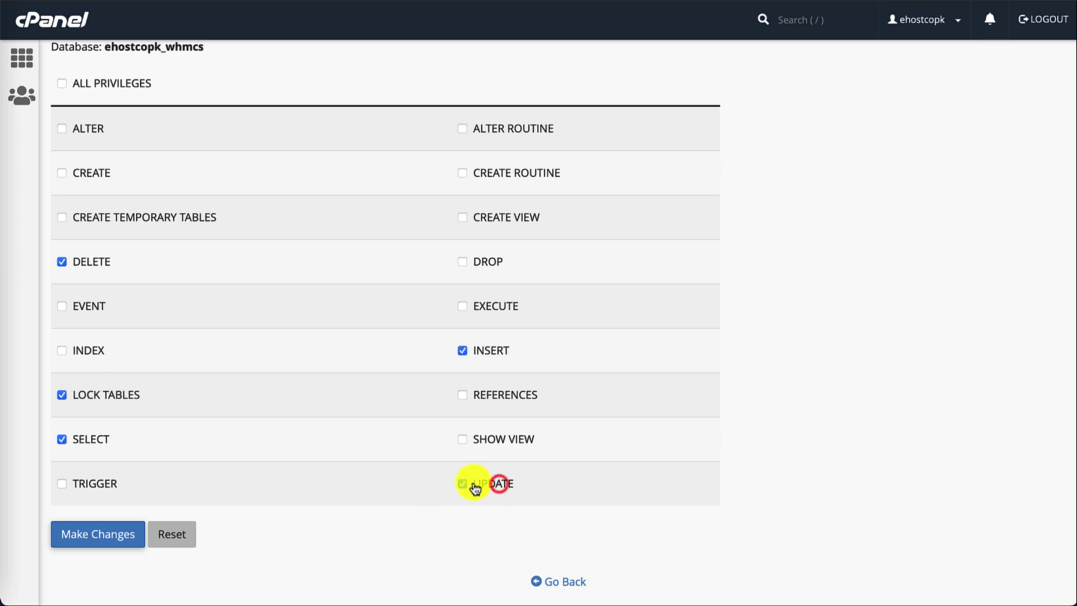
click(140, 536)
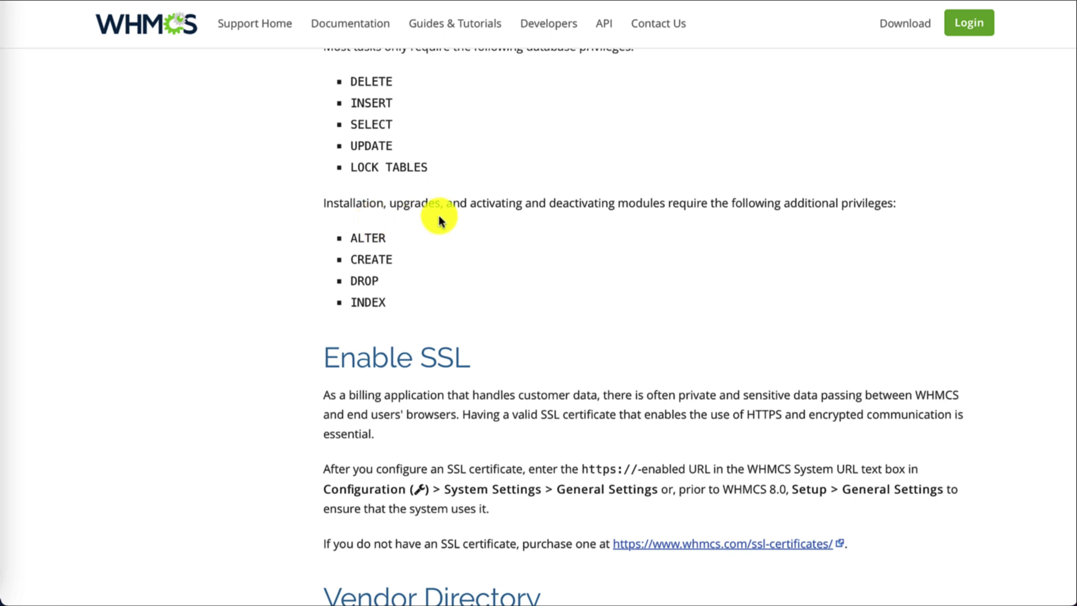
Review the additional database privileges for upgrades and module changes and the Enable SSL section in the WHMCS documentation.
drag(349, 238, 414, 307)
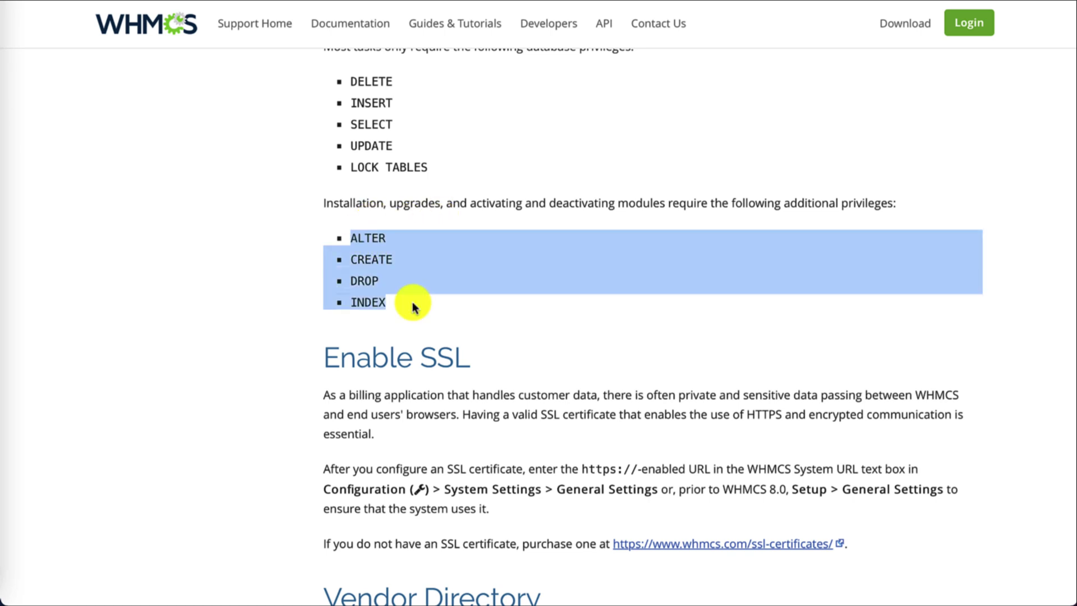
click(401, 298)
scroll(402, 298, up, 1)
scroll(387, 289, down, 1)
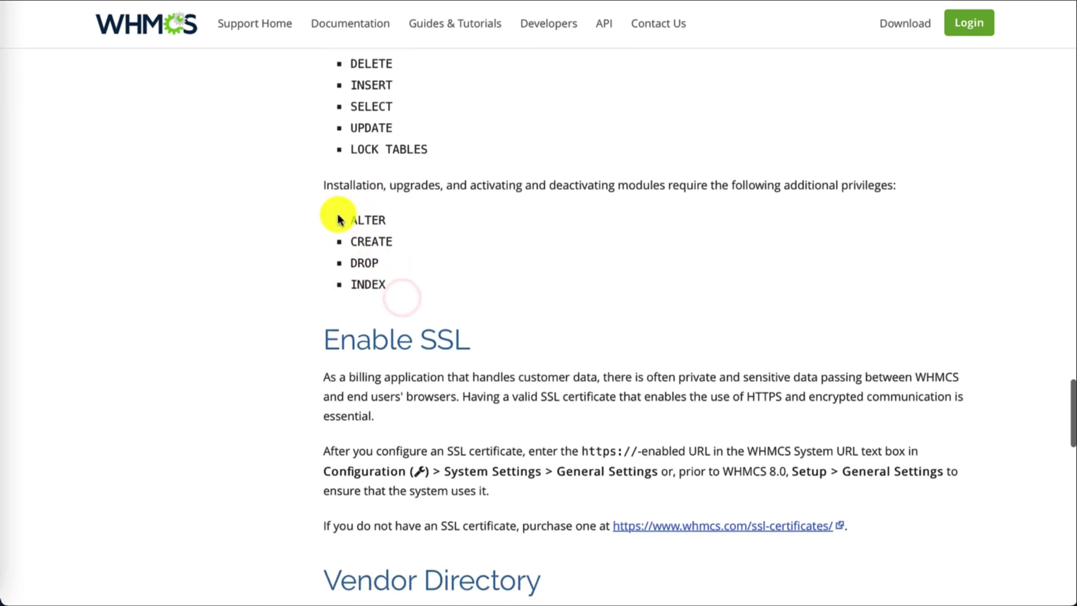
scroll(395, 288, down, 1)
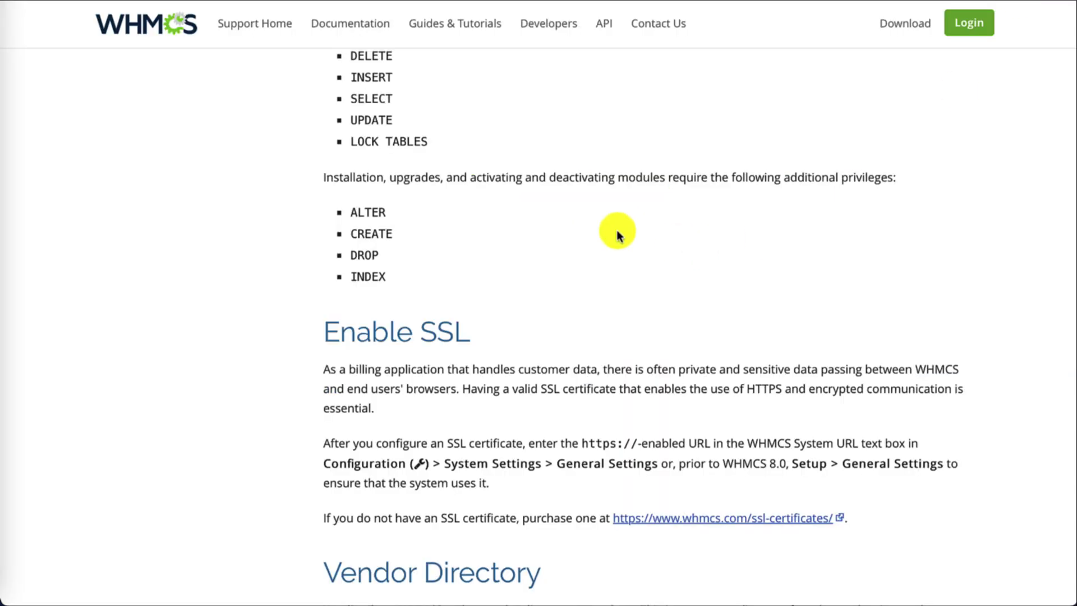
scroll(617, 230, down, 2)
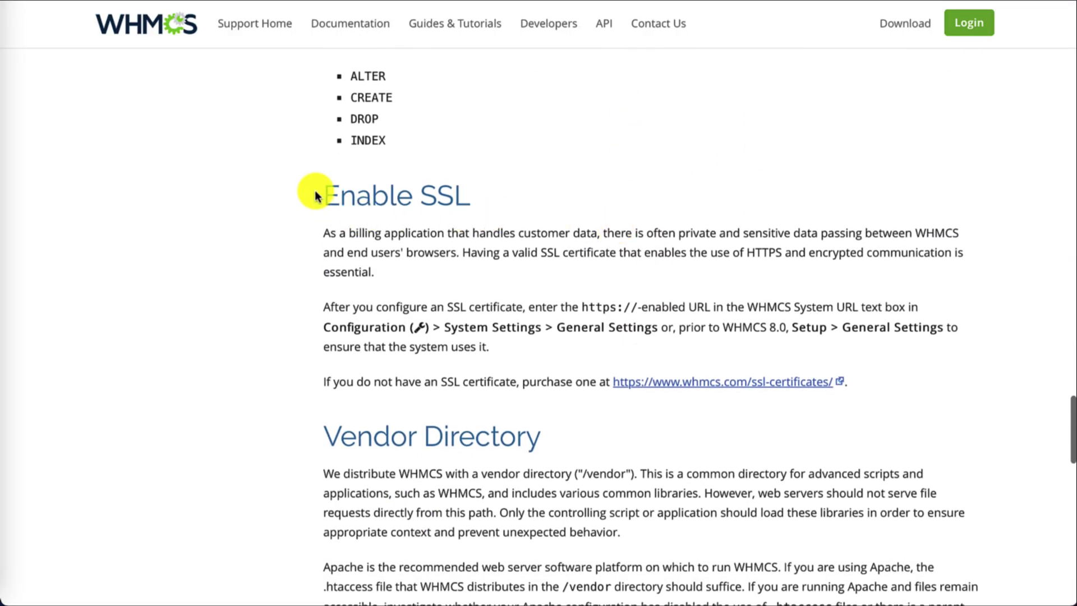
drag(314, 194, 546, 308)
scroll(590, 336, down, 1)
click(544, 310)
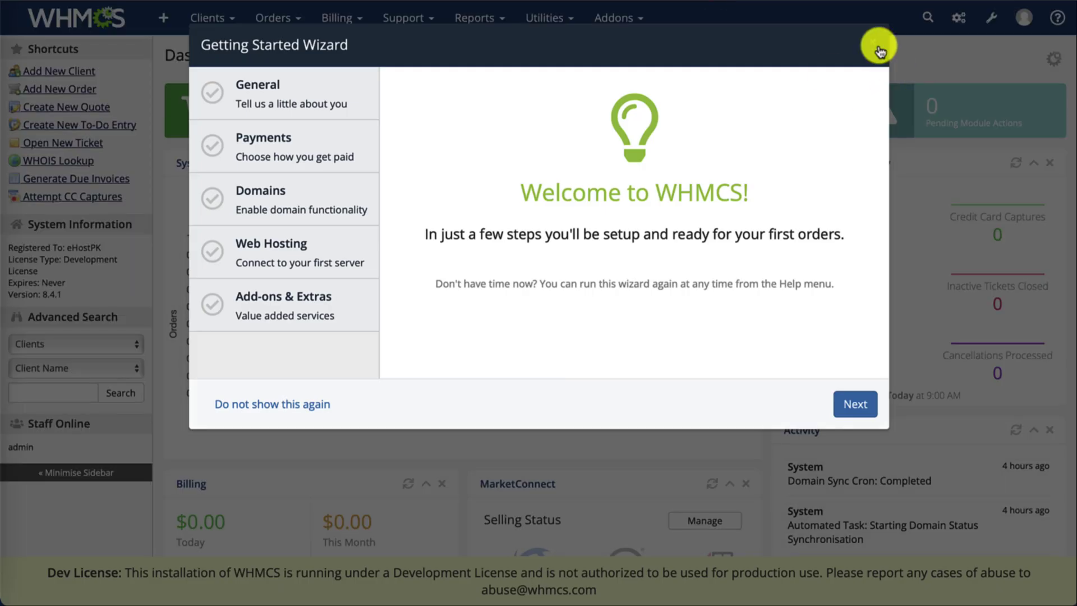
Switch to the WHMCS admin area, dismiss the Getting Started Wizard, and open General Settings from System Settings.
click(879, 52)
click(959, 17)
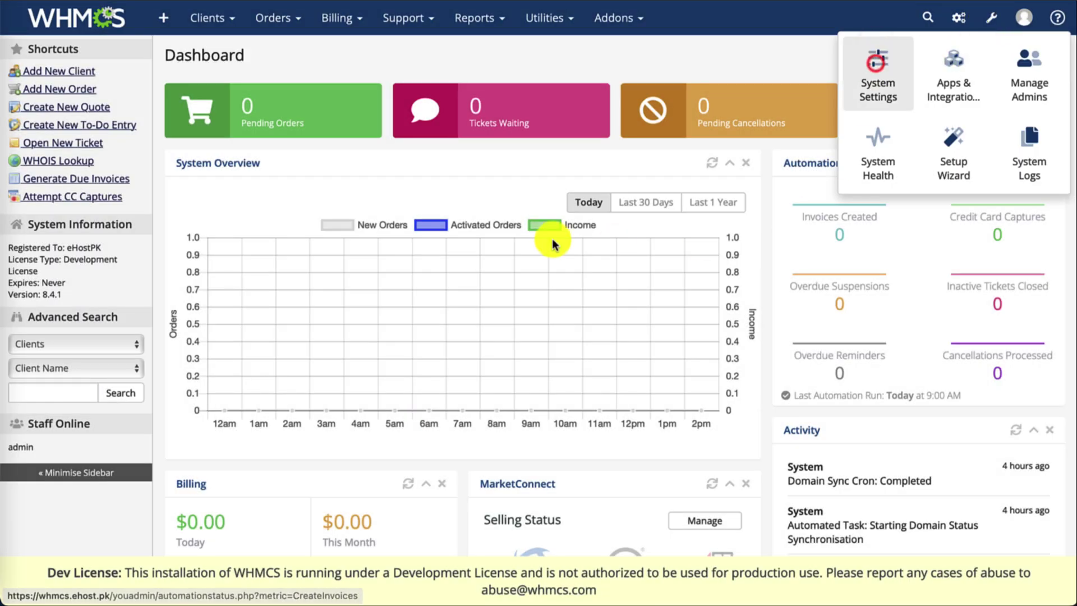
click(878, 73)
click(283, 155)
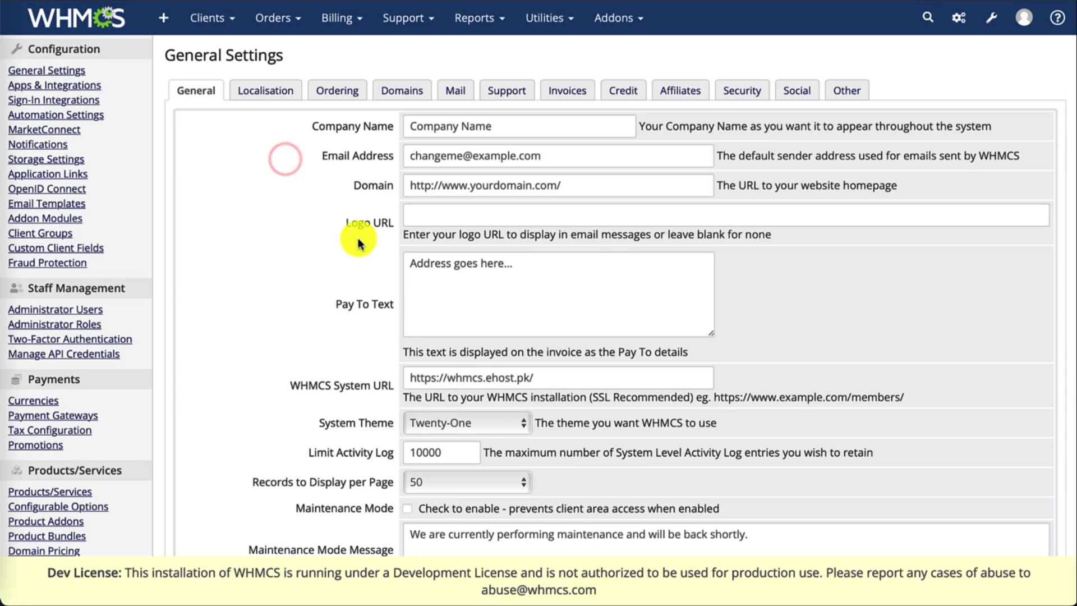
scroll(491, 203, down, 3)
click(563, 299)
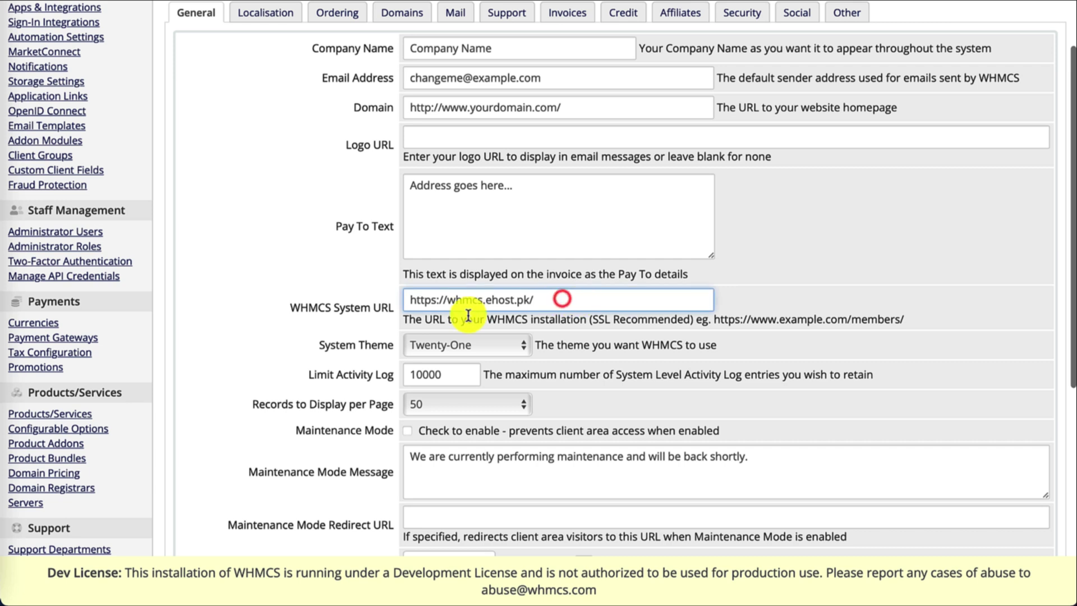
click(442, 300)
key(BackSpace)
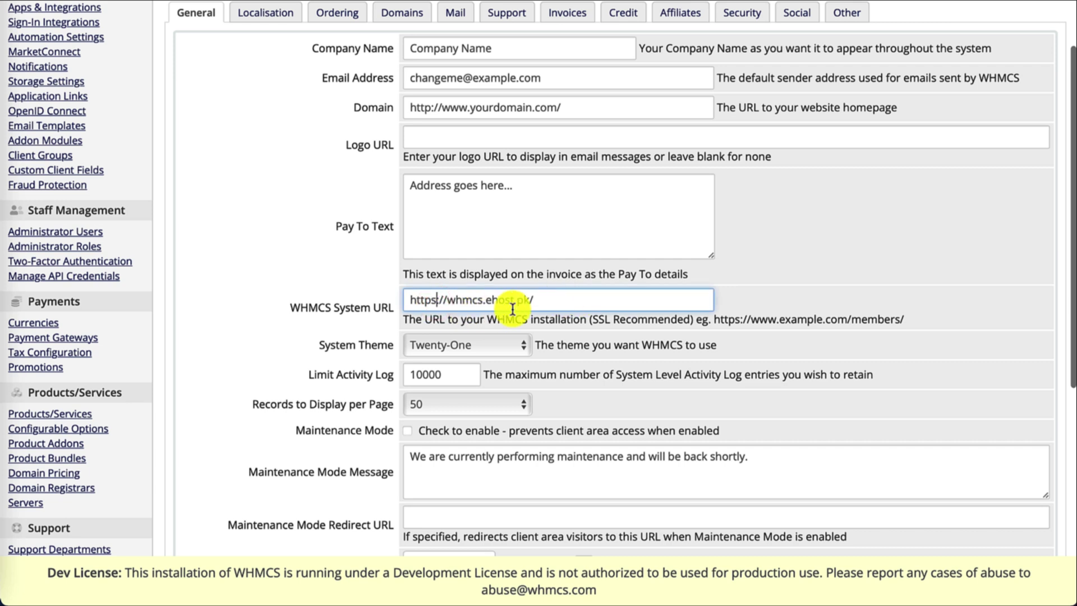
text(:)
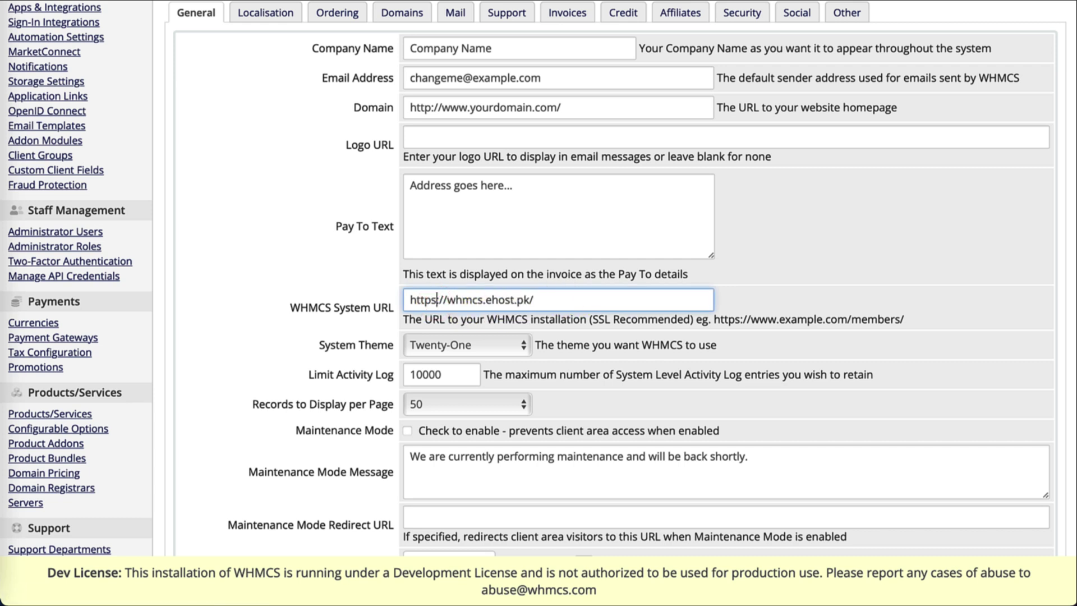
View the cPanel home page, return to WHMCS General Settings, and check the System URL and remaining general options.
click(56, 2)
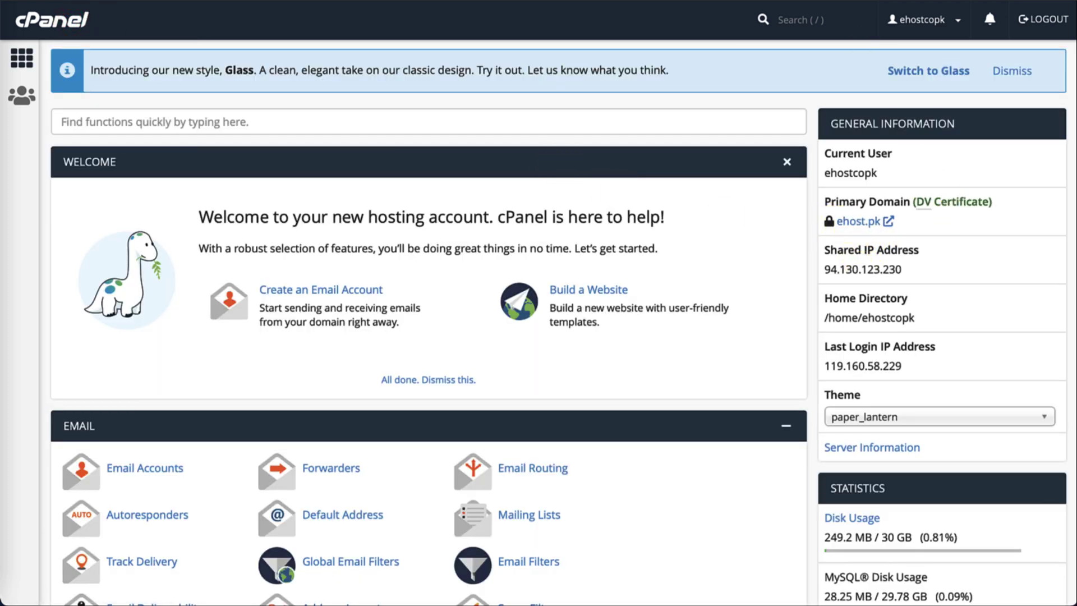
click(755, 1)
click(428, 303)
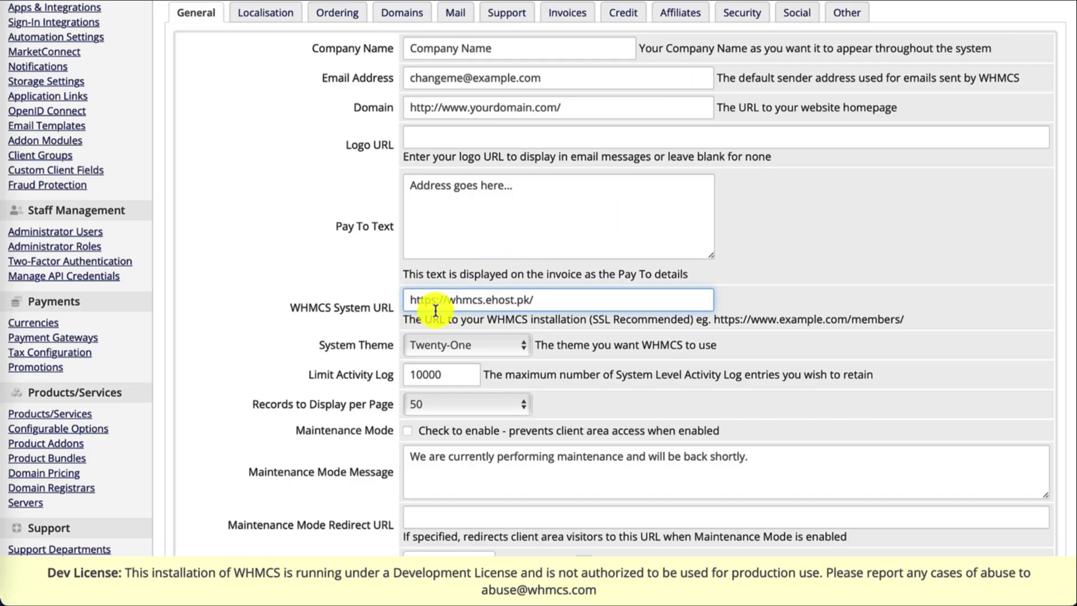
scroll(437, 311, down, 7)
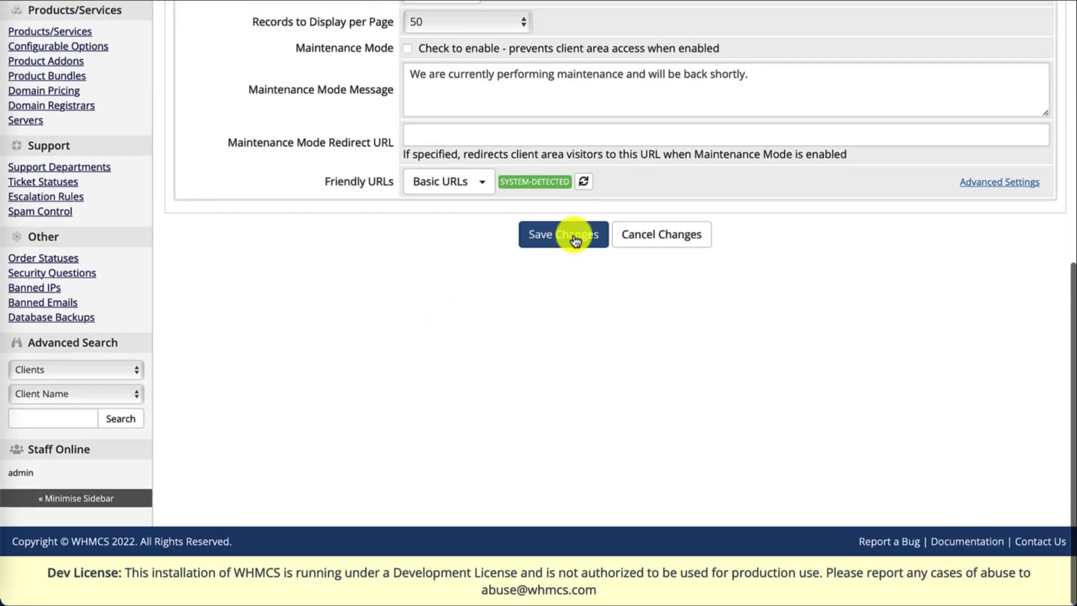
scroll(645, 247, up, 4)
scroll(668, 248, up, 5)
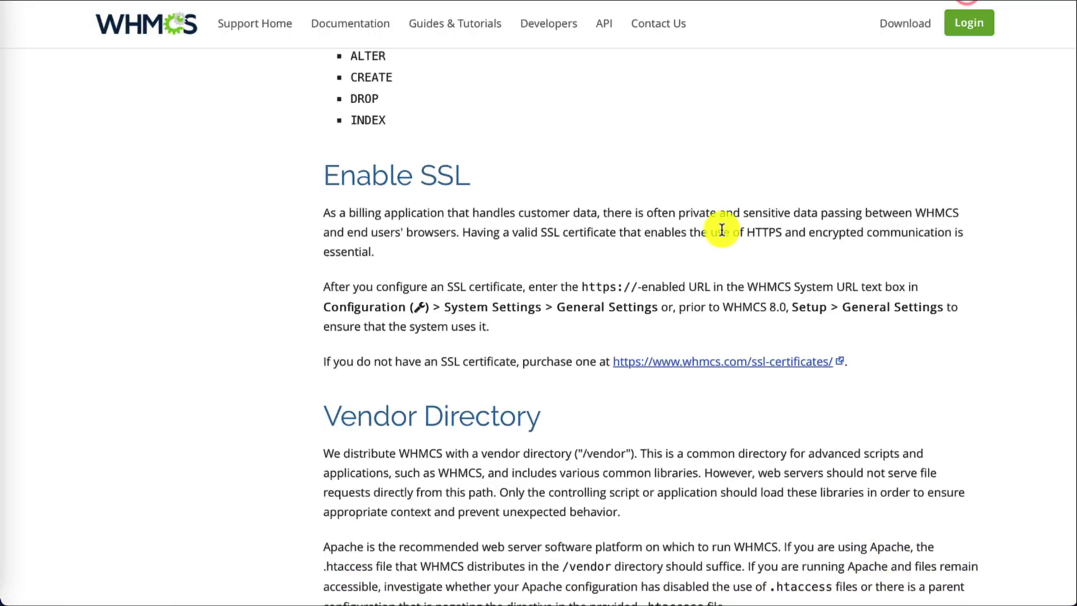
Switch to the WHMCS documentation and consult the Vendor Directory section.
scroll(718, 227, down, 3)
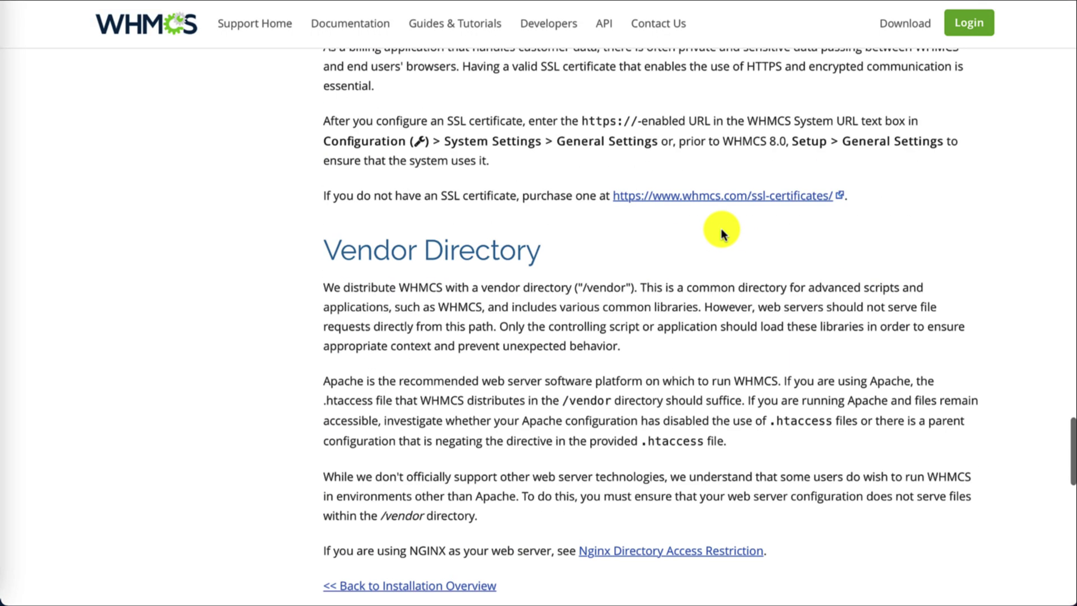
scroll(694, 118, up, 1)
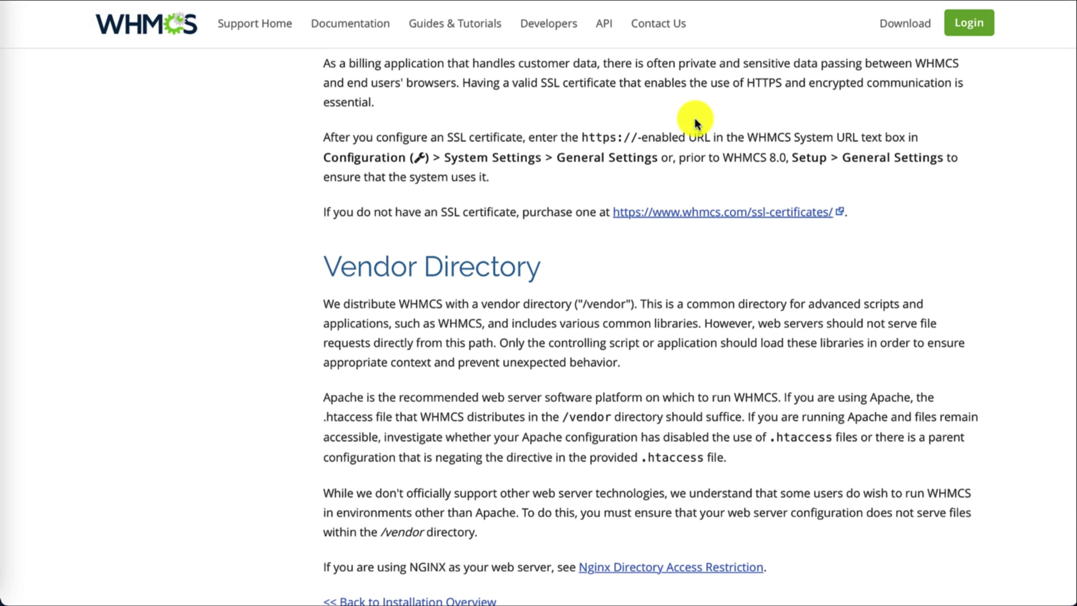